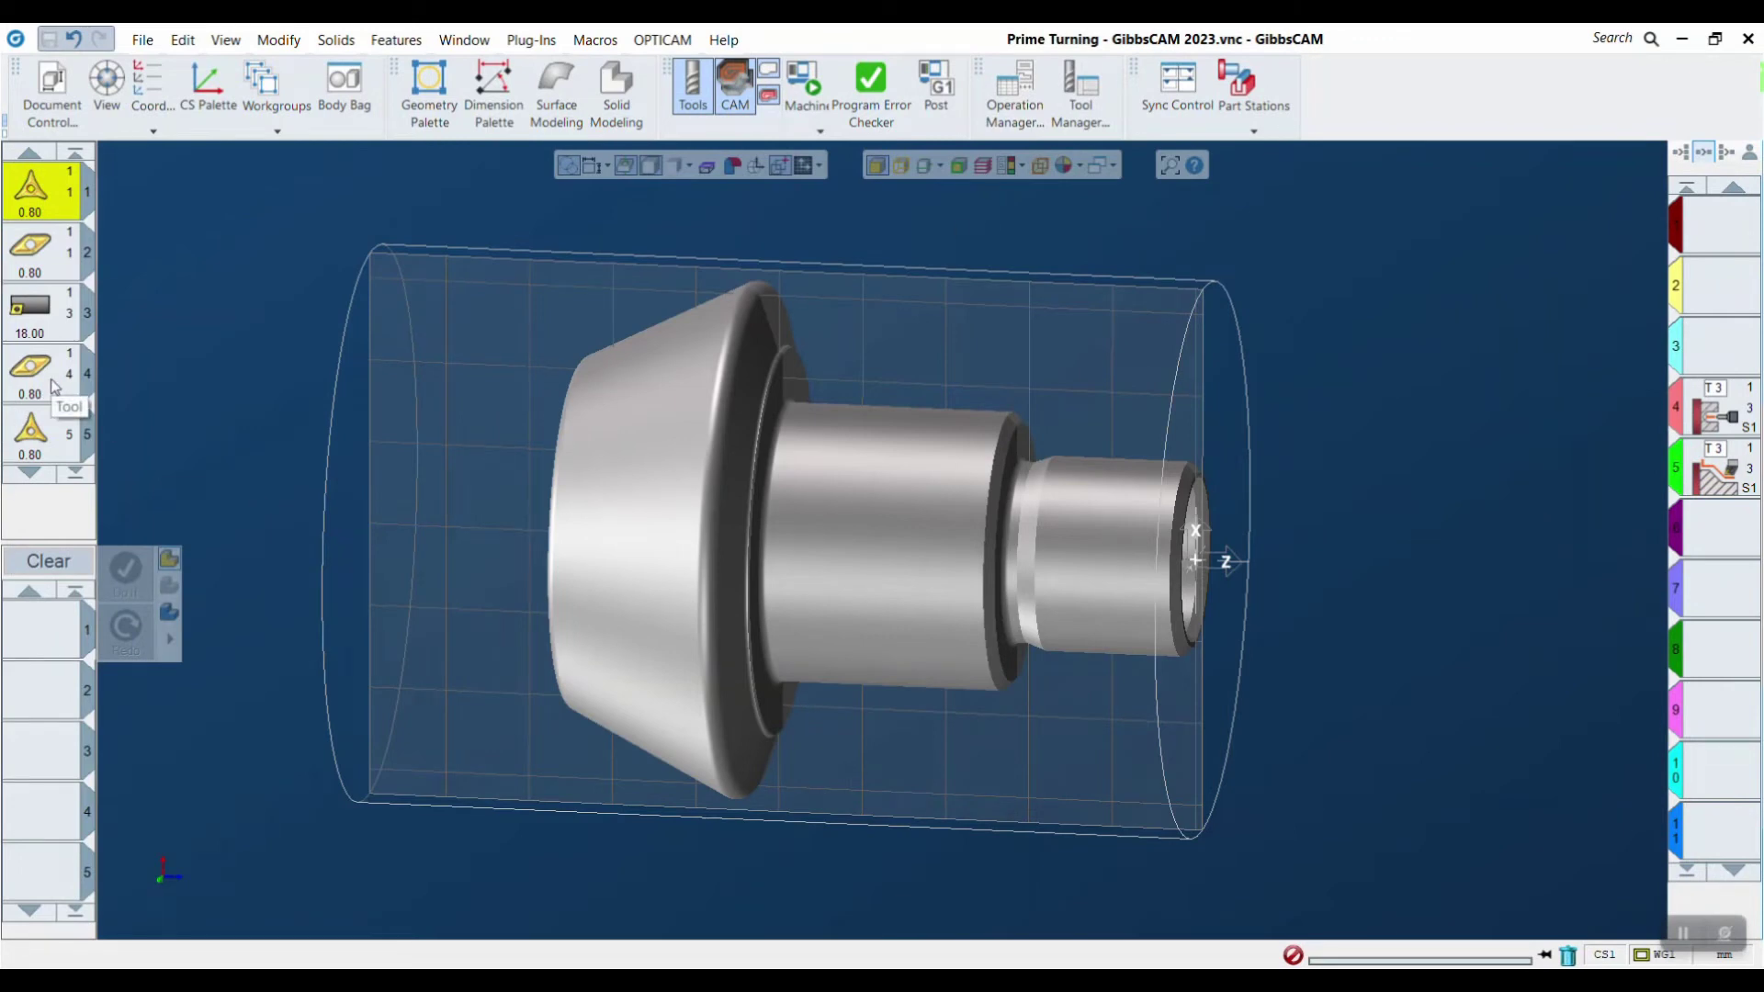
- Create a turning tool in slot 6, compare the PrimeA and PrimeB insert shapes, and leave it as PrimeB
scroll(51, 380, down, 1)
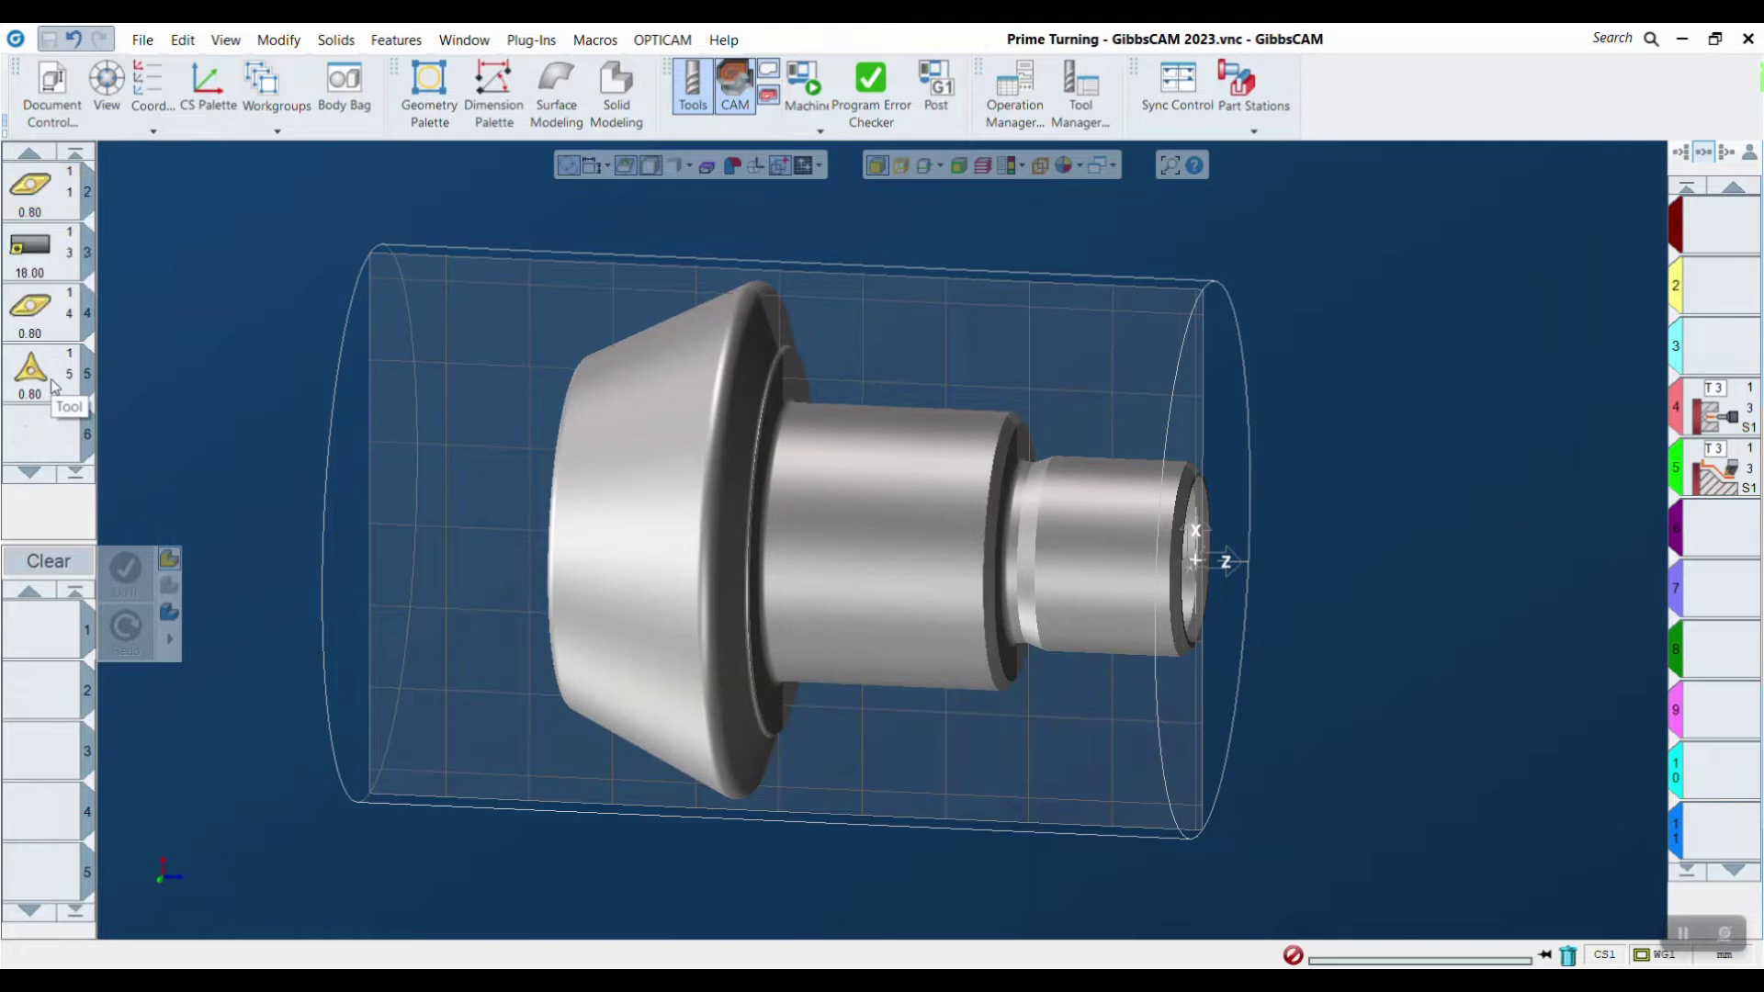
double_click(42, 447)
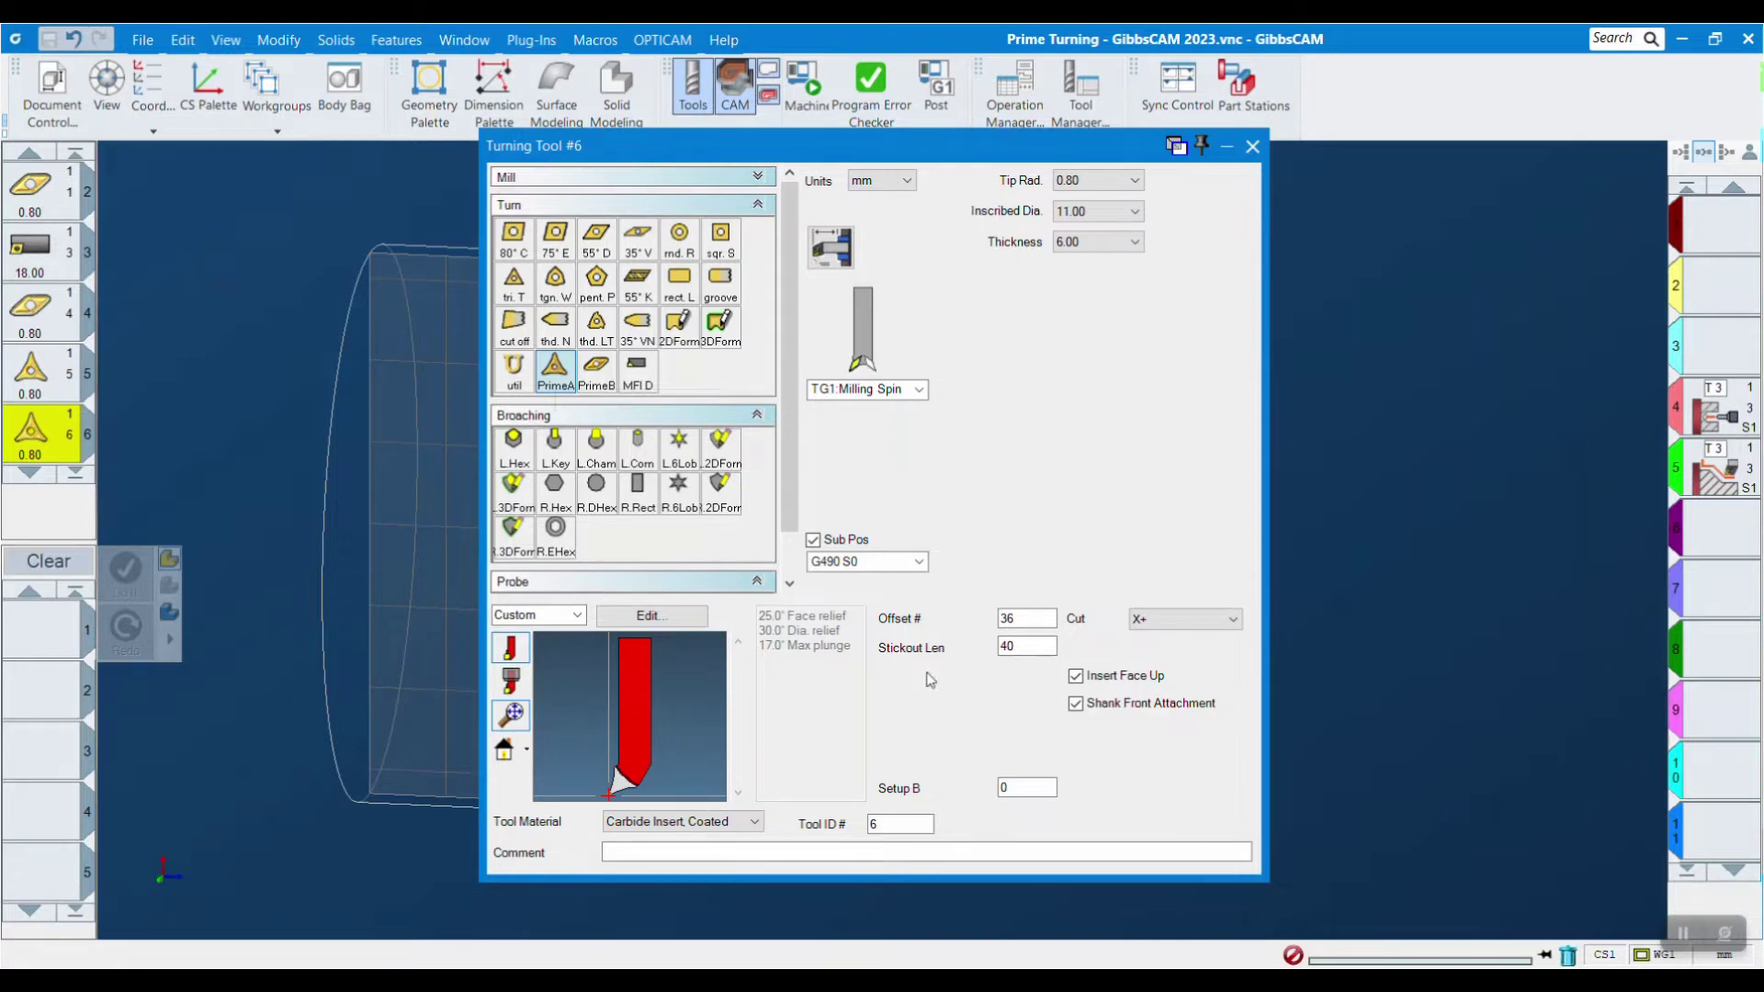
middle_drag(617, 774, 614, 736)
drag(593, 724, 643, 773)
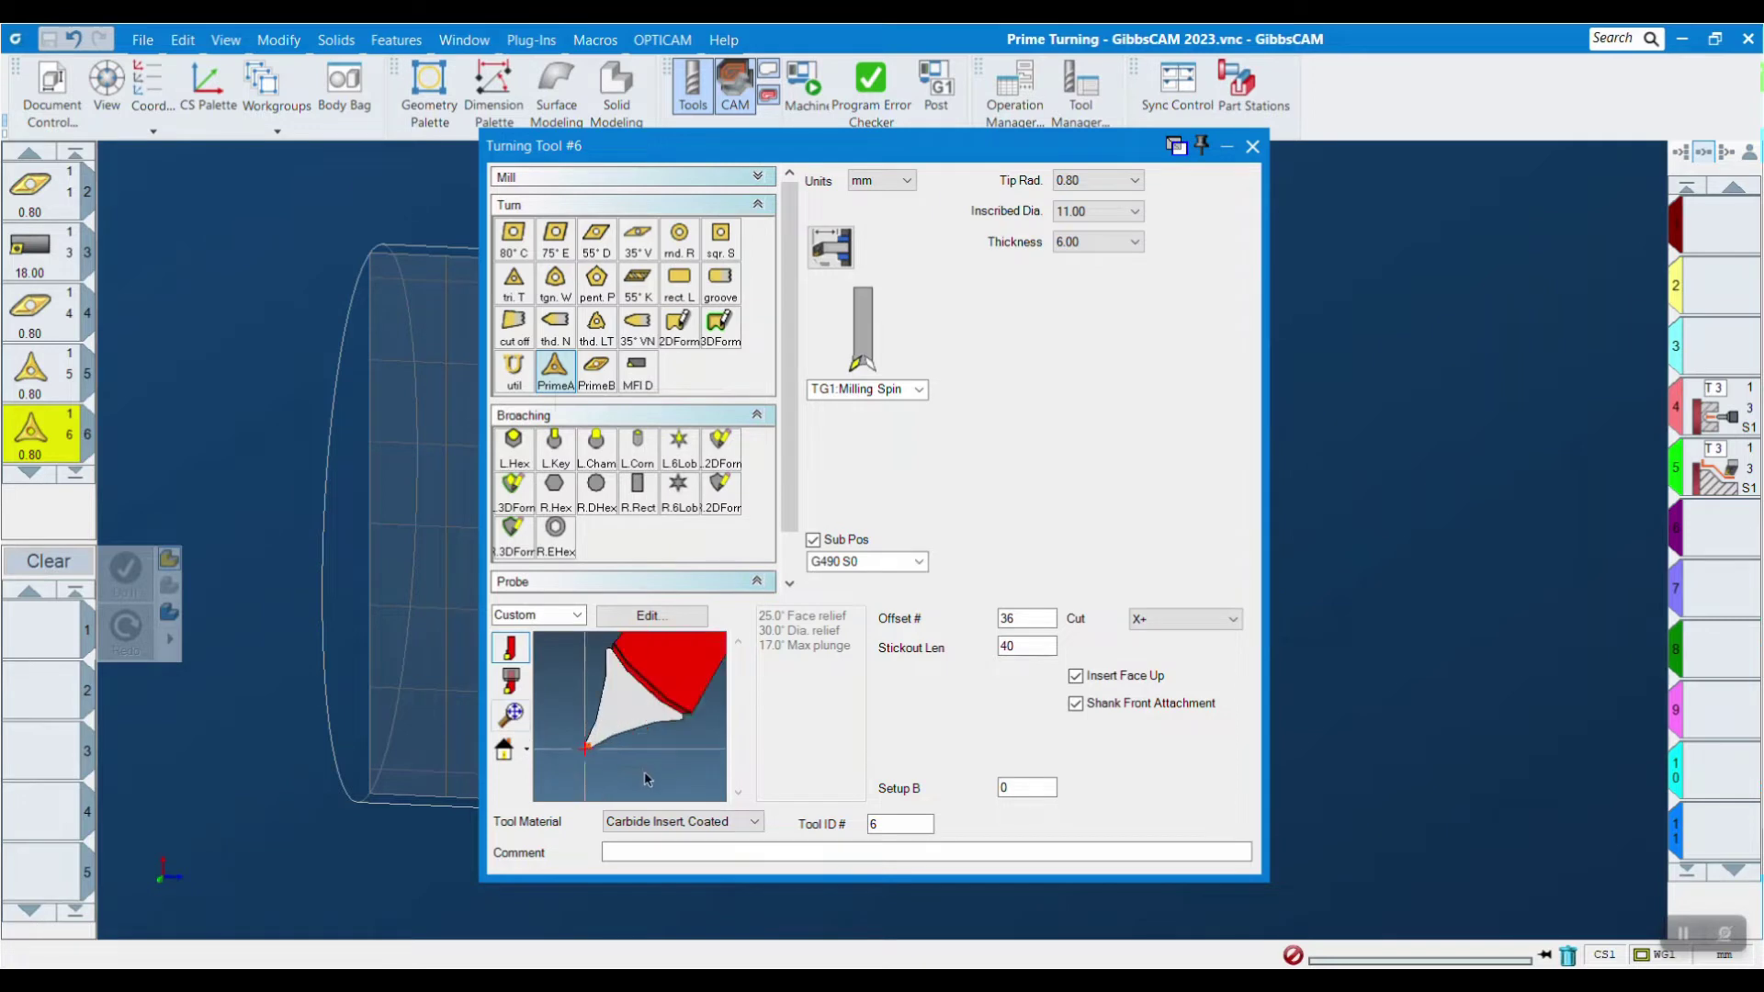
middle_drag(649, 731, 590, 729)
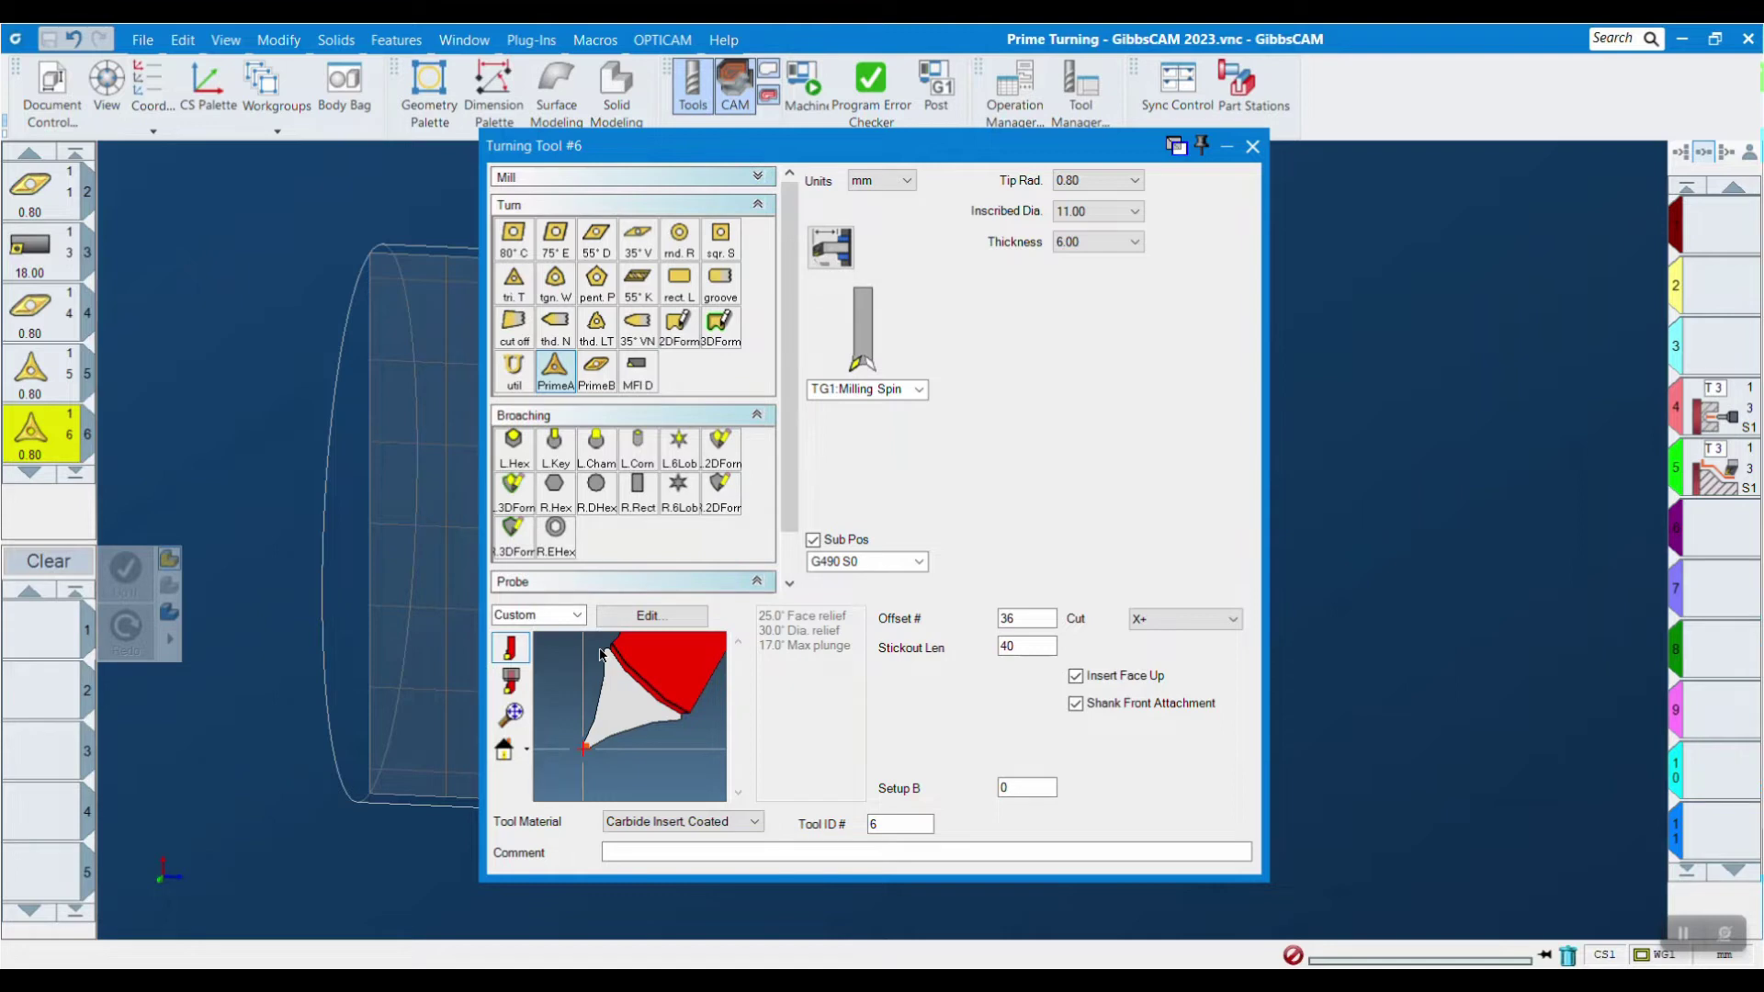
click(599, 371)
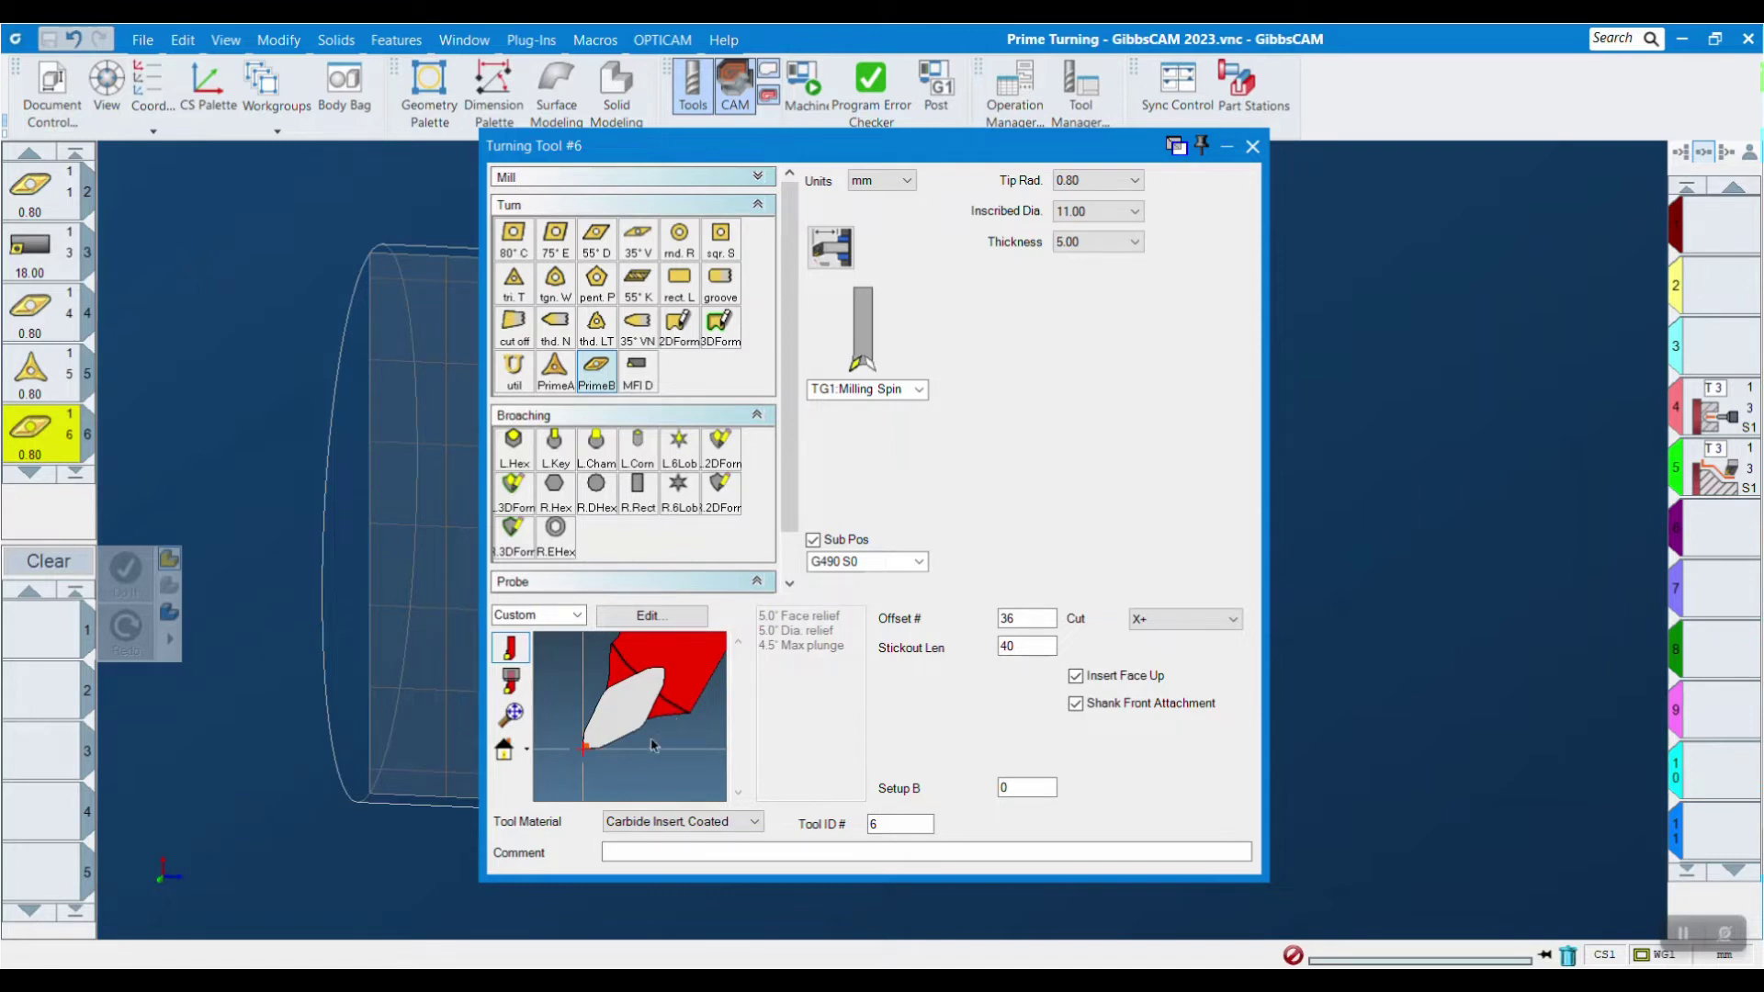
click(1252, 146)
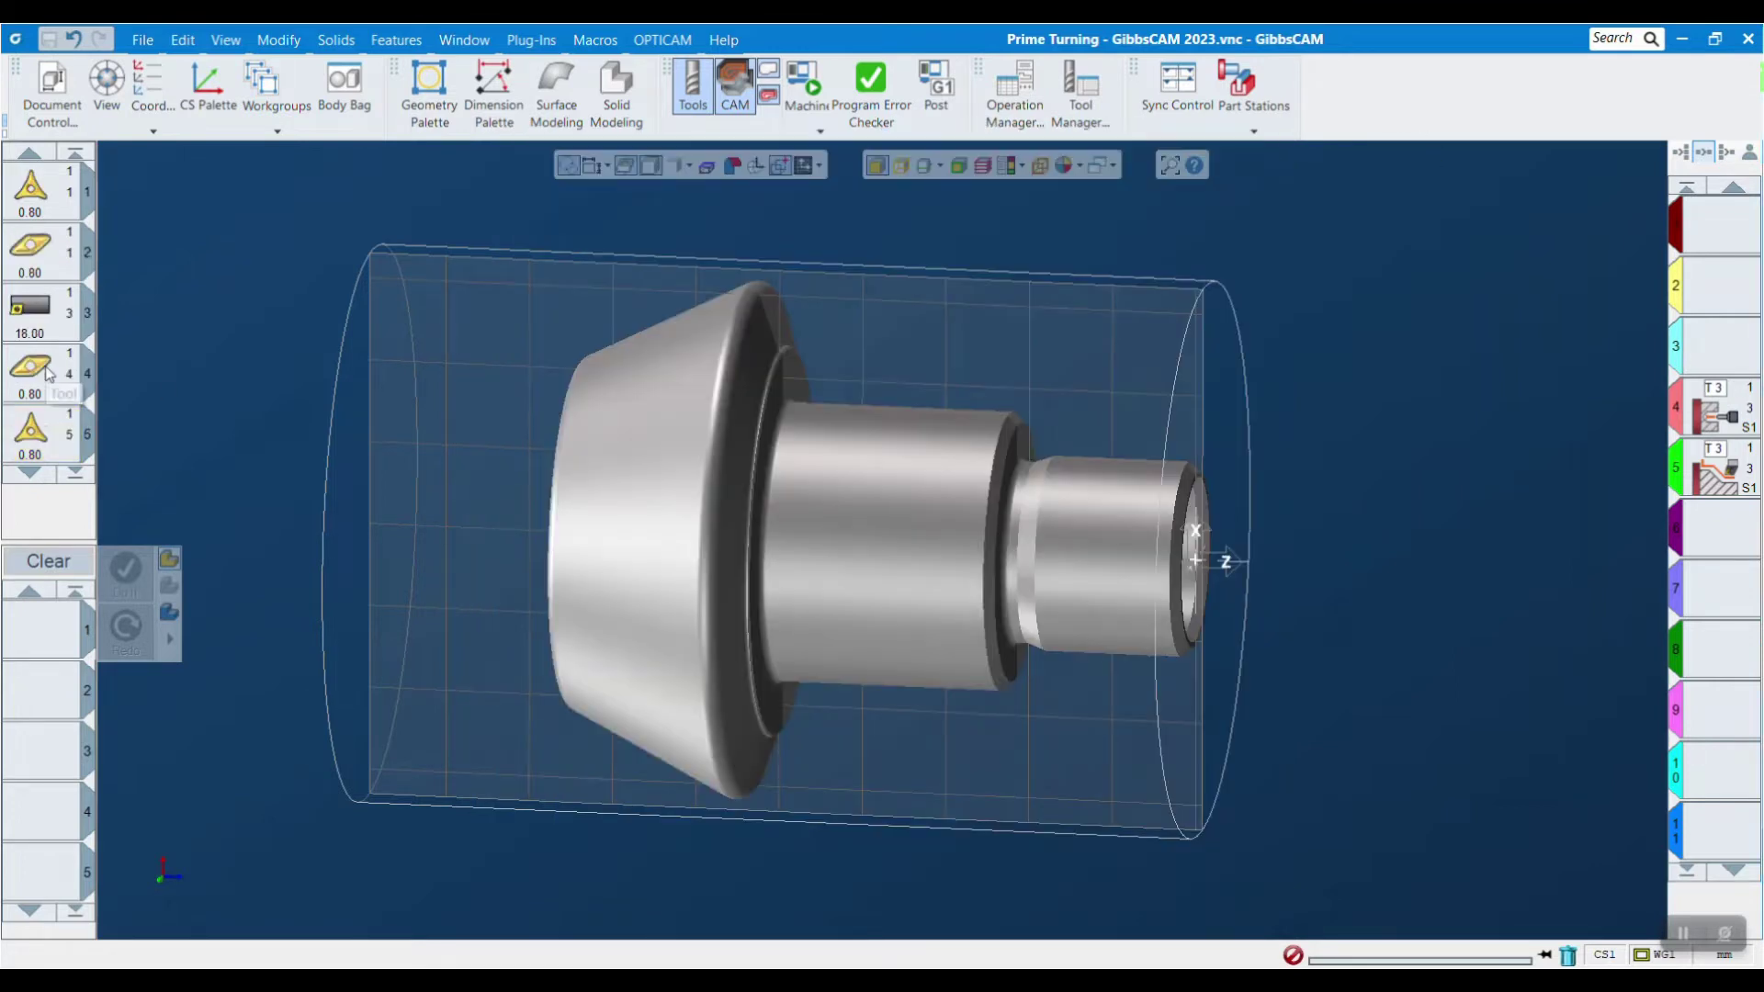
- Review the insert type, orientation and holder settings of turning tools 5, 2 and 1
double_click(29, 441)
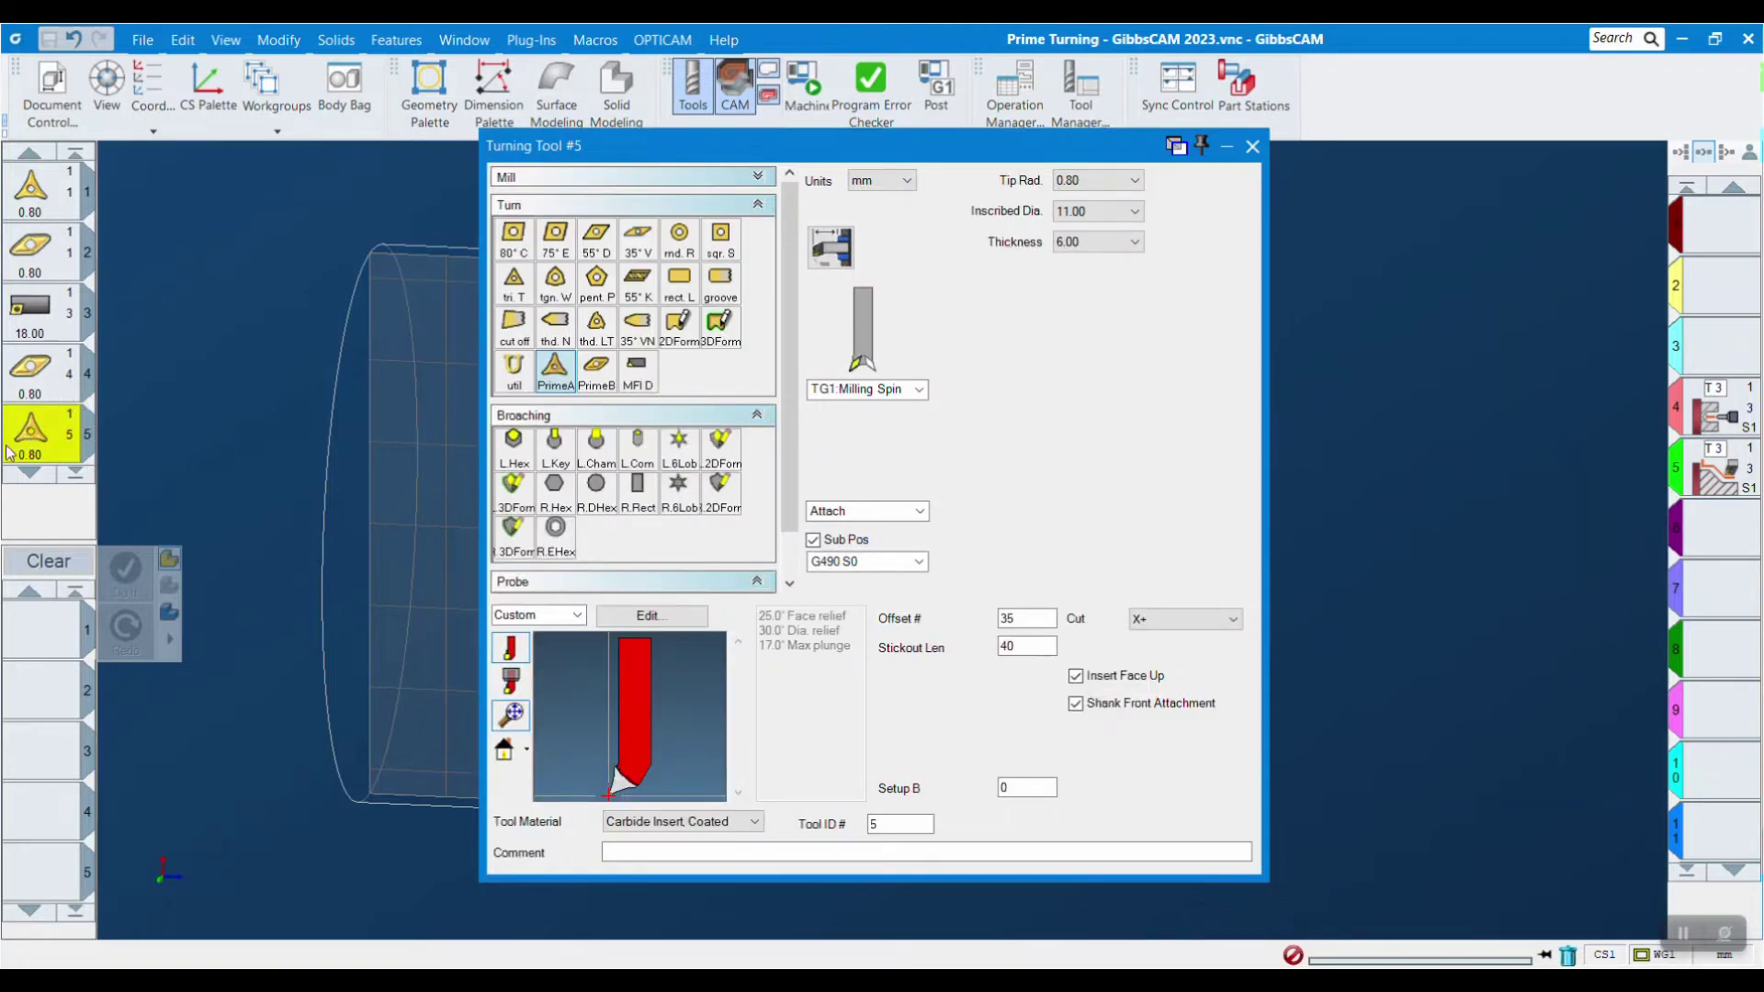
click(26, 386)
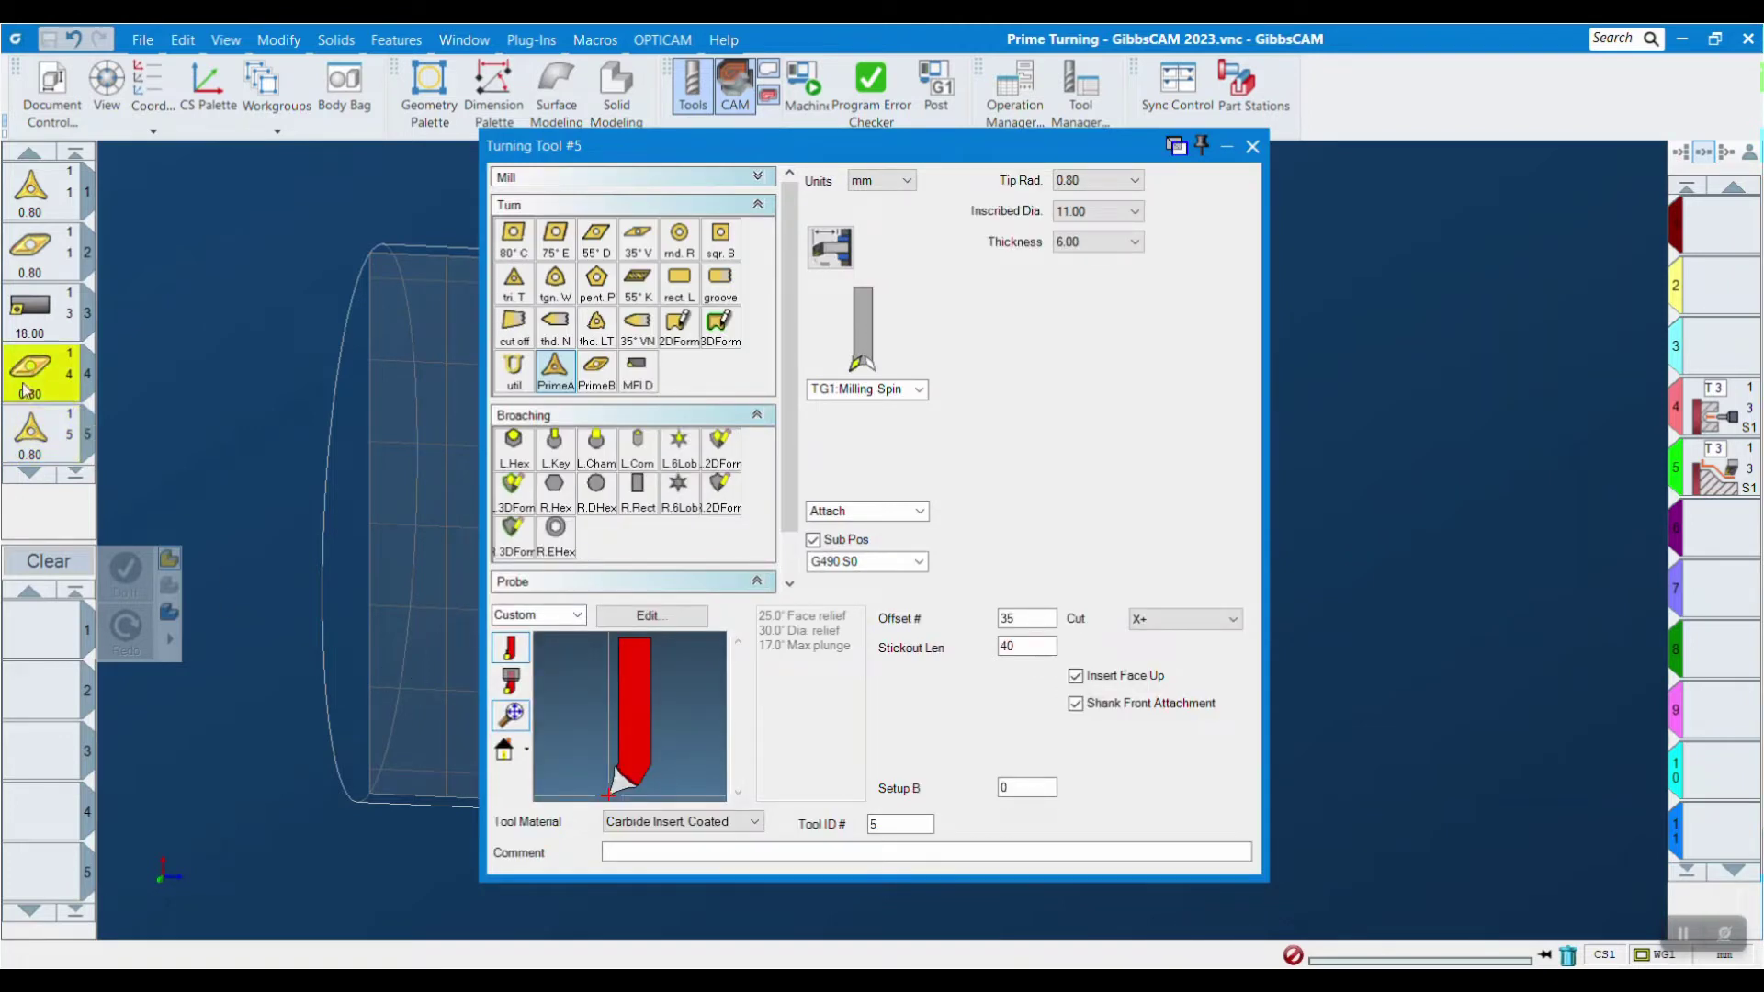
click(38, 248)
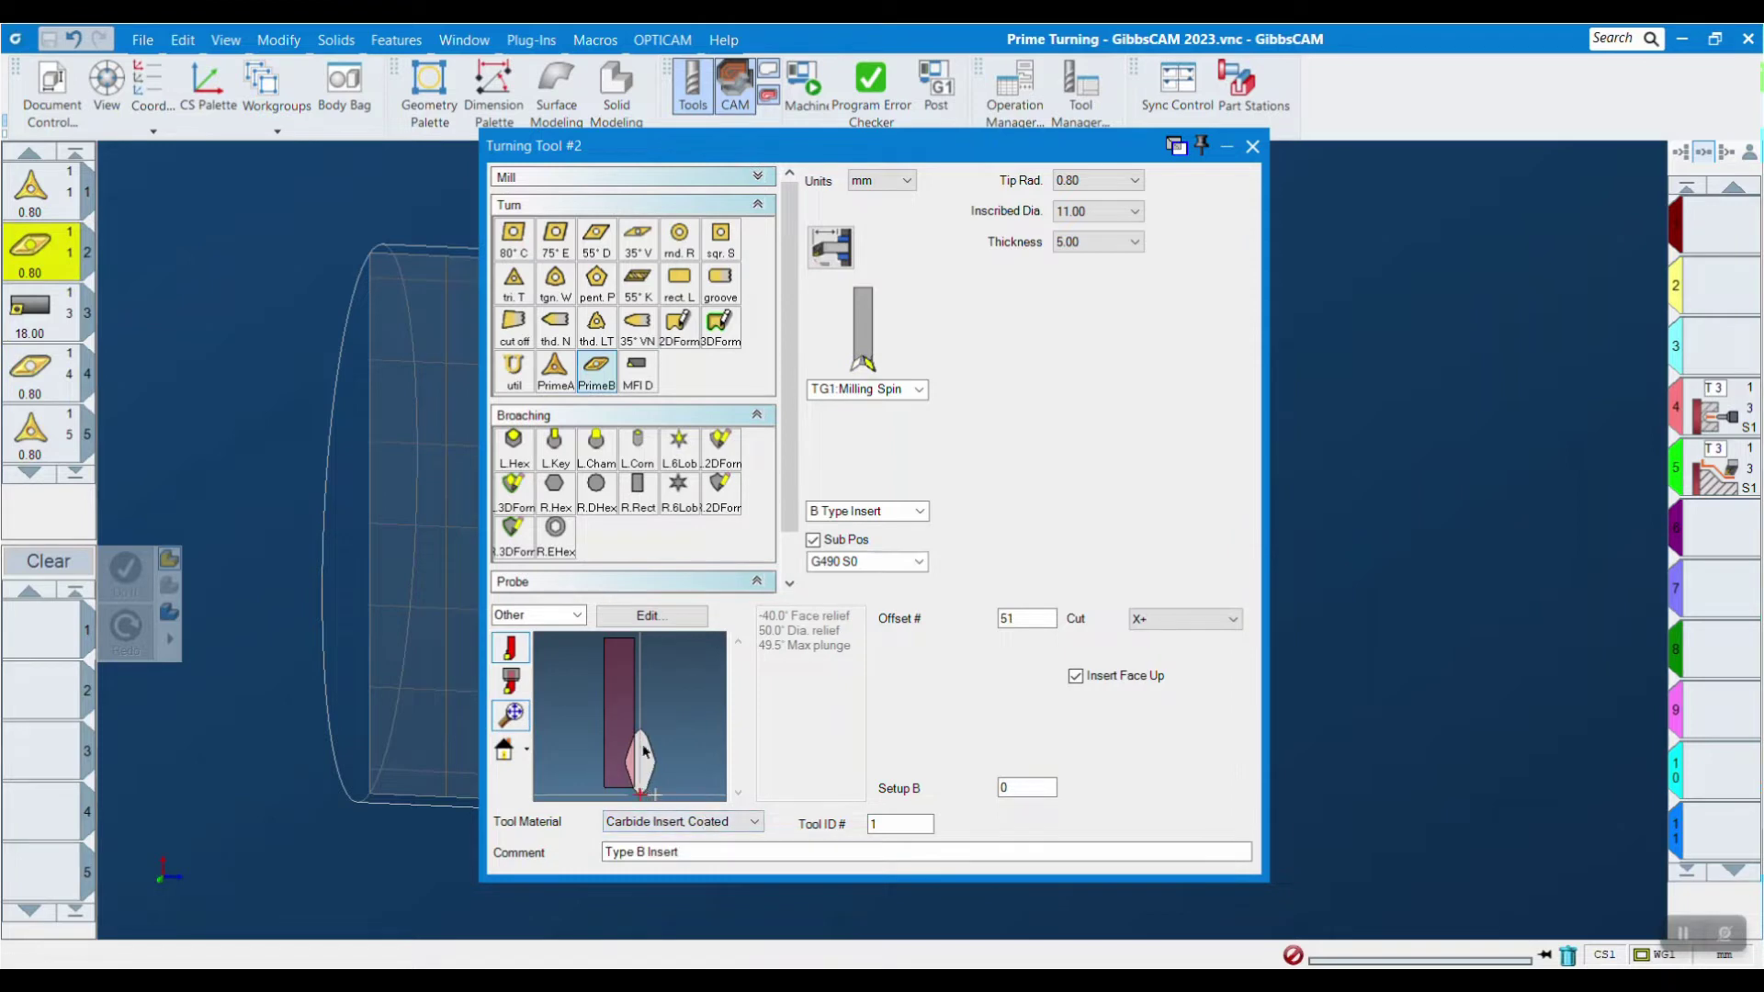
key(Up)
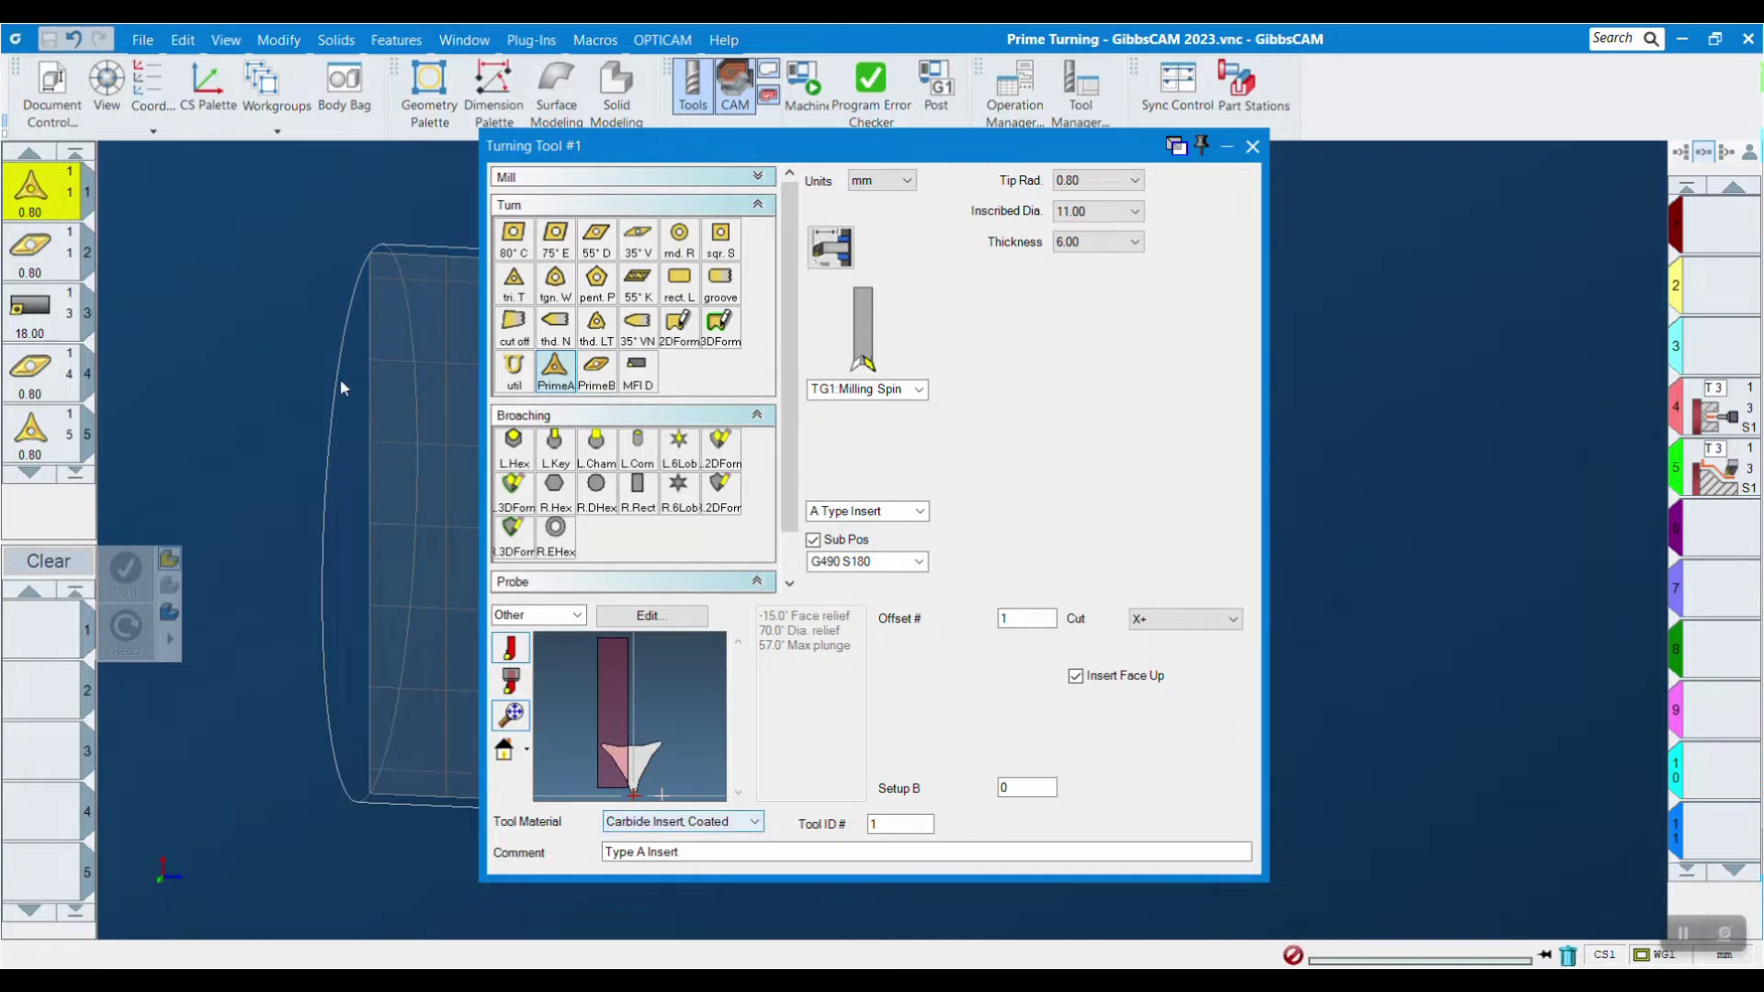
click(1252, 146)
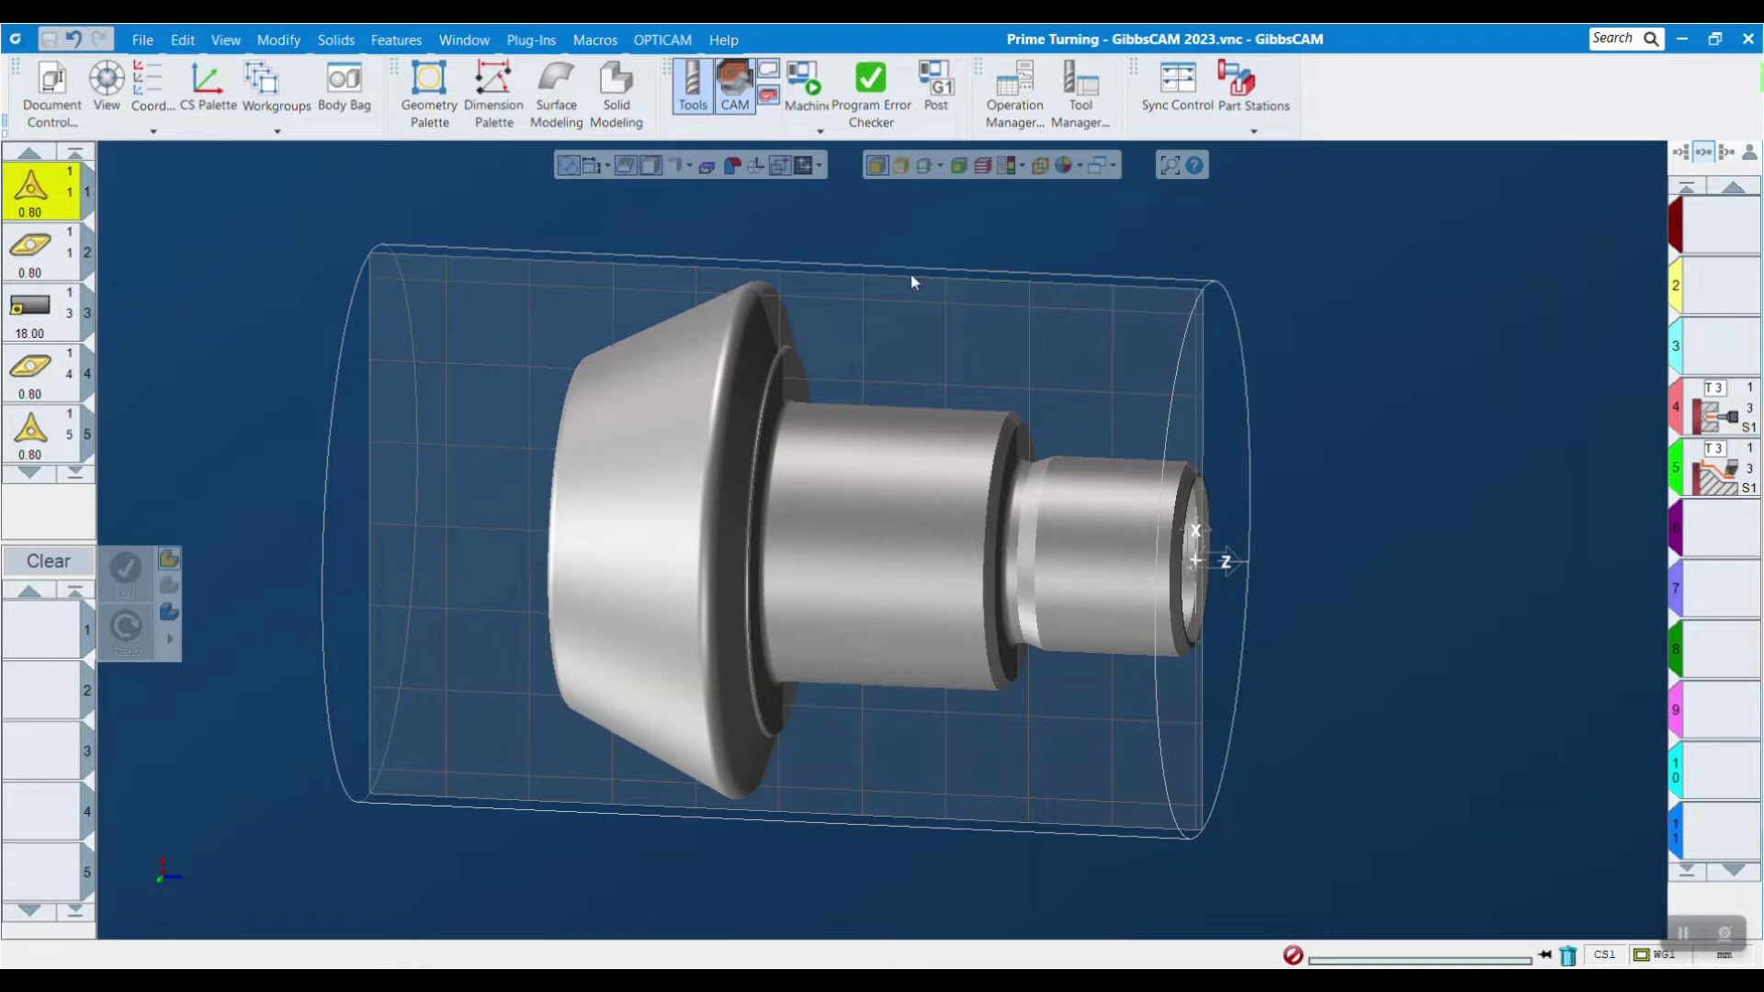
double_click(12, 439)
drag(964, 145, 1003, 140)
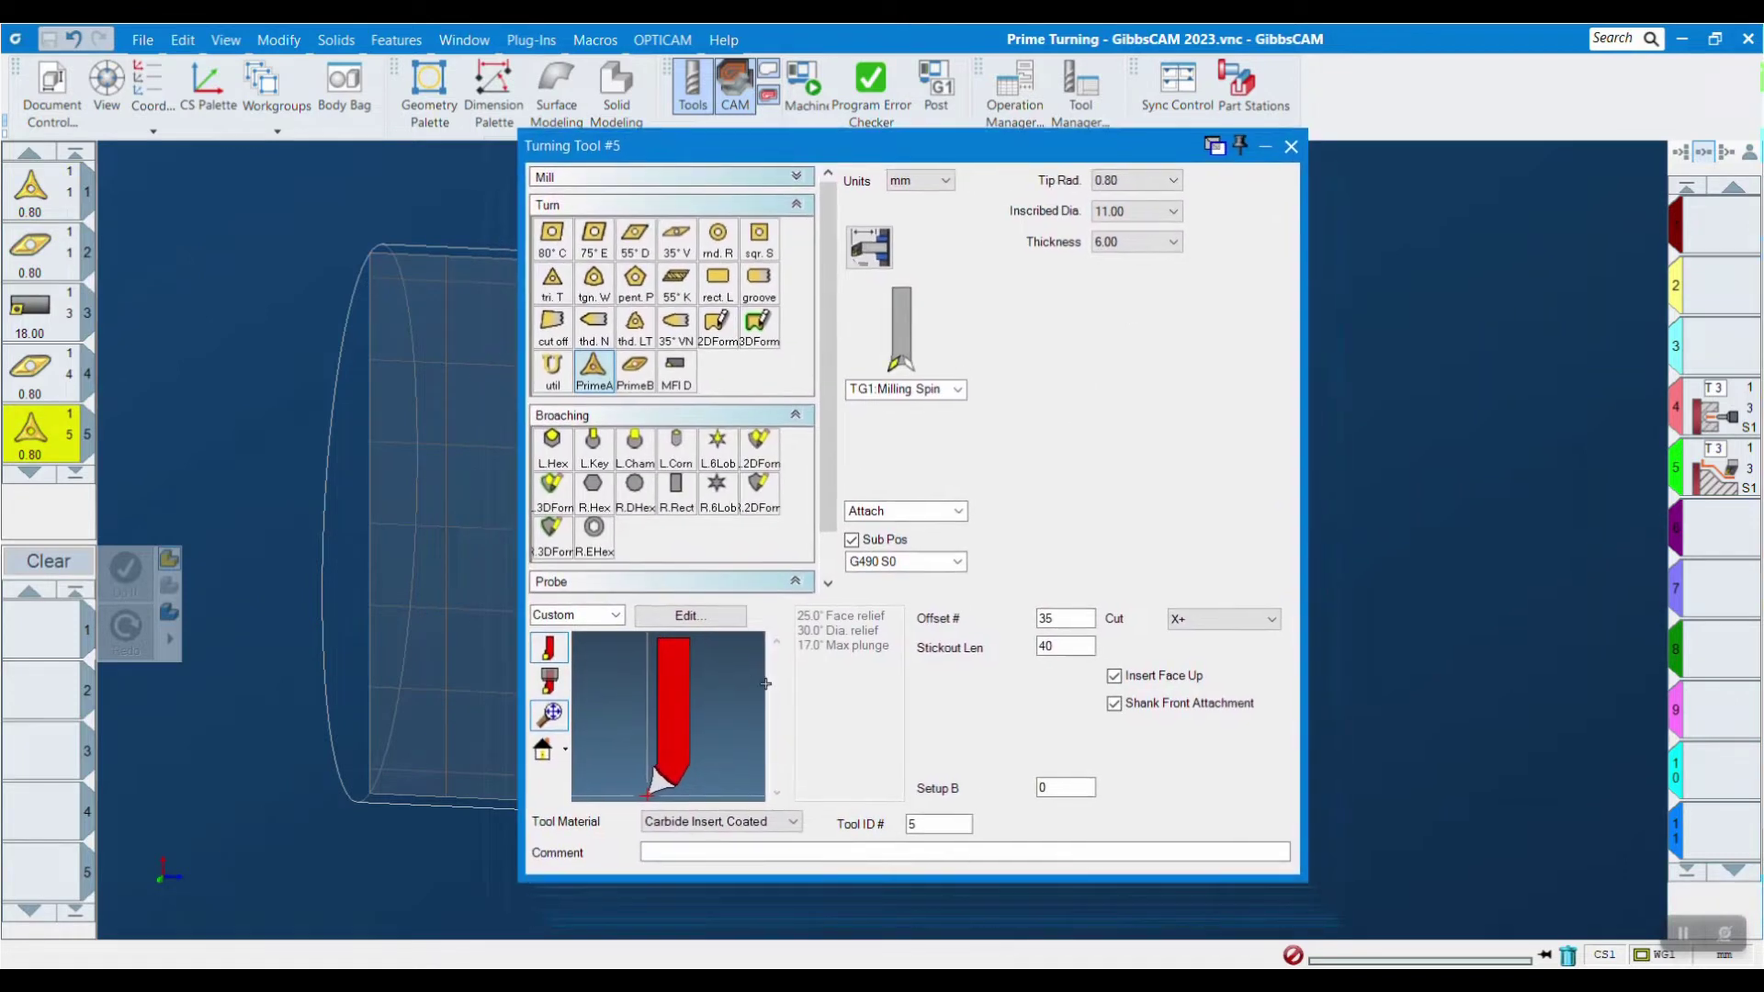
click(1290, 146)
- Add a PrimeTurning process with tool 5, set to finish the front face with Z clearances of 5 mm and zero stock
drag(22, 437, 46, 626)
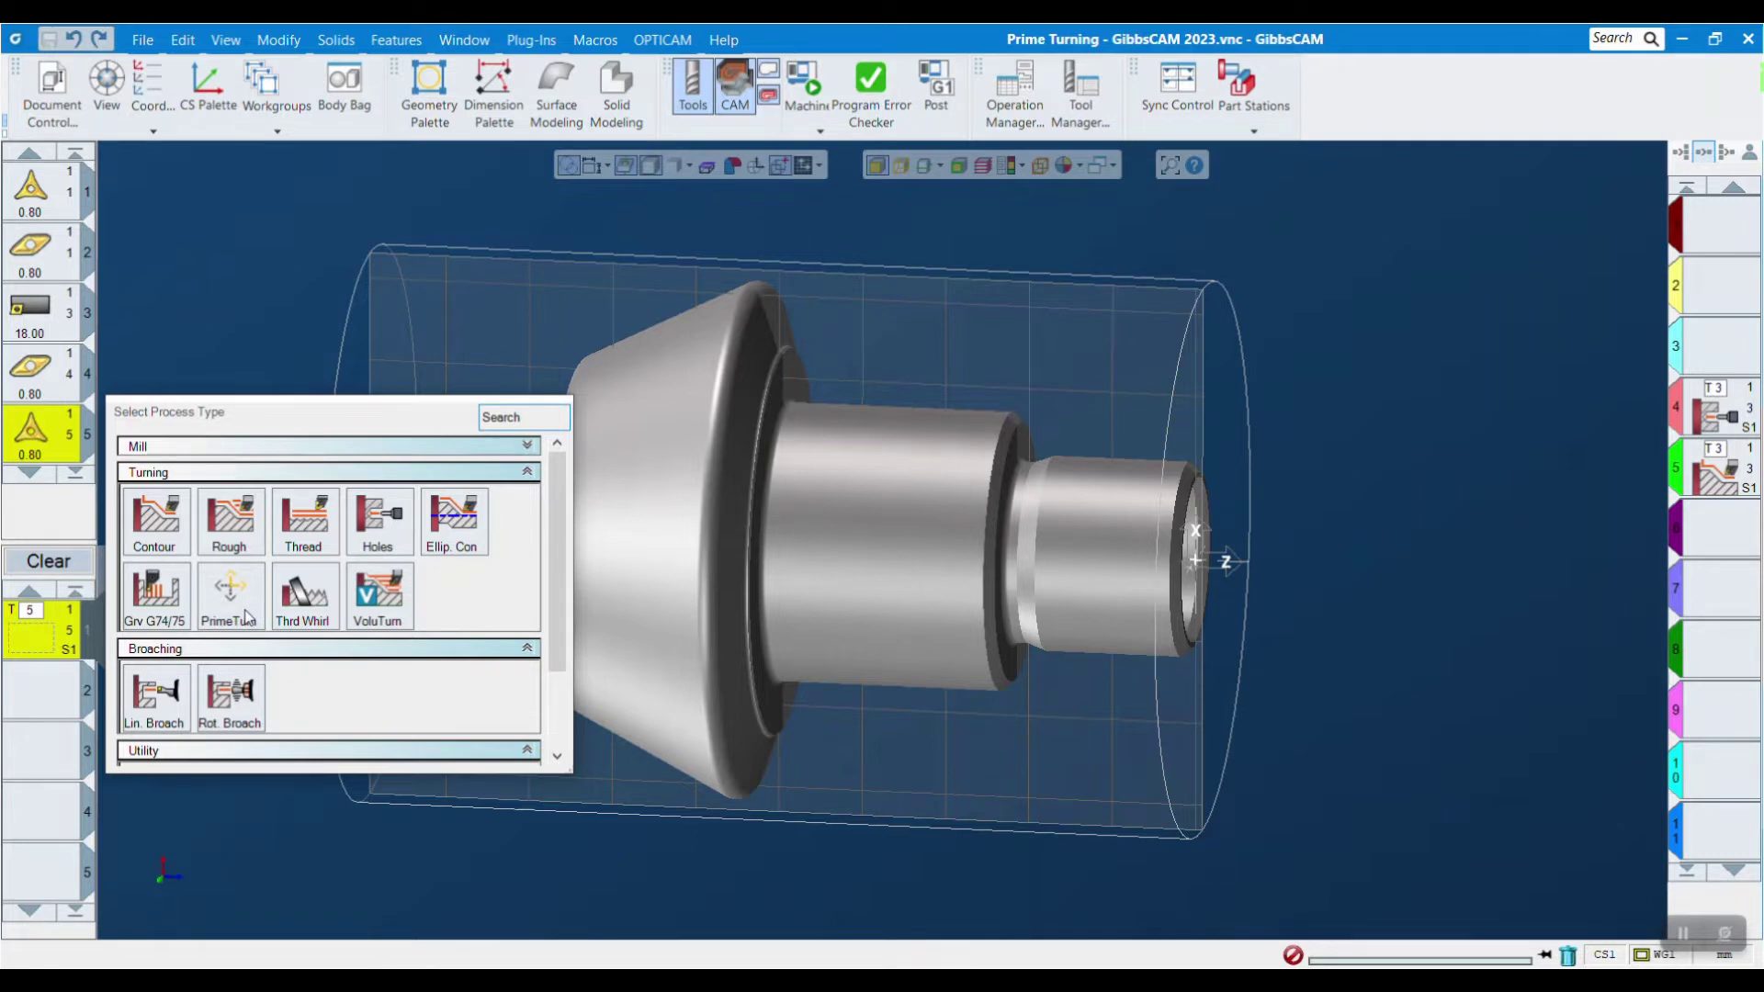
click(246, 617)
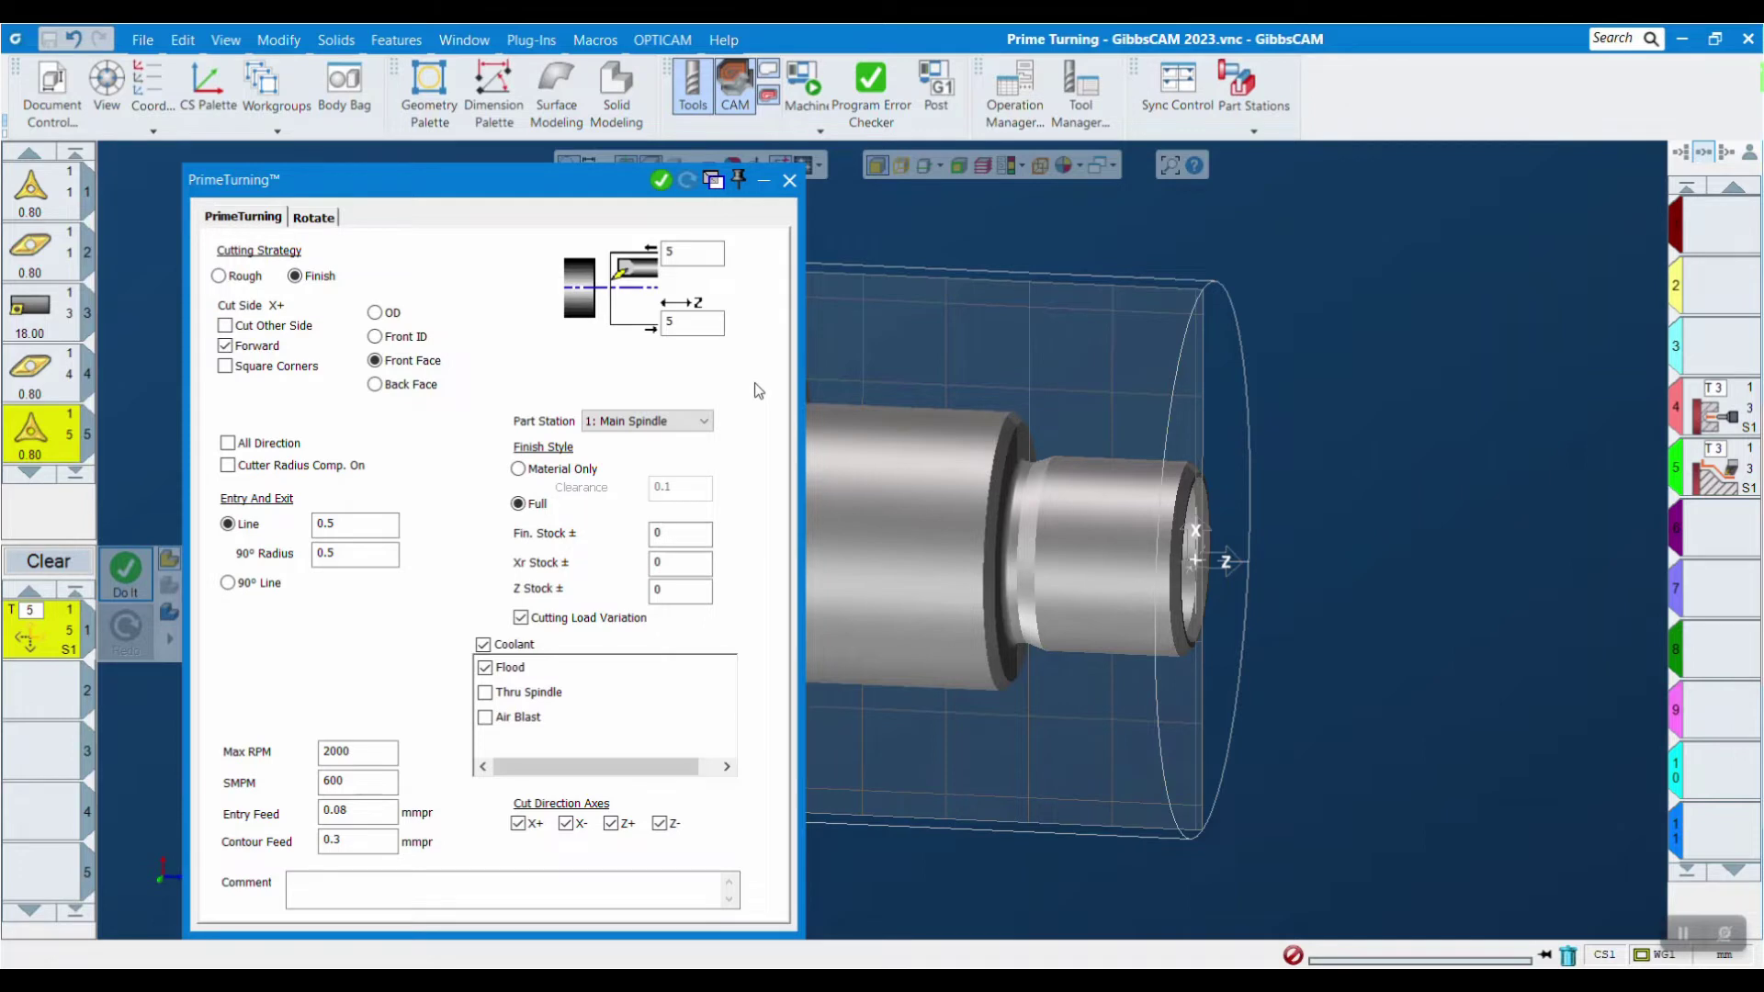
click(708, 320)
click(695, 261)
click(690, 597)
click(790, 182)
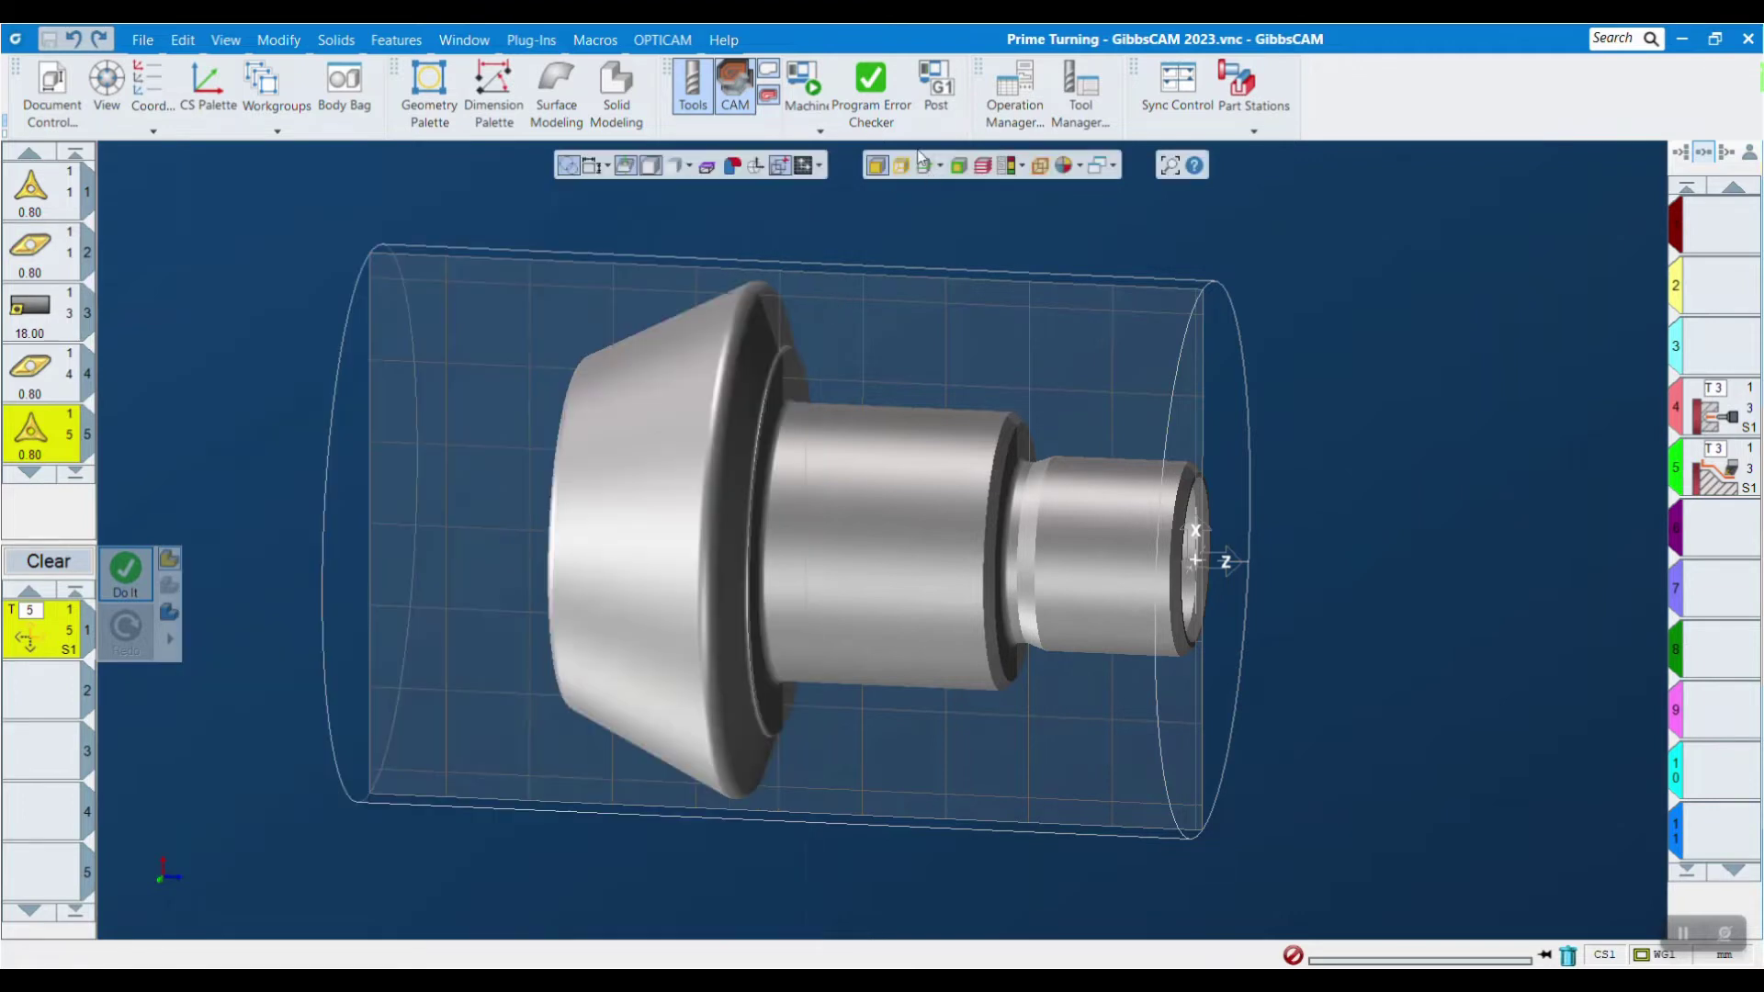
- Show the part's section profile and select its front face edge as the cut geometry
click(923, 165)
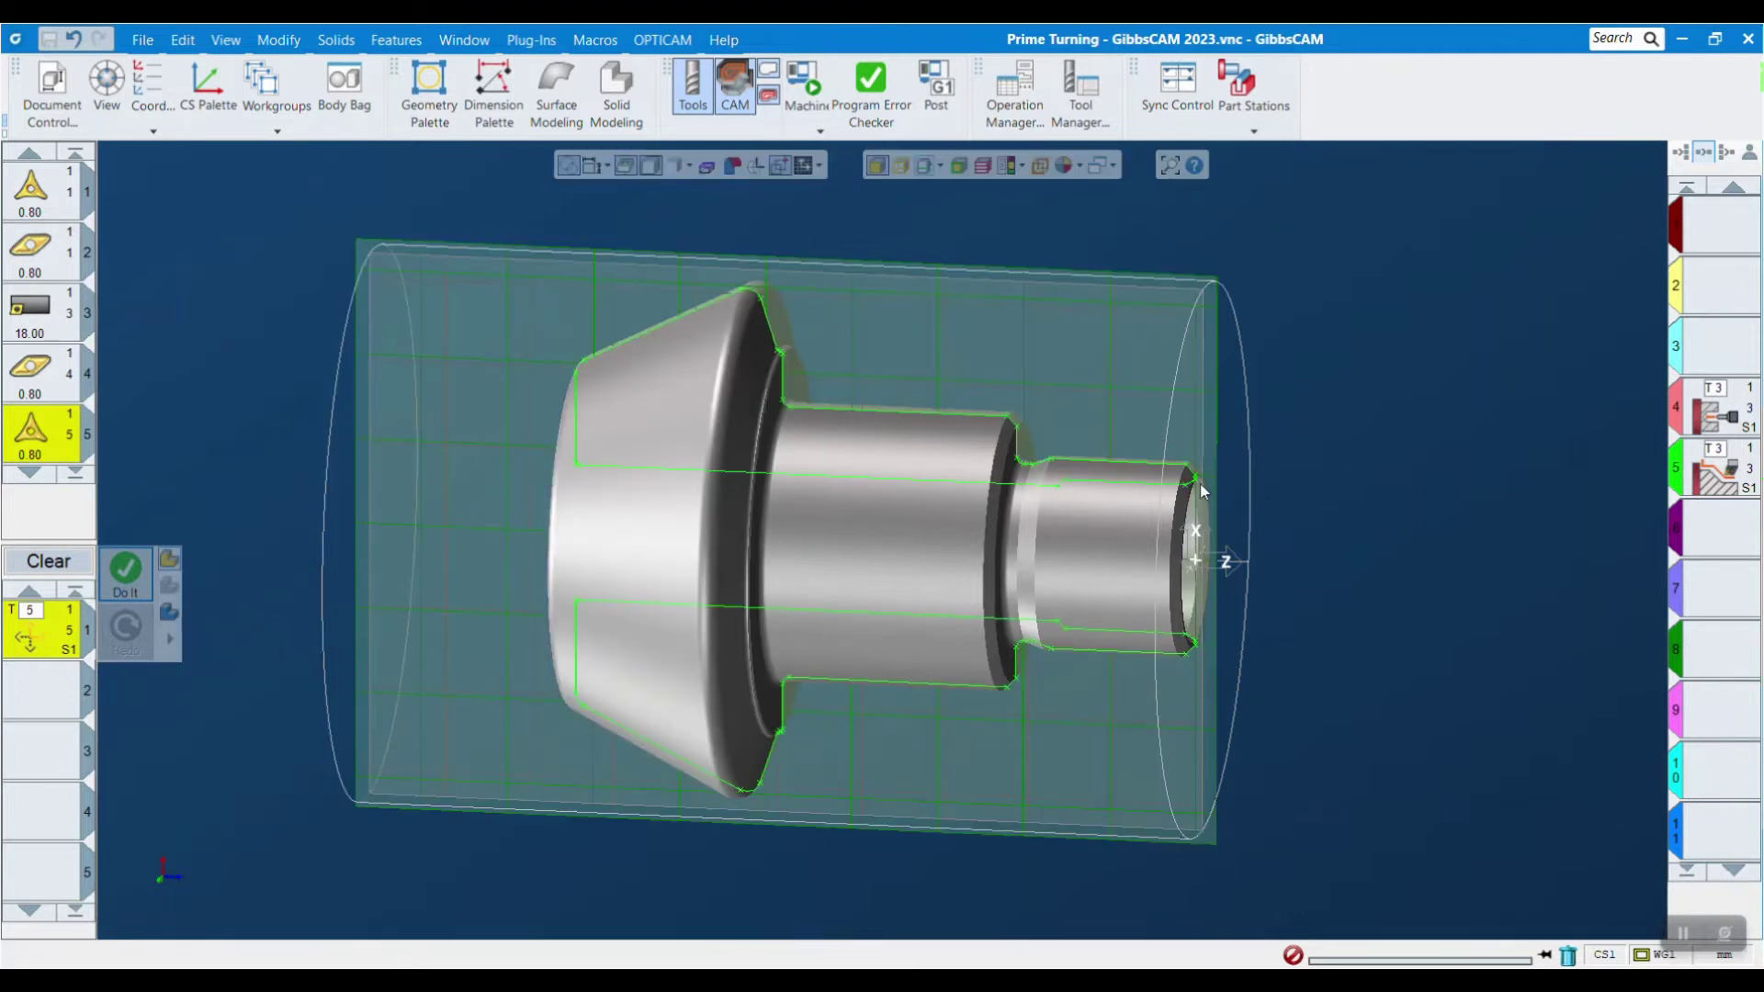
scroll(1199, 483, up, 5)
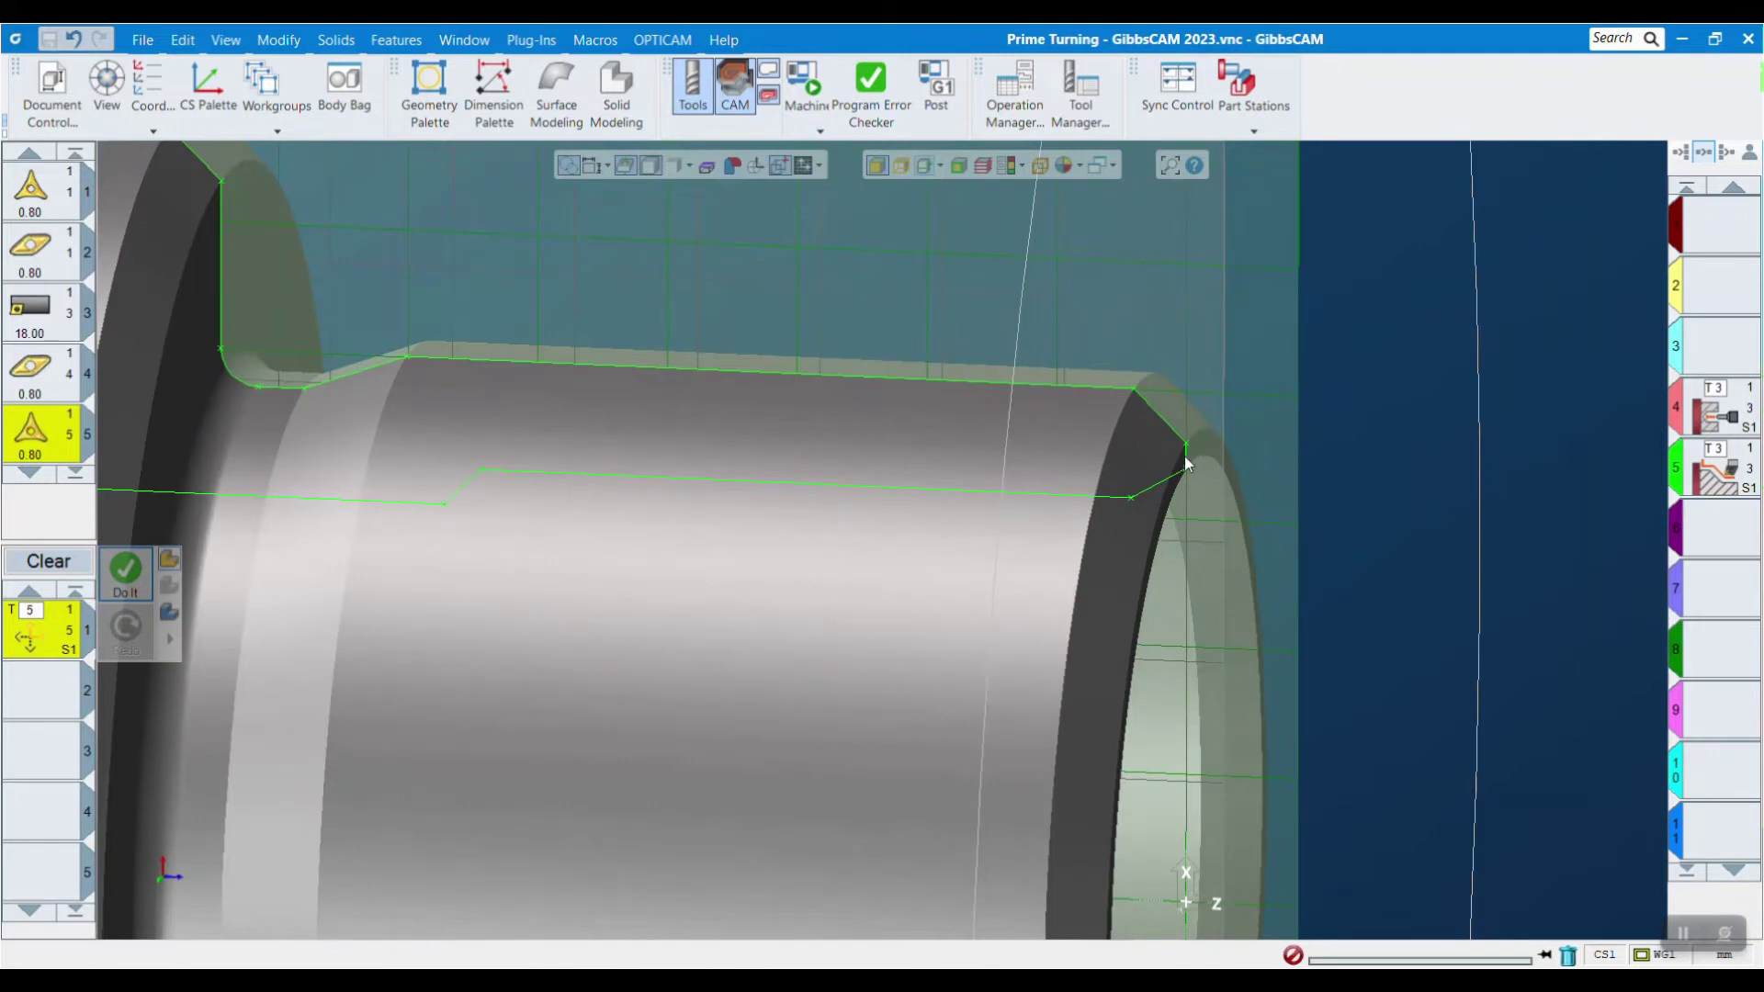
click(1183, 456)
scroll(1154, 421, down, 5)
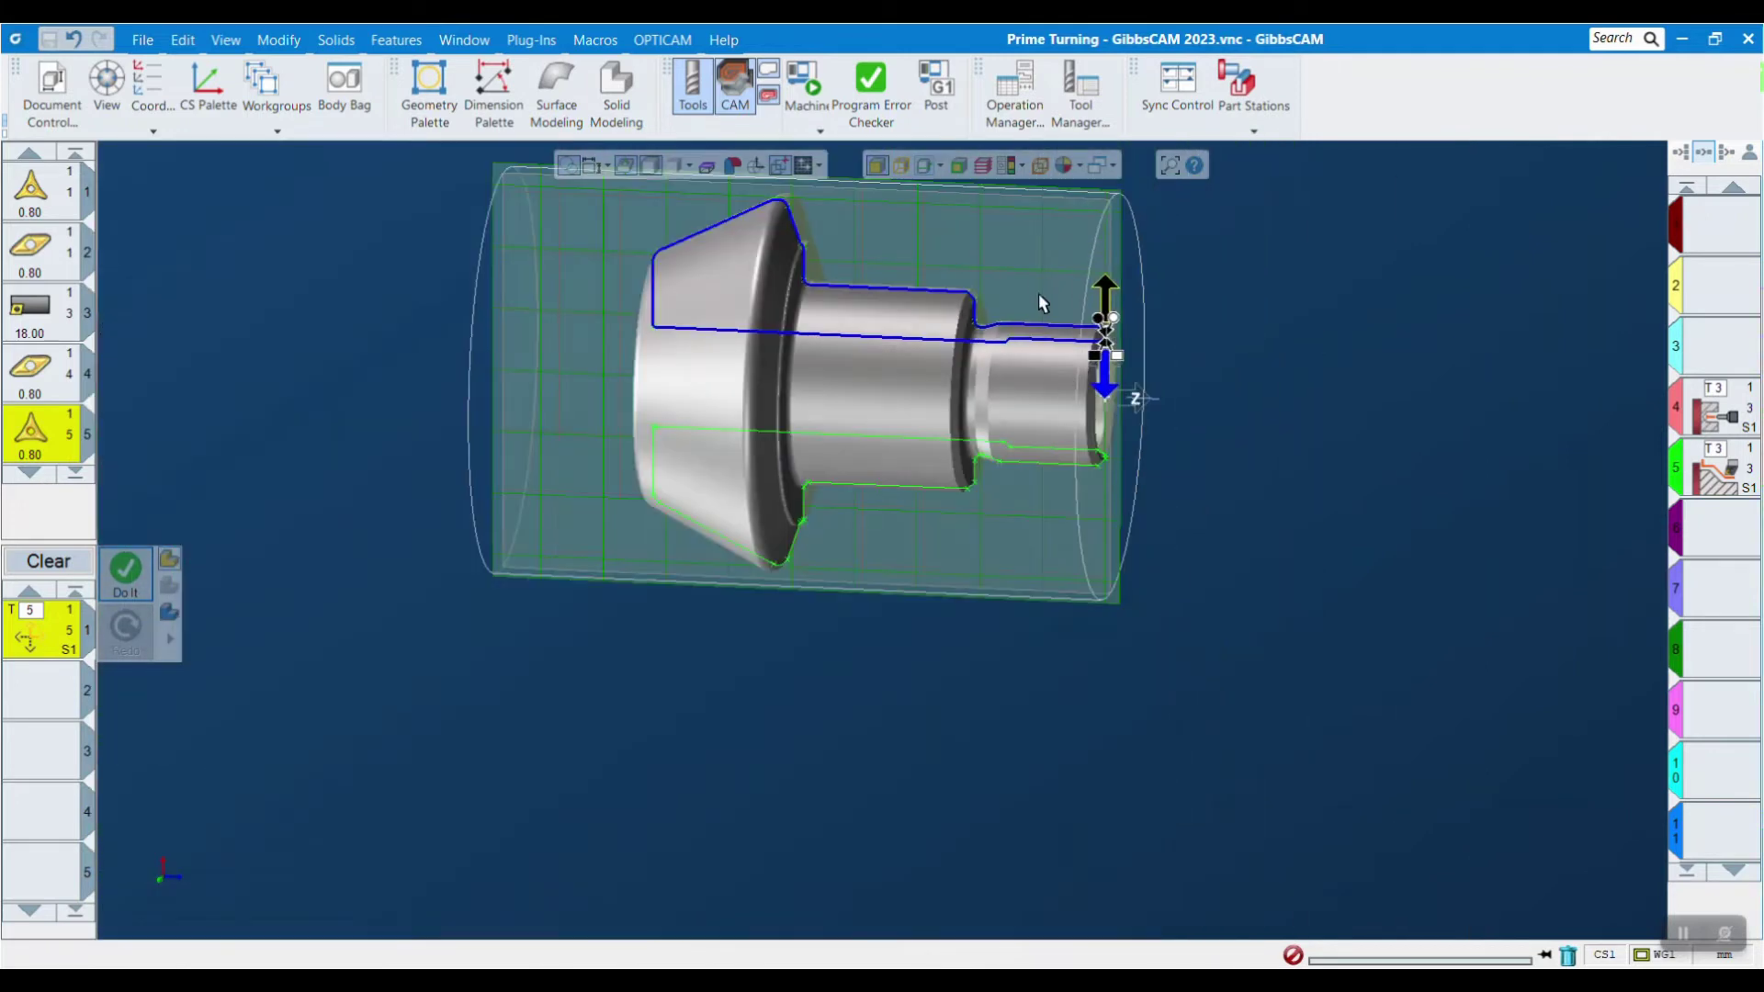
middle_drag(1038, 303, 1023, 477)
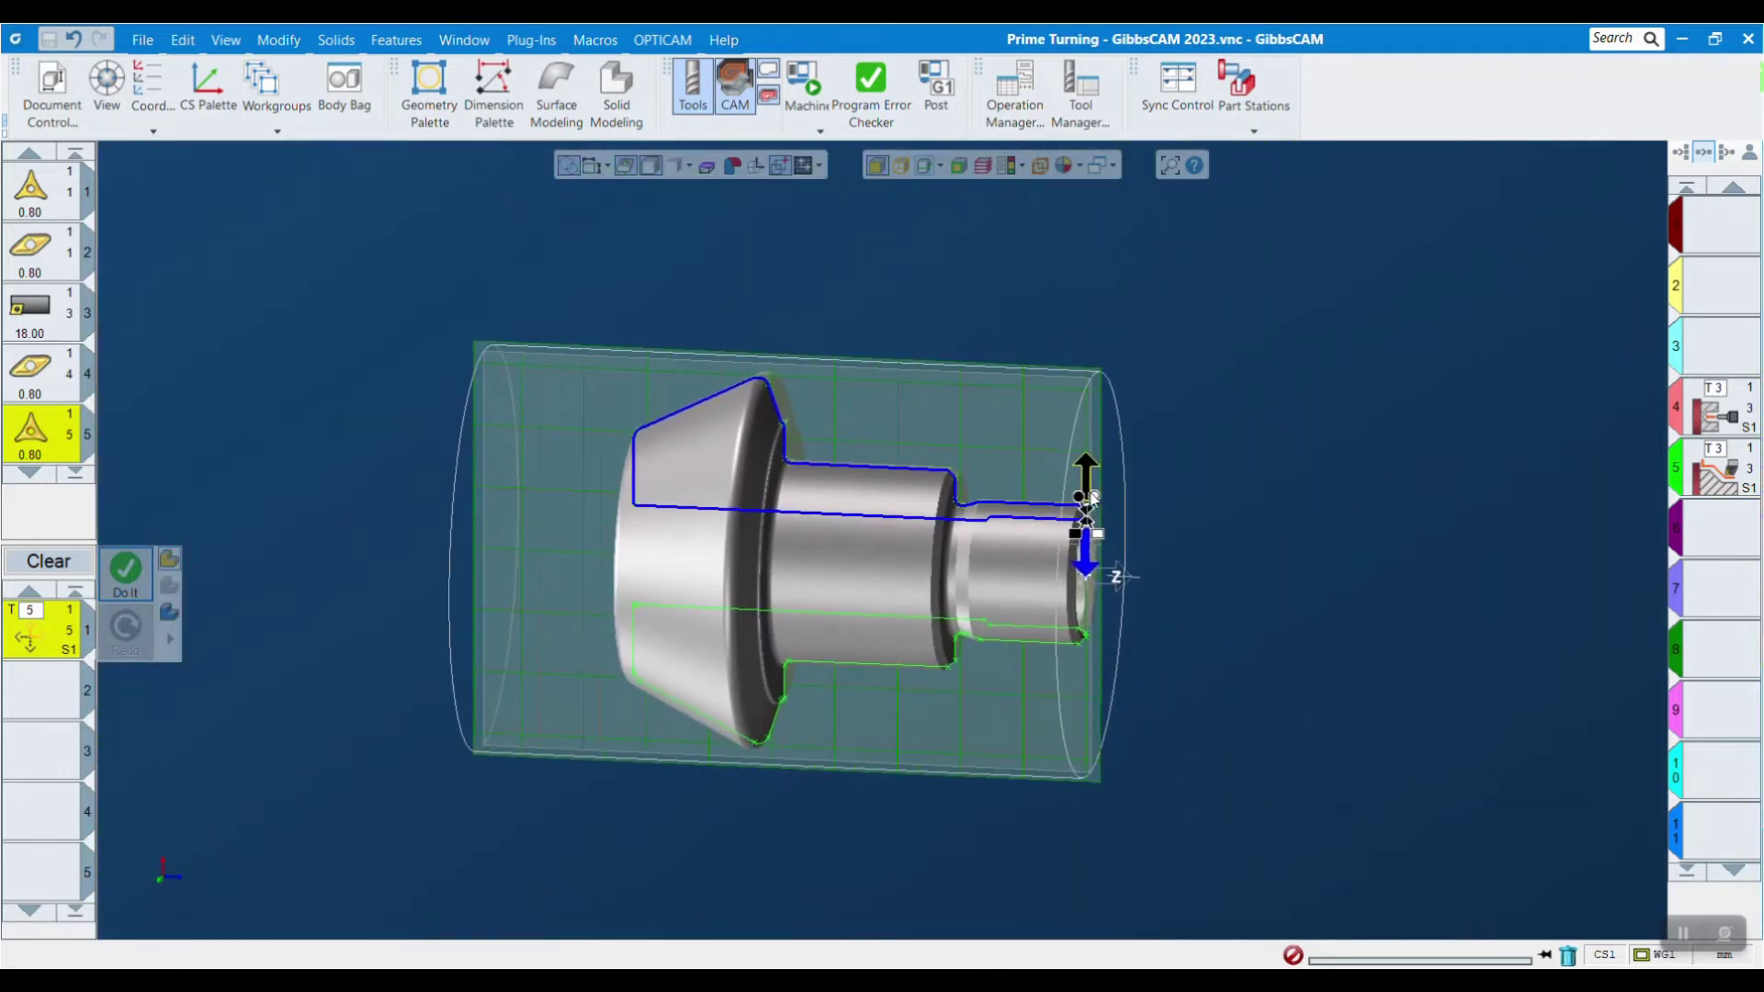
- Generate the facing toolpath as a Single Feature Cut, extending the cut outward to the stock's outer diameter
click(1094, 329)
right_click(1090, 336)
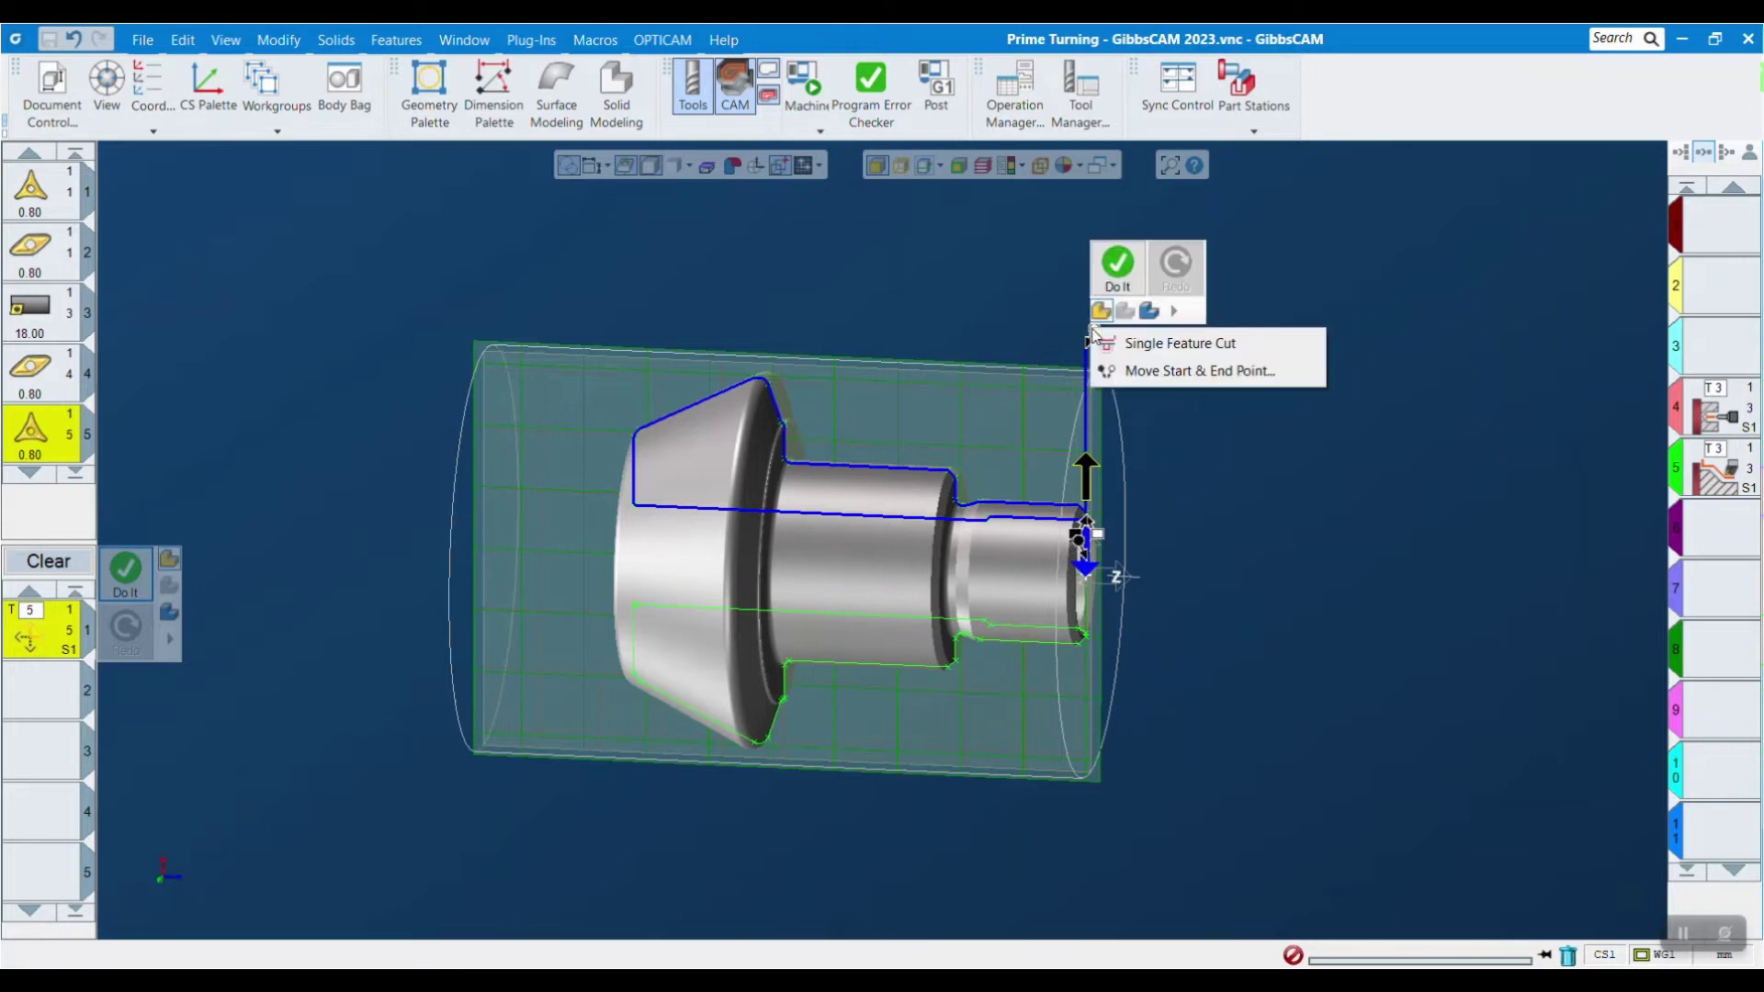
click(1168, 345)
click(125, 571)
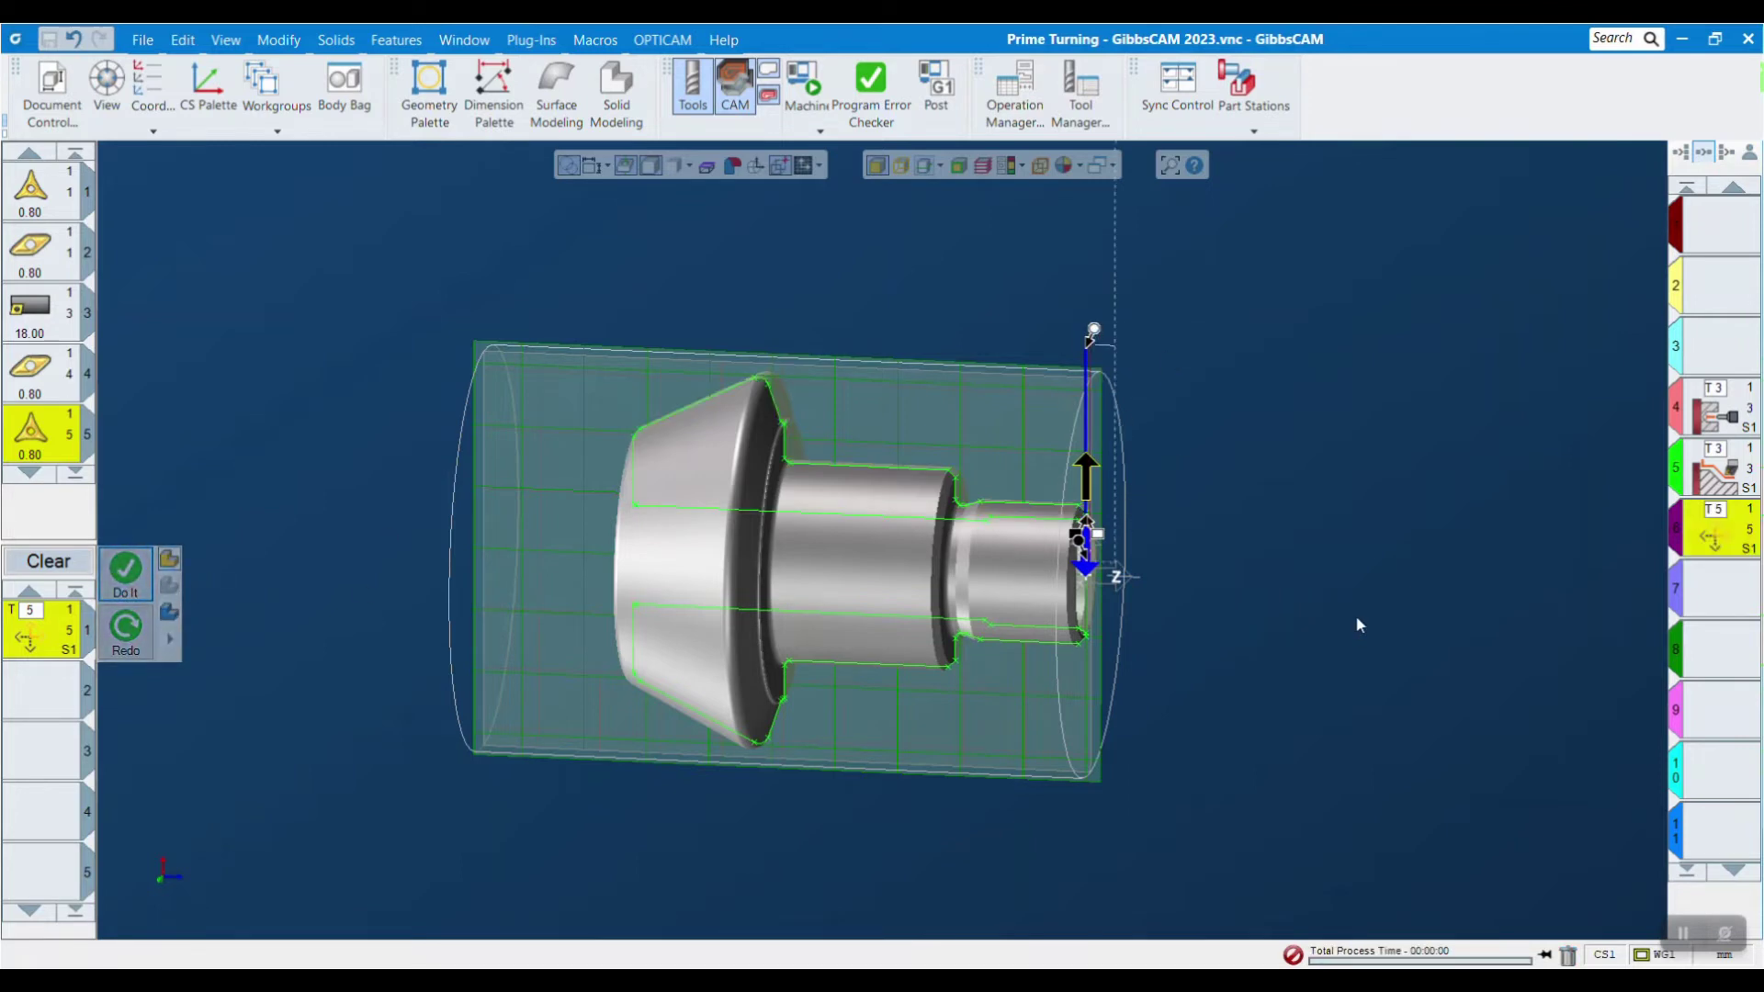
- Move the facing operation to operation slot 1, make slot 2 the insertion point, and clear the current process and geometry selection
drag(1741, 528, 1716, 237)
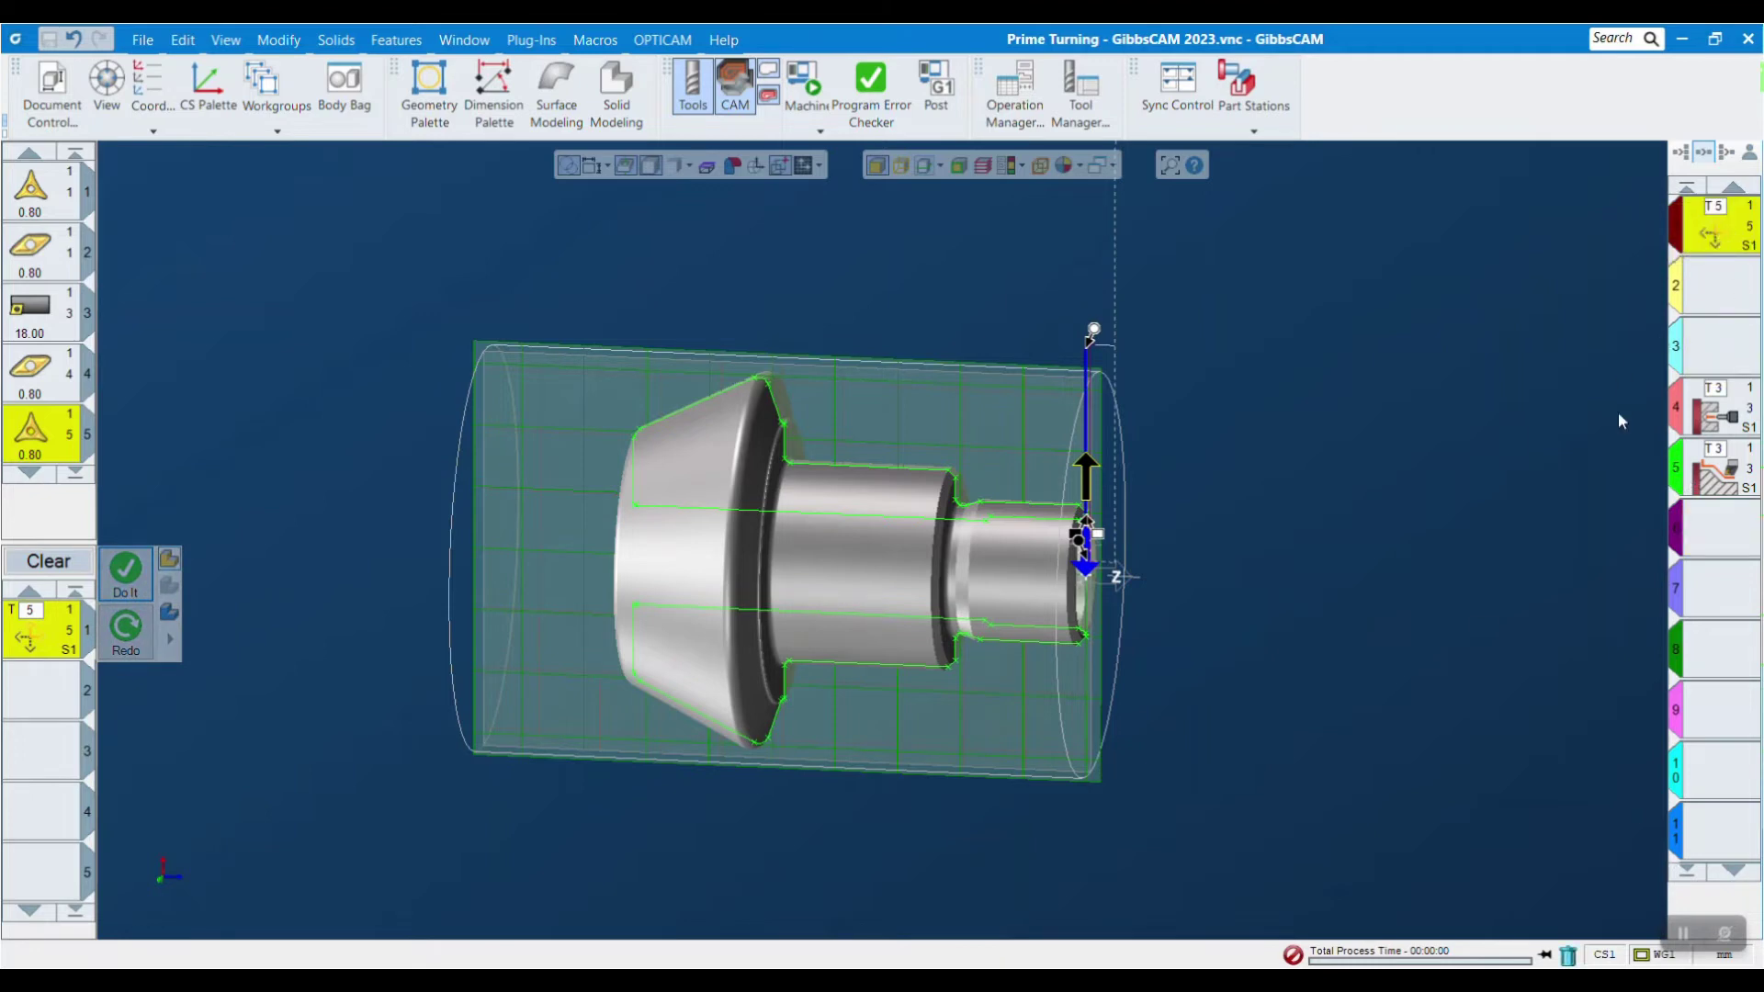
click(1713, 303)
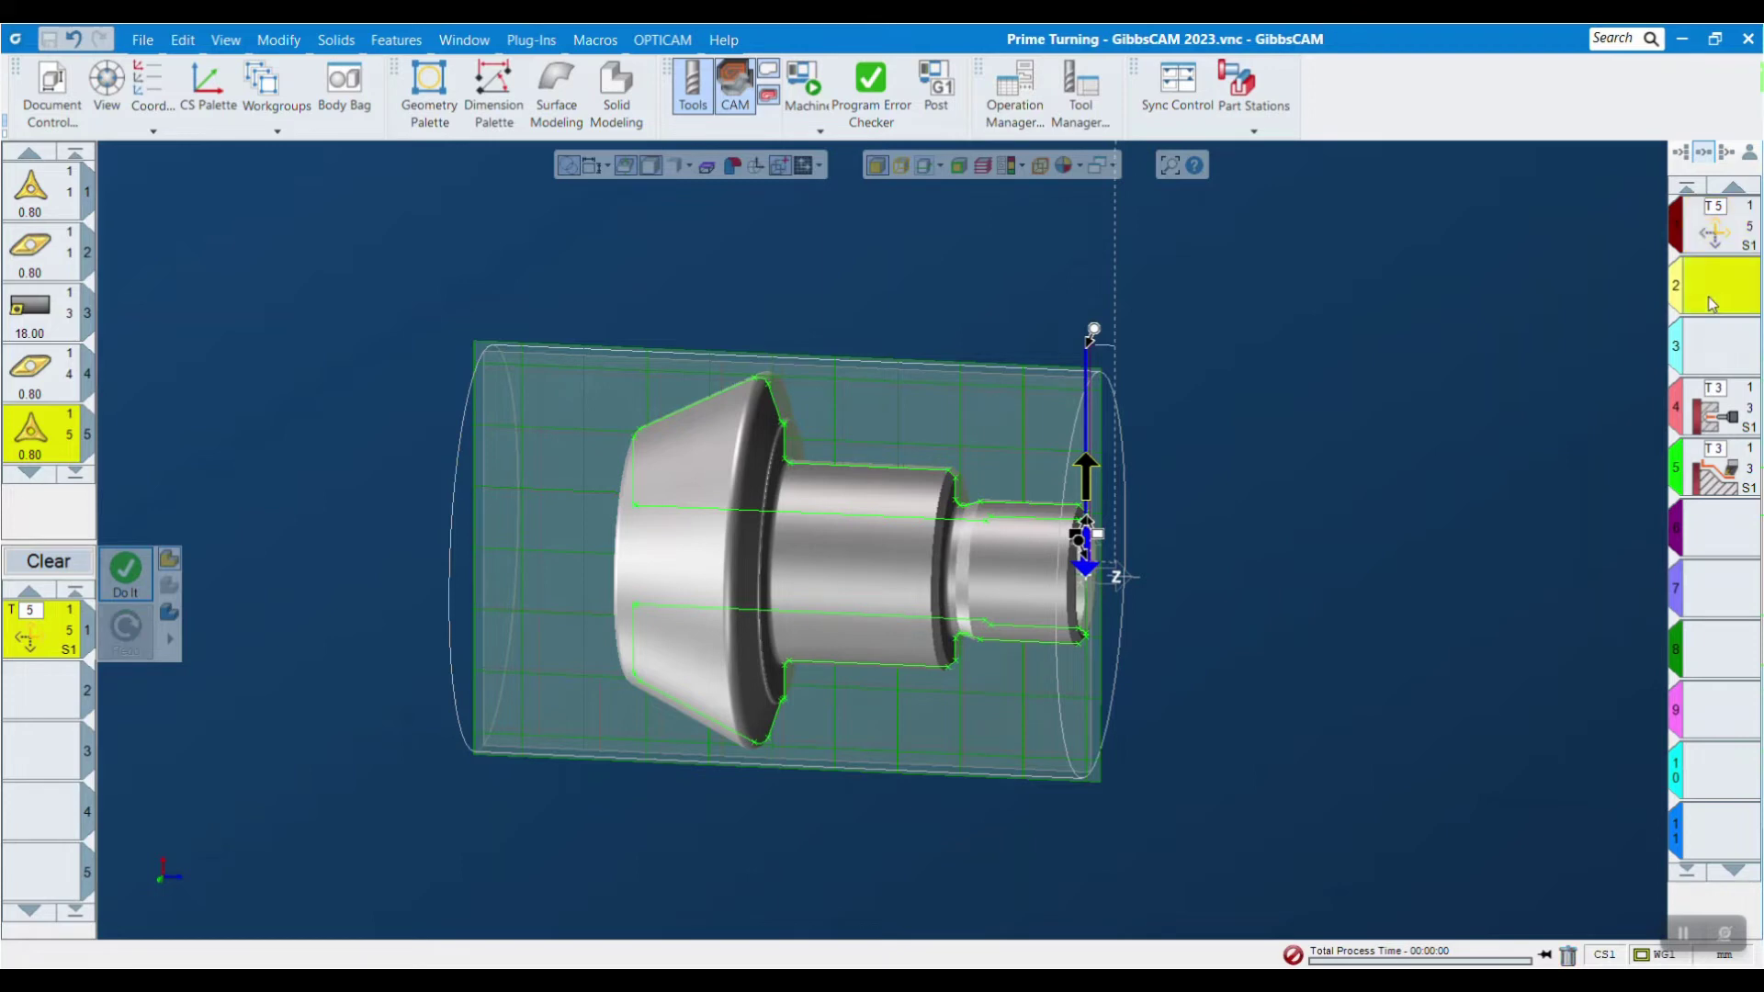
click(60, 569)
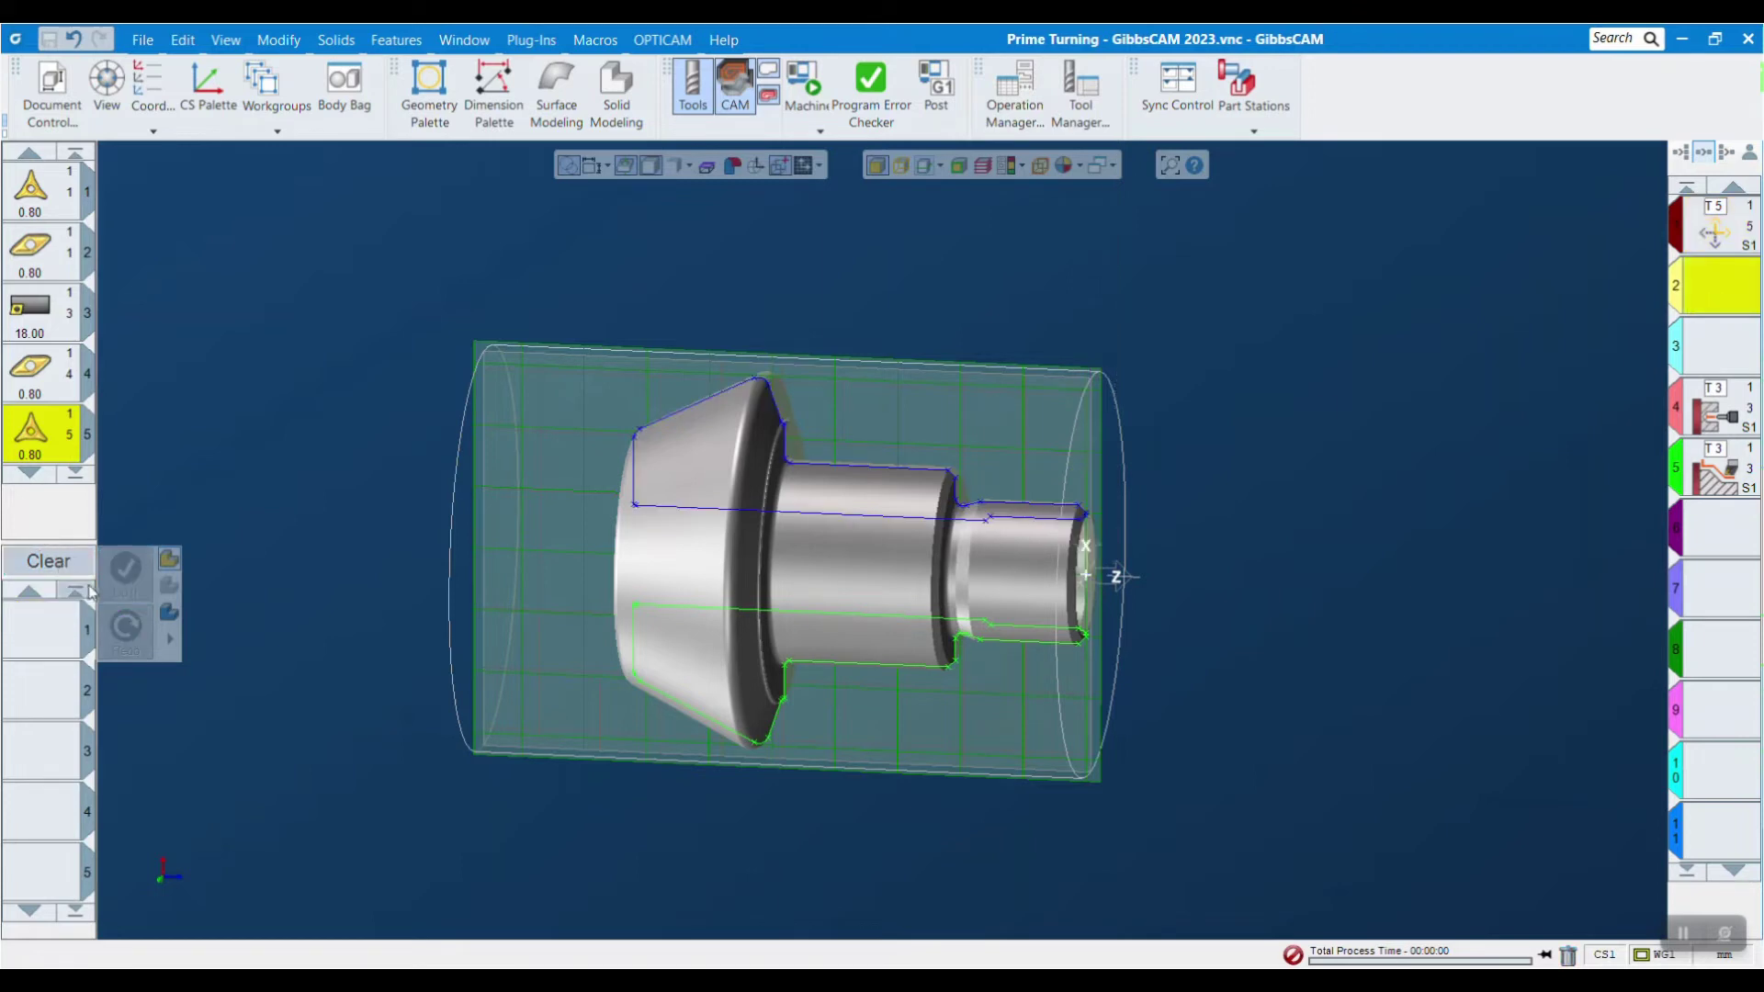
click(1180, 444)
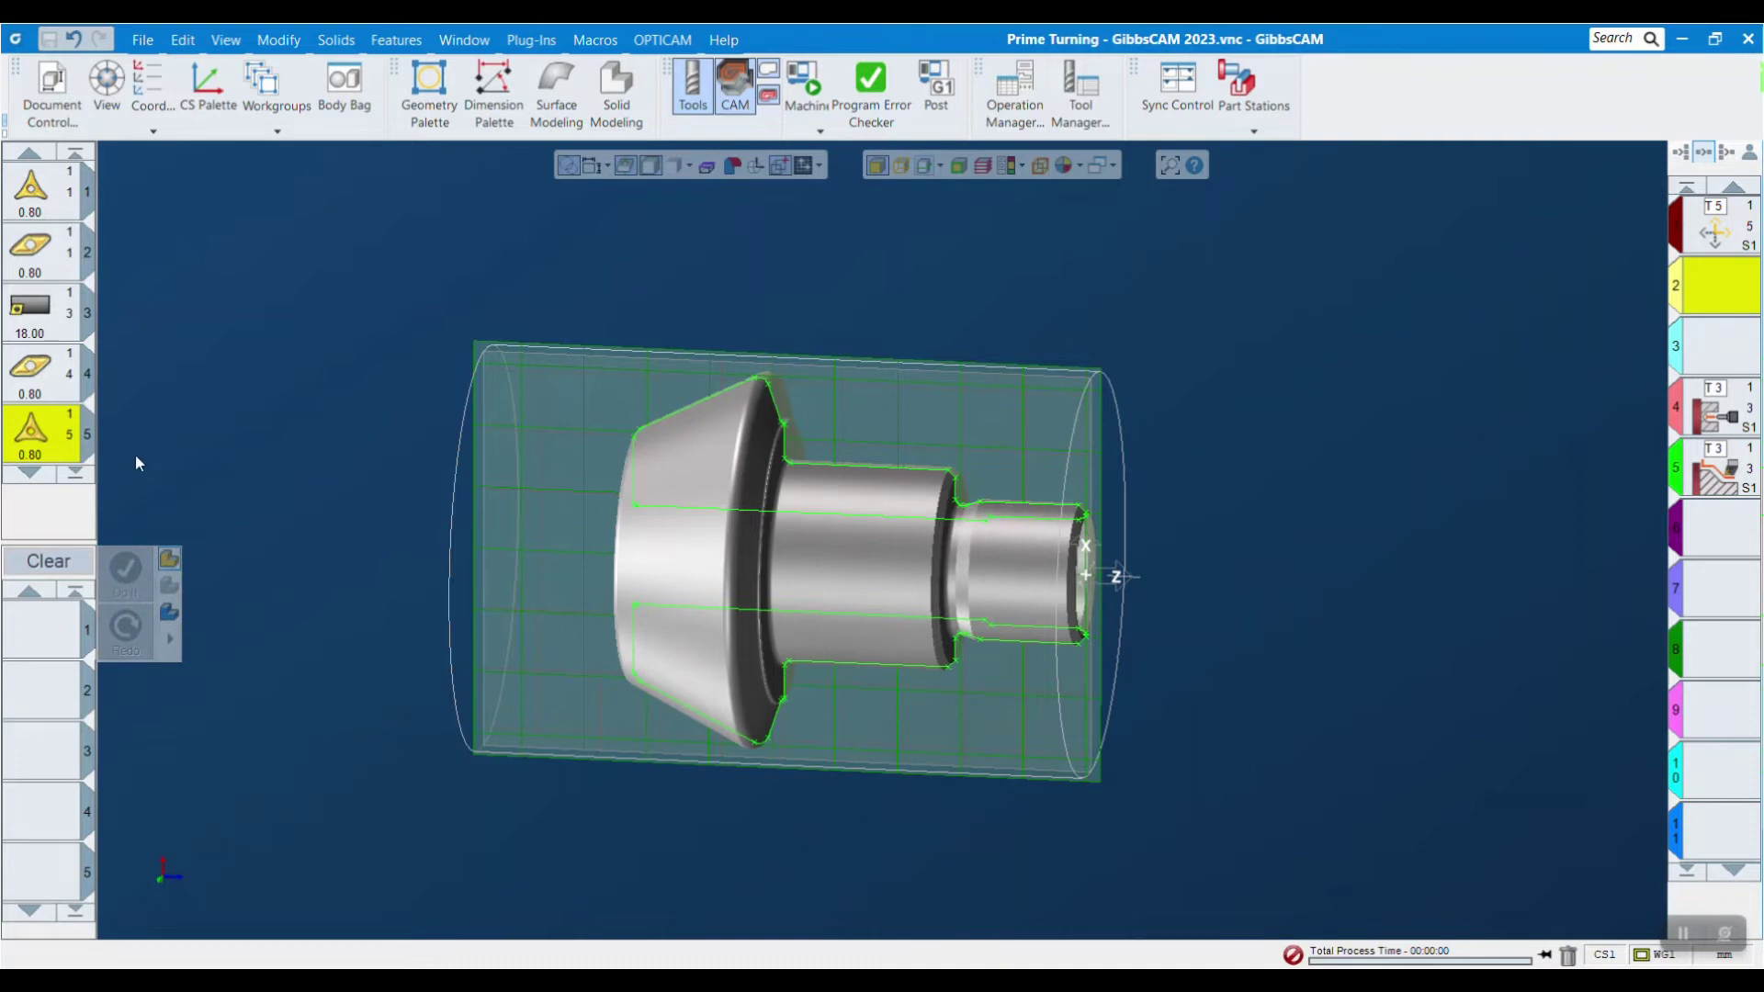
- Check the definition of the B-type insert tool 2 and add a PrimeTurning process that uses it
double_click(61, 269)
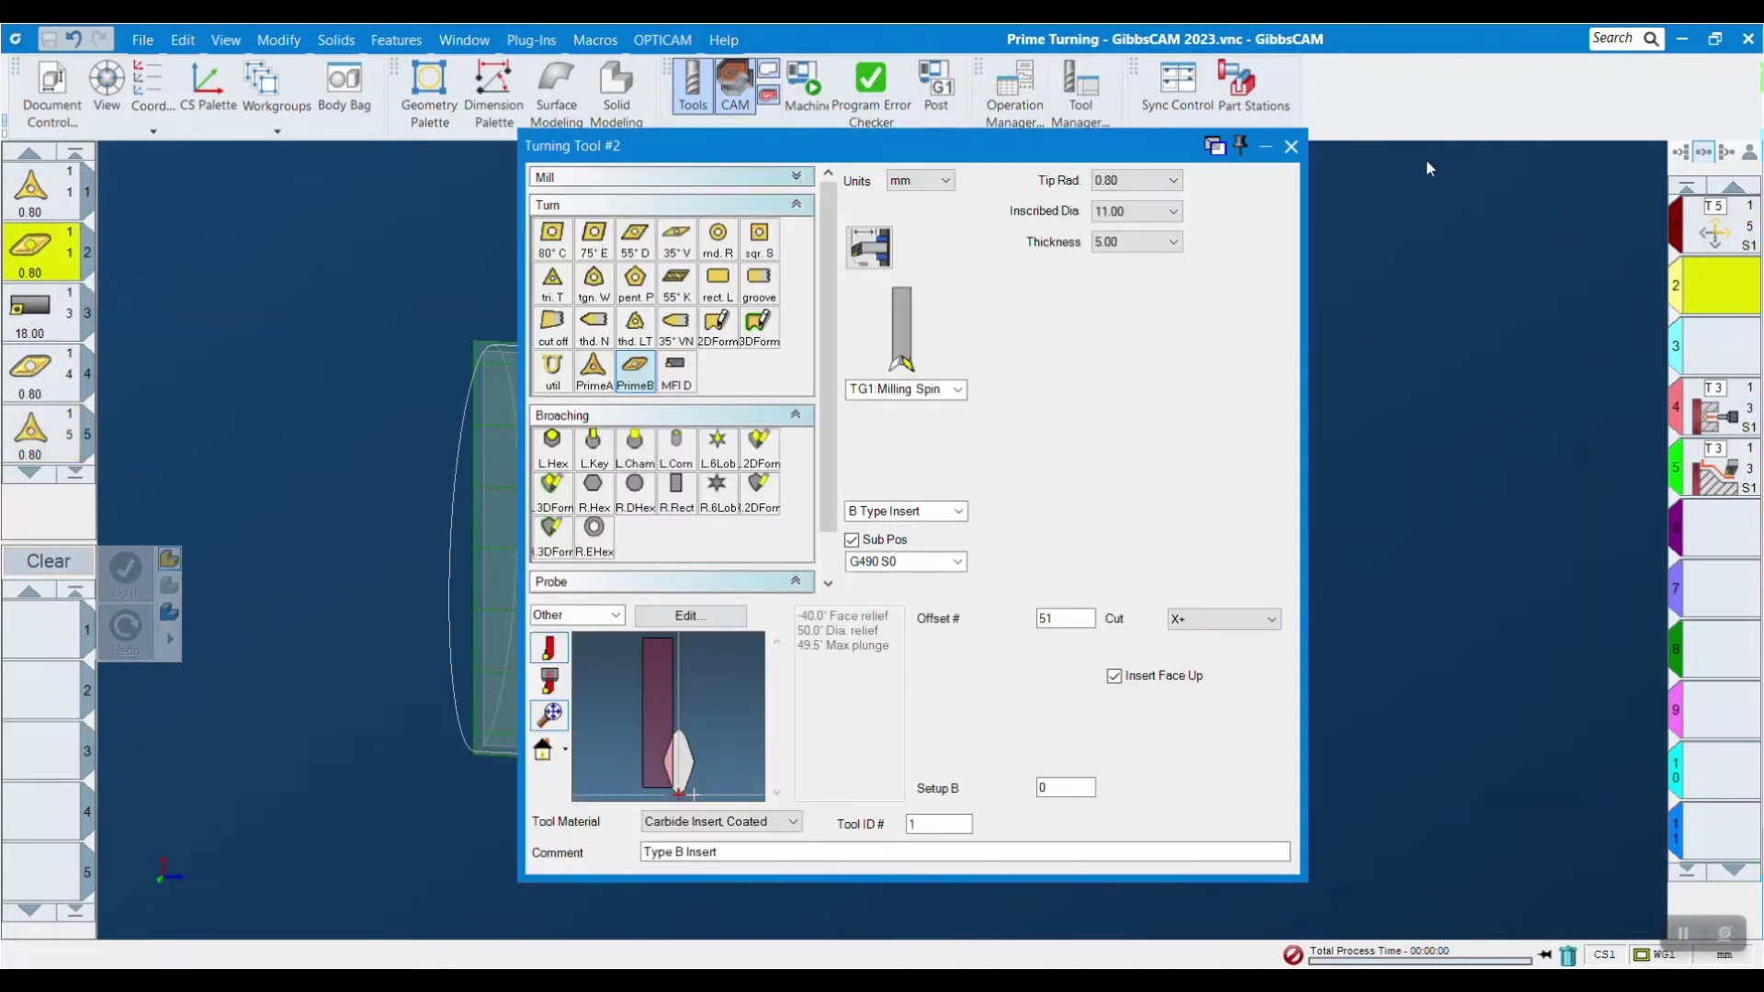
click(1291, 146)
drag(39, 261, 4, 643)
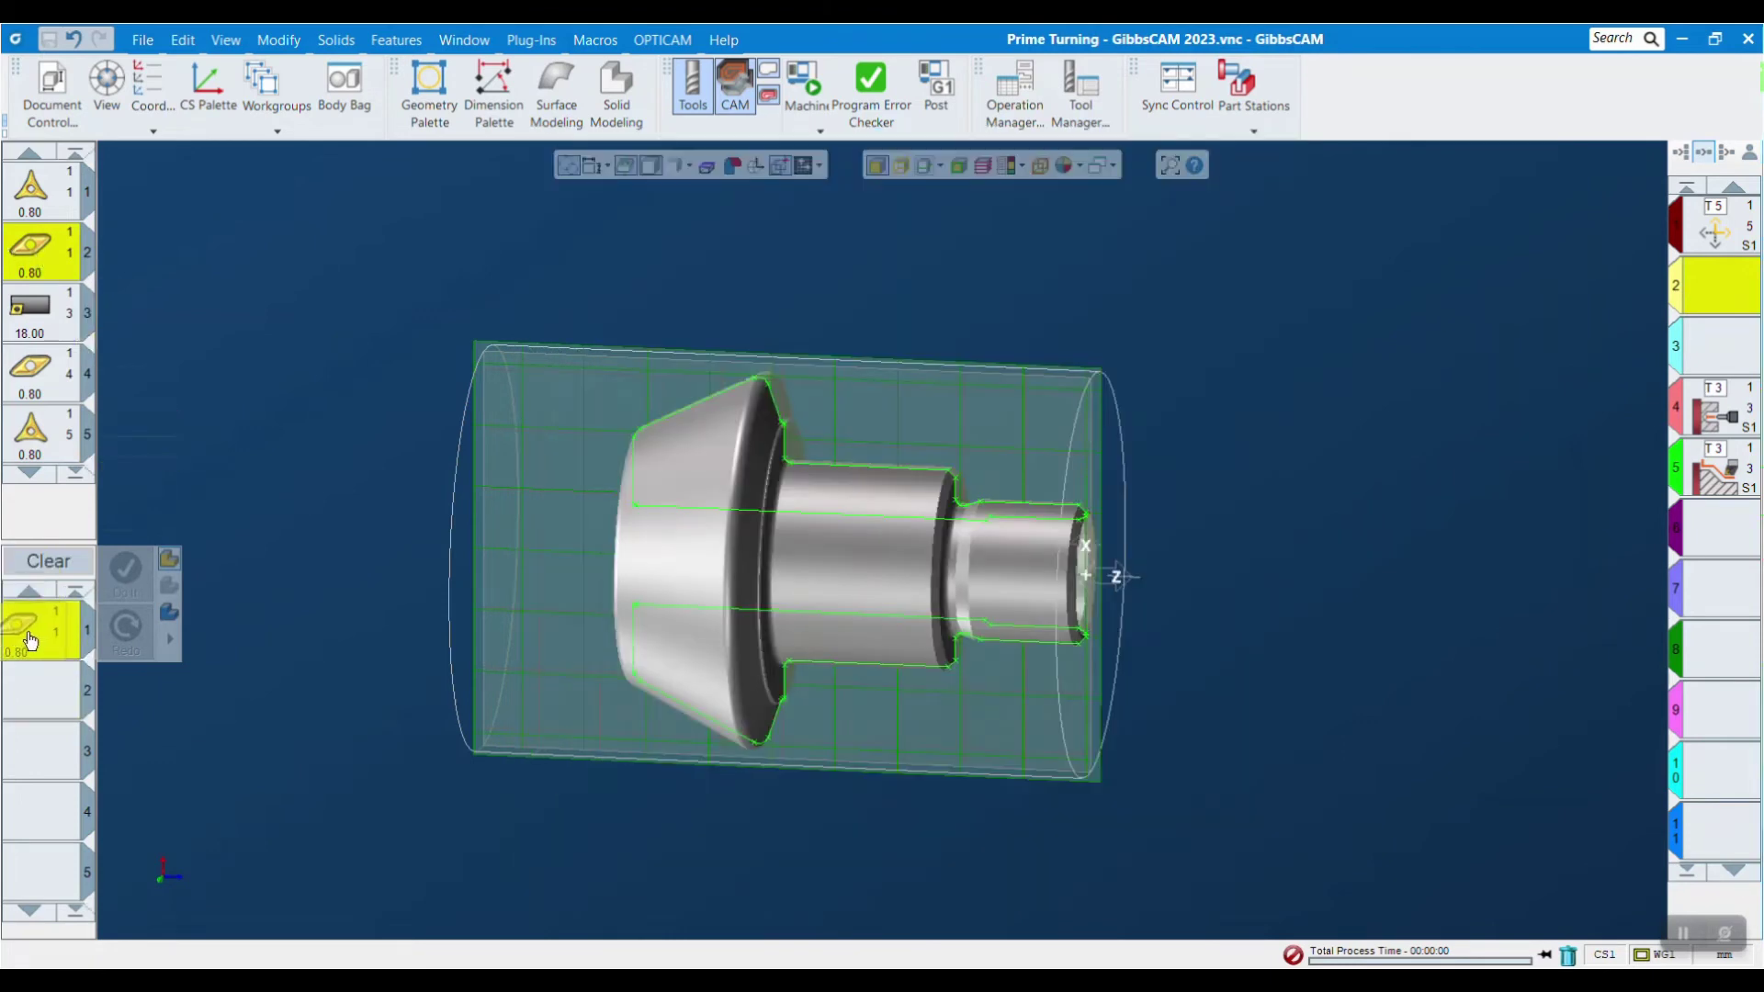
click(231, 609)
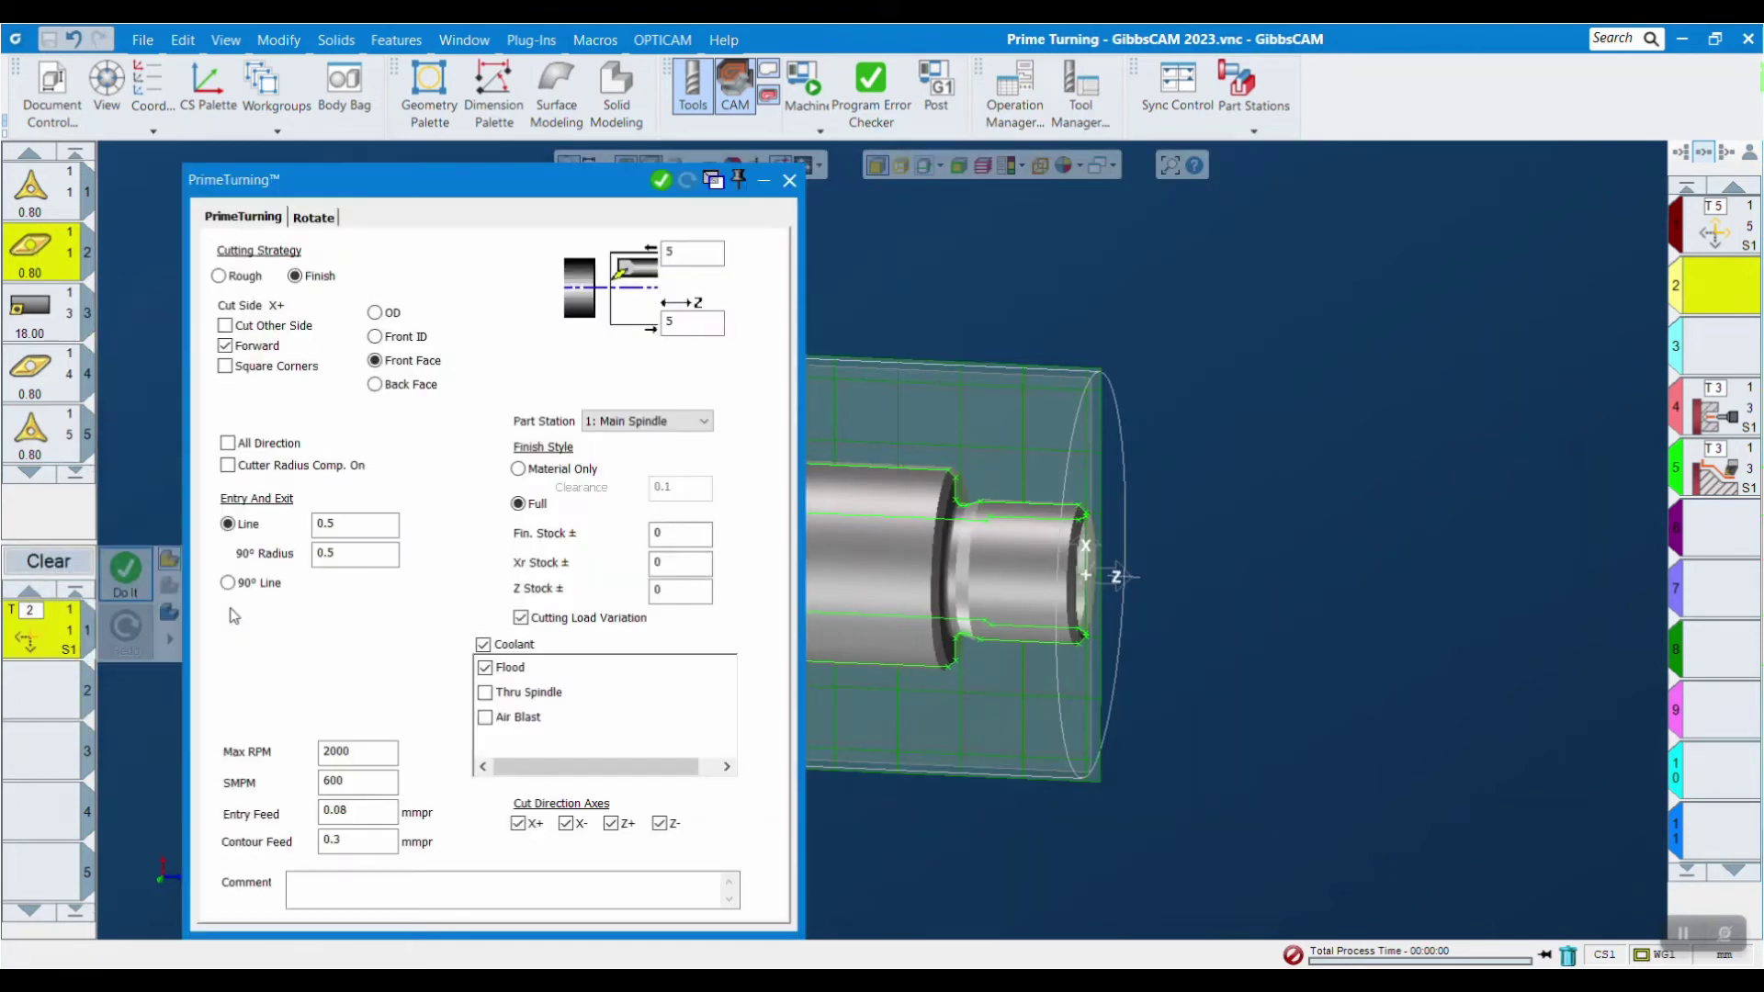
- Set the process to rough the OD with entry and exit clearance diameters of 90 mm
click(393, 313)
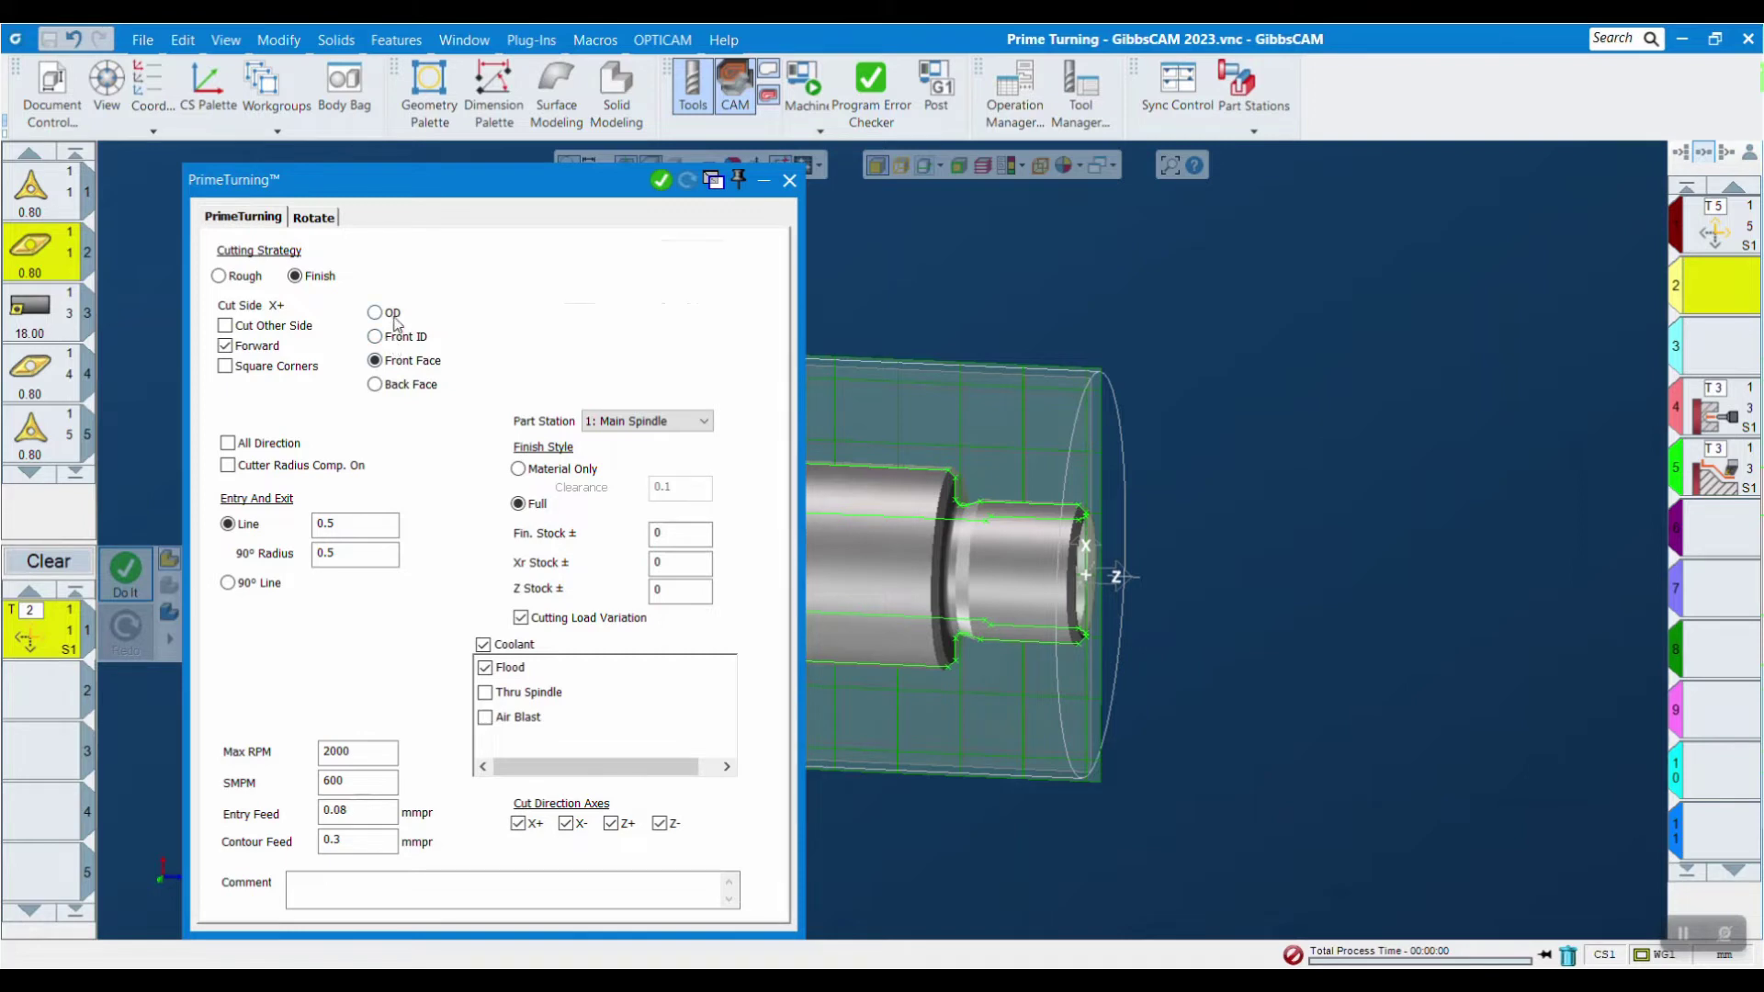
click(220, 276)
double_click(526, 251)
text(90)
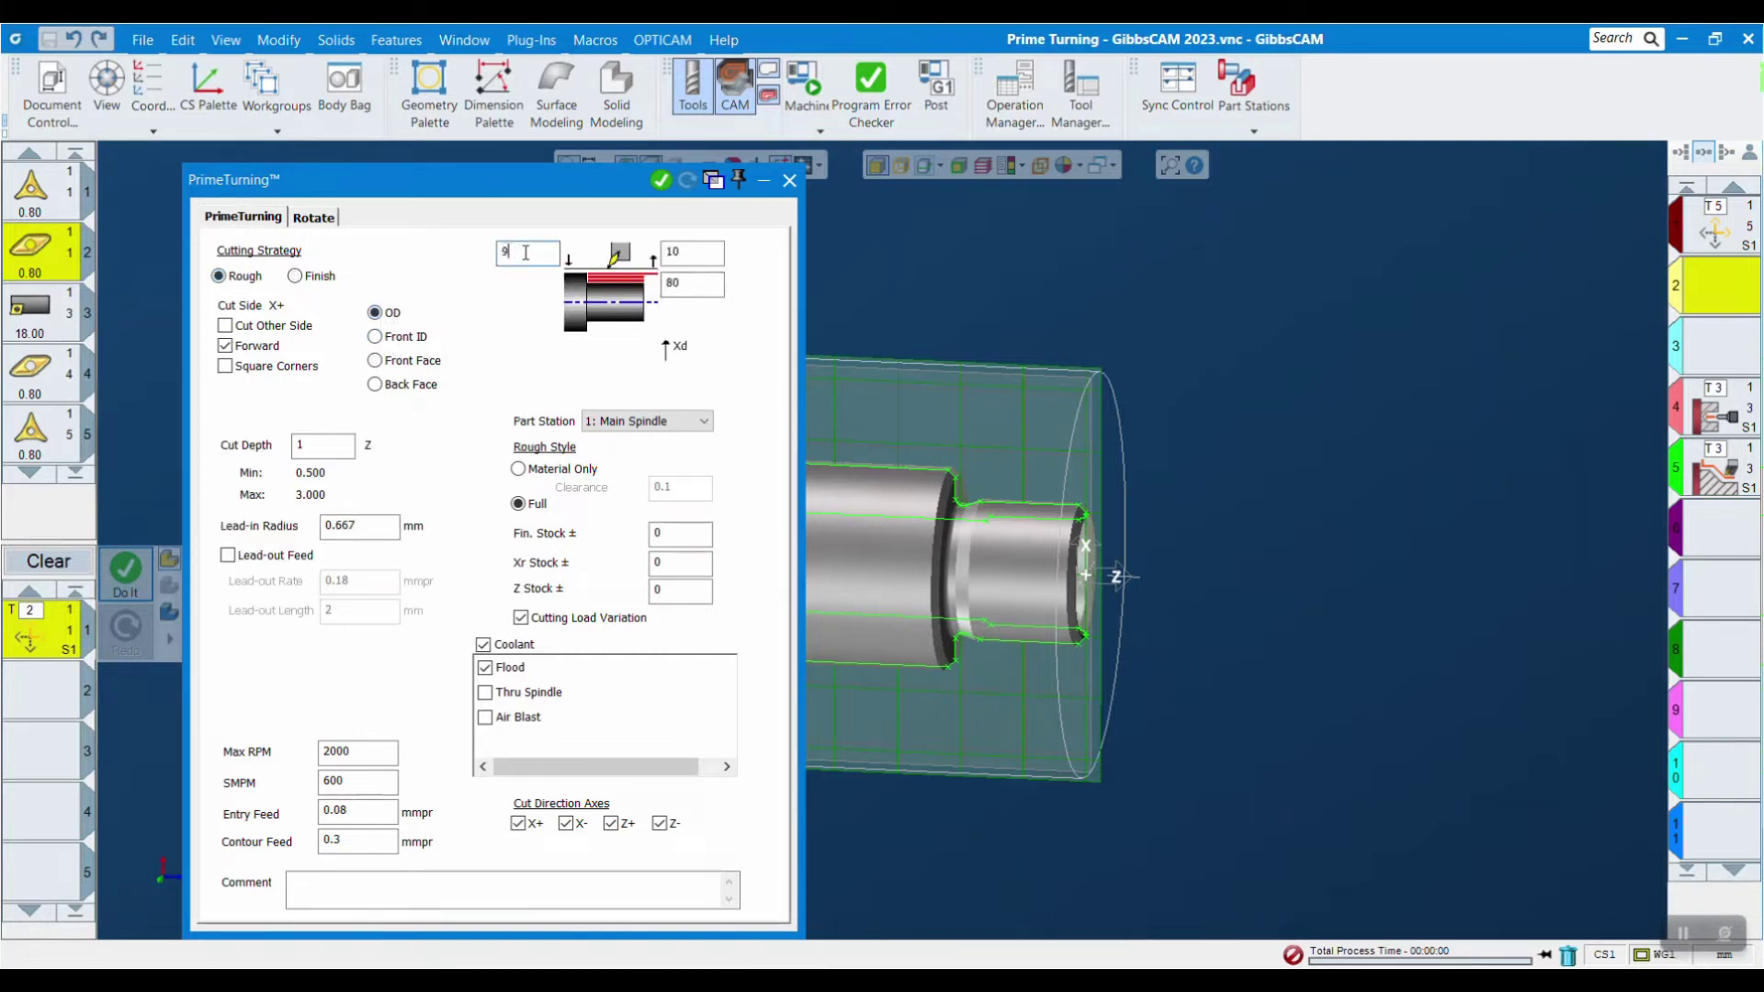
double_click(712, 250)
text(90)
click(295, 276)
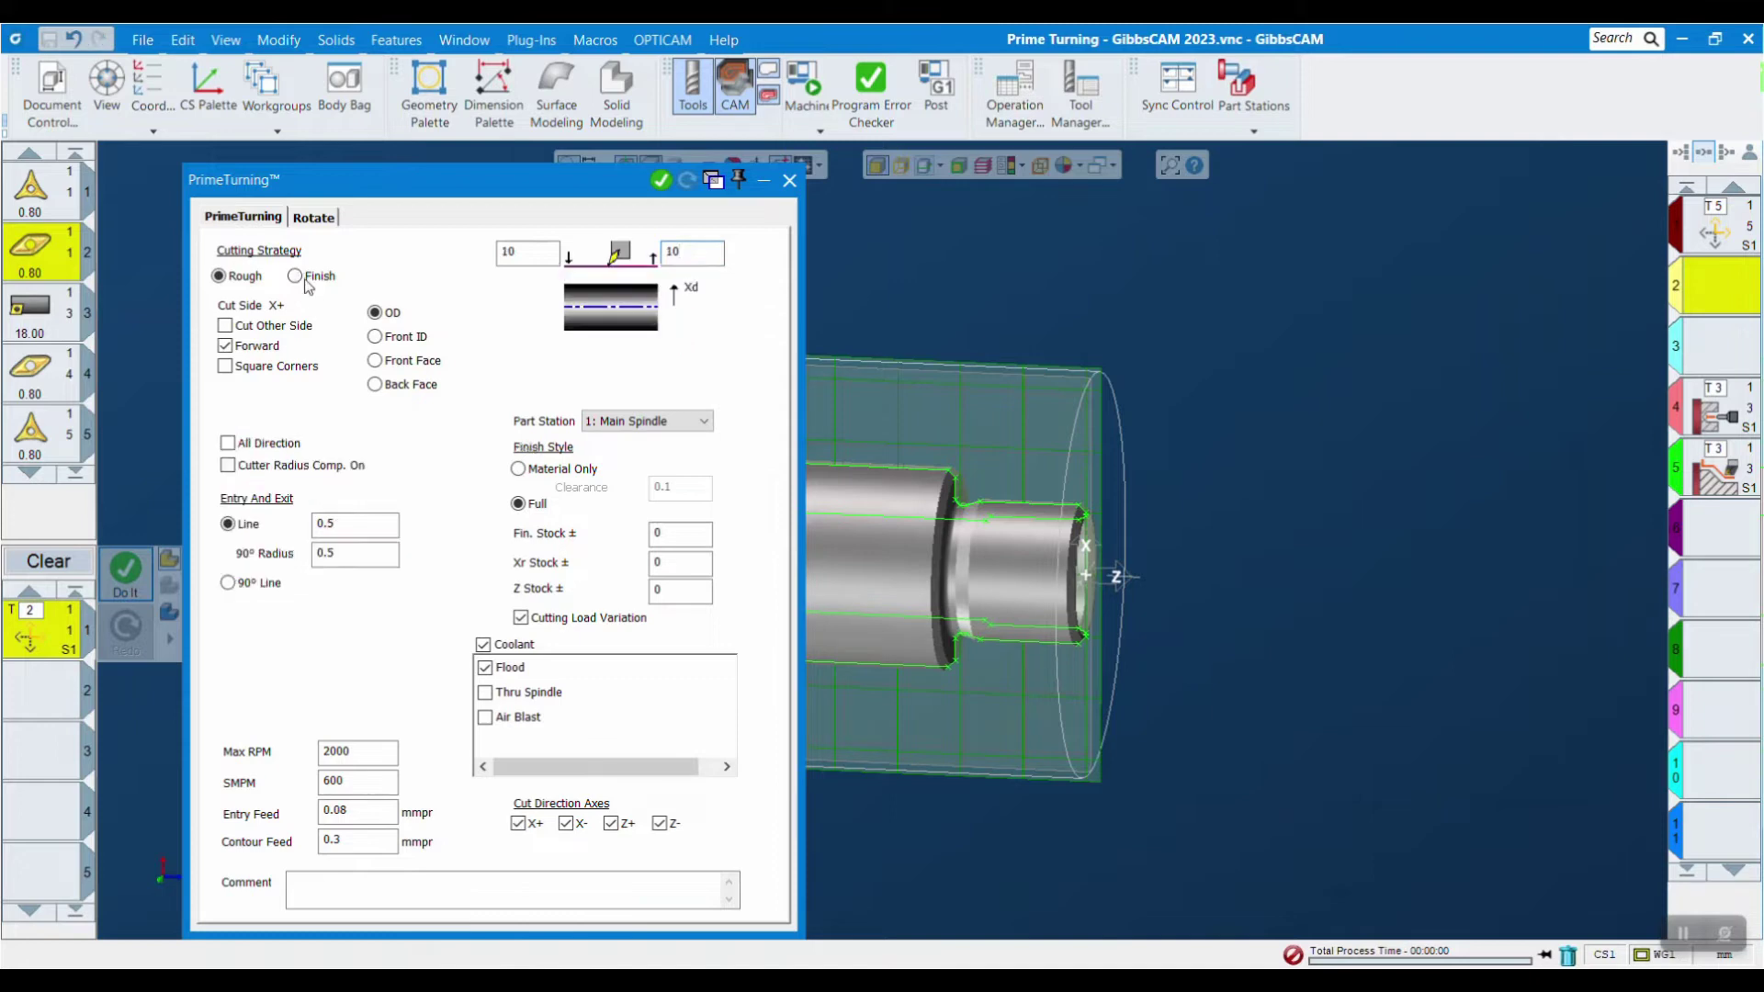
click(218, 275)
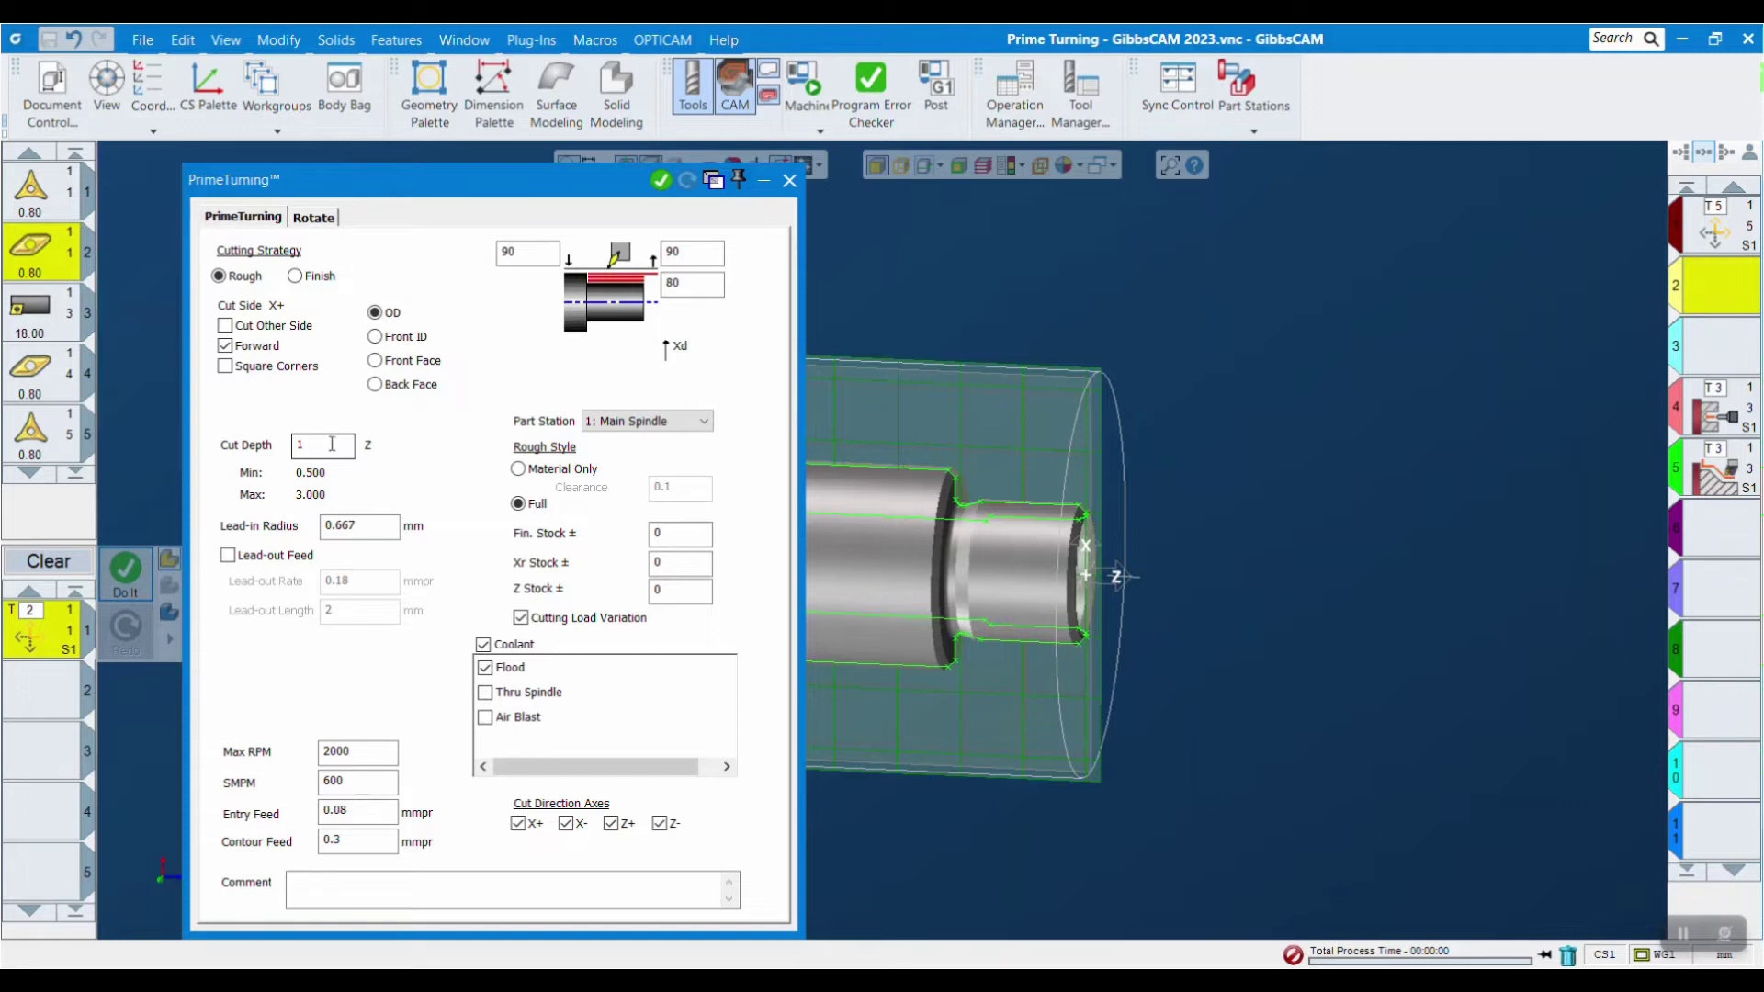
- Set the roughing cut depth to 2 mm, with 0.5 mm Xr stock and 0.2 mm Z stock, keeping Max RPM at 2000
double_click(327, 441)
text(2)
click(662, 564)
text(.5)
key(Tab)
click(668, 598)
text(.2)
click(367, 781)
click(381, 758)
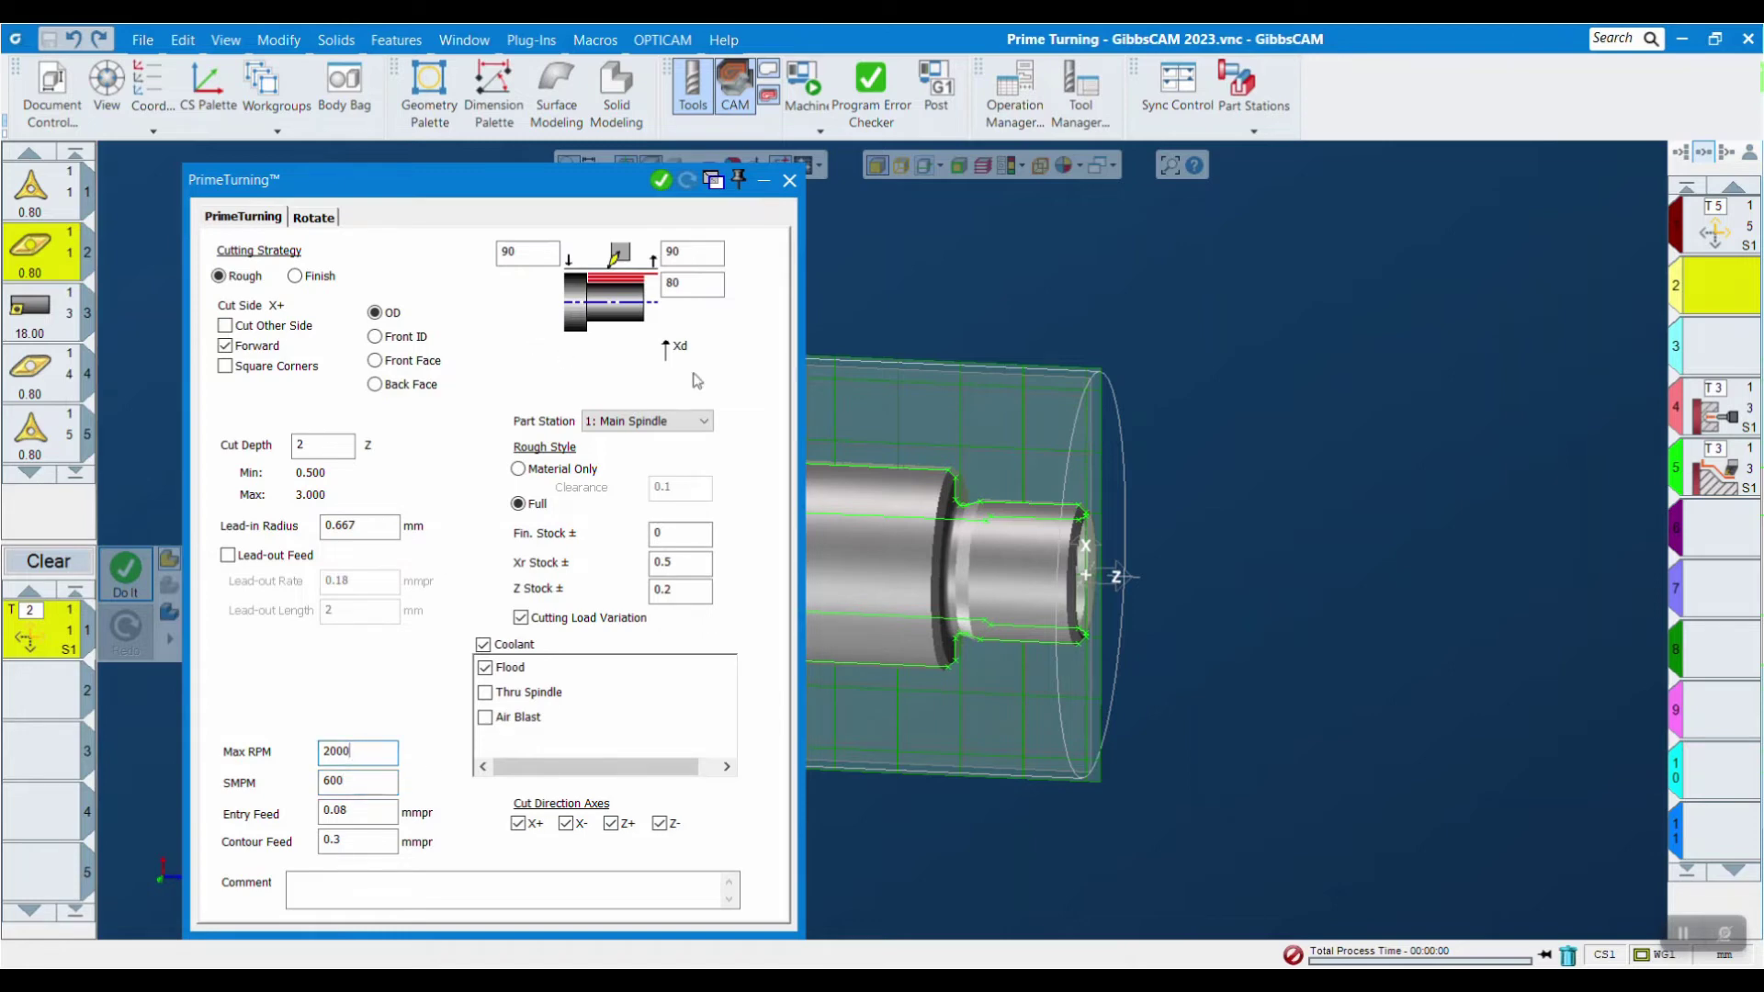
click(789, 180)
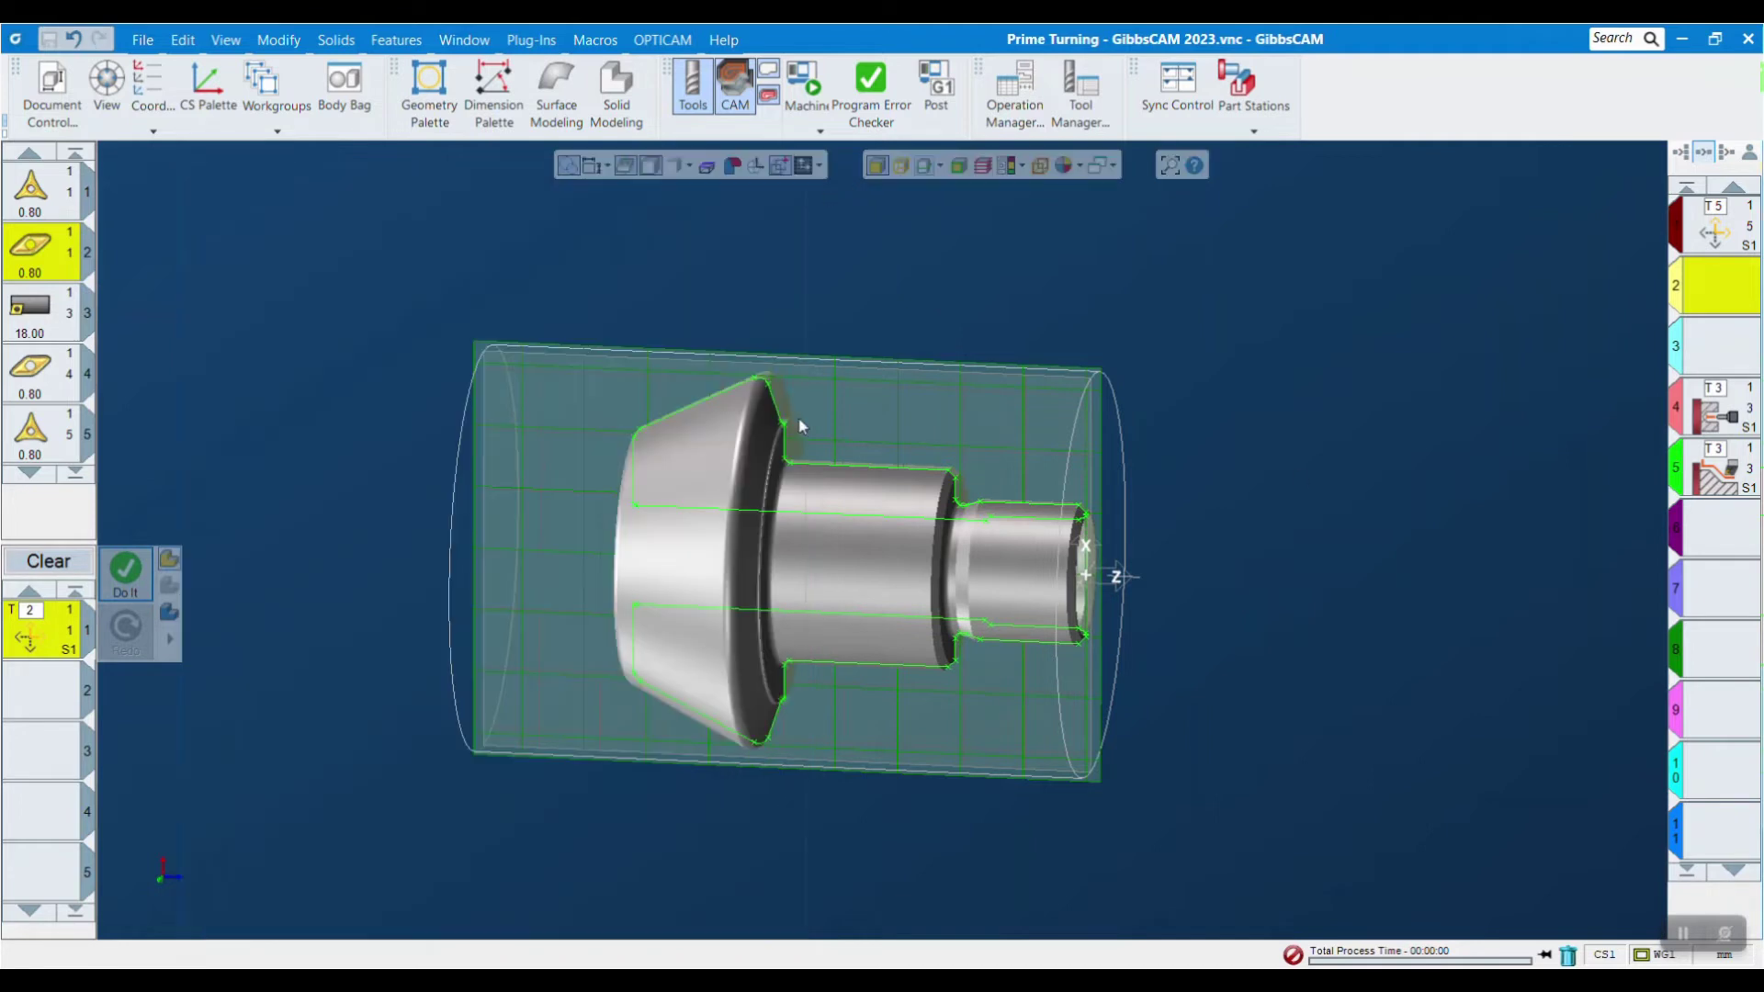
- Mark the outer profile from the large cone's crest to the front chamfer as the roughing contour and generate its toolpath
click(758, 382)
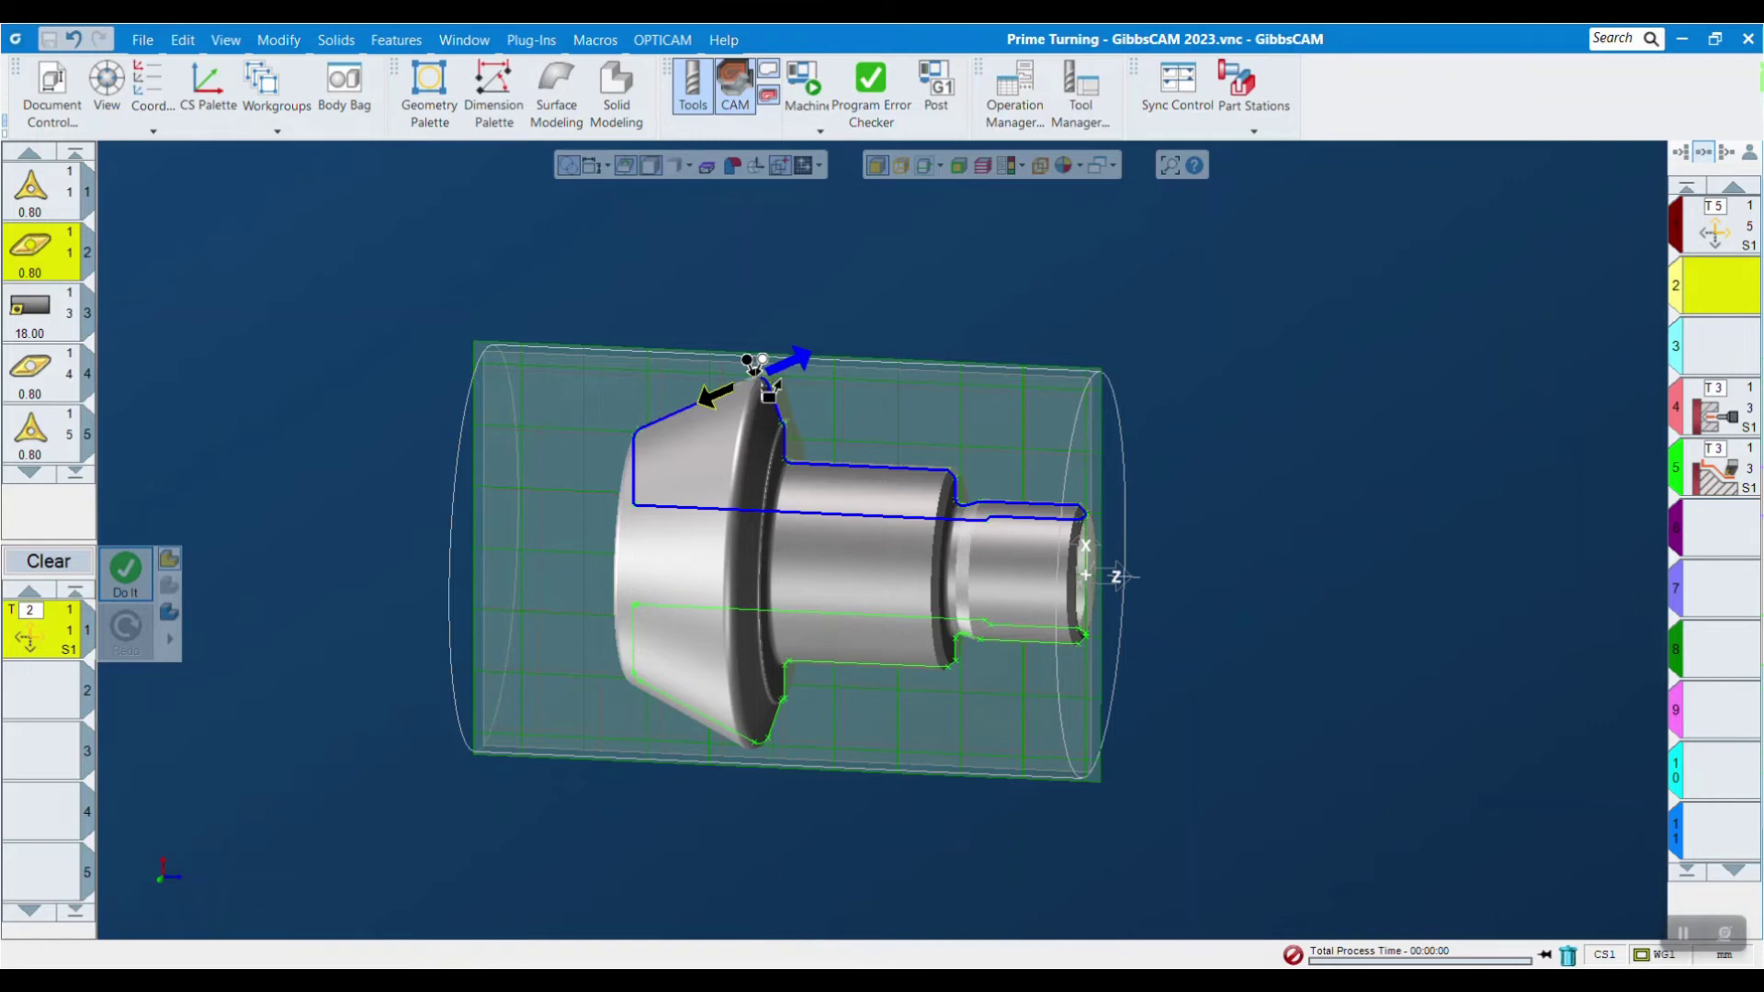
click(1079, 512)
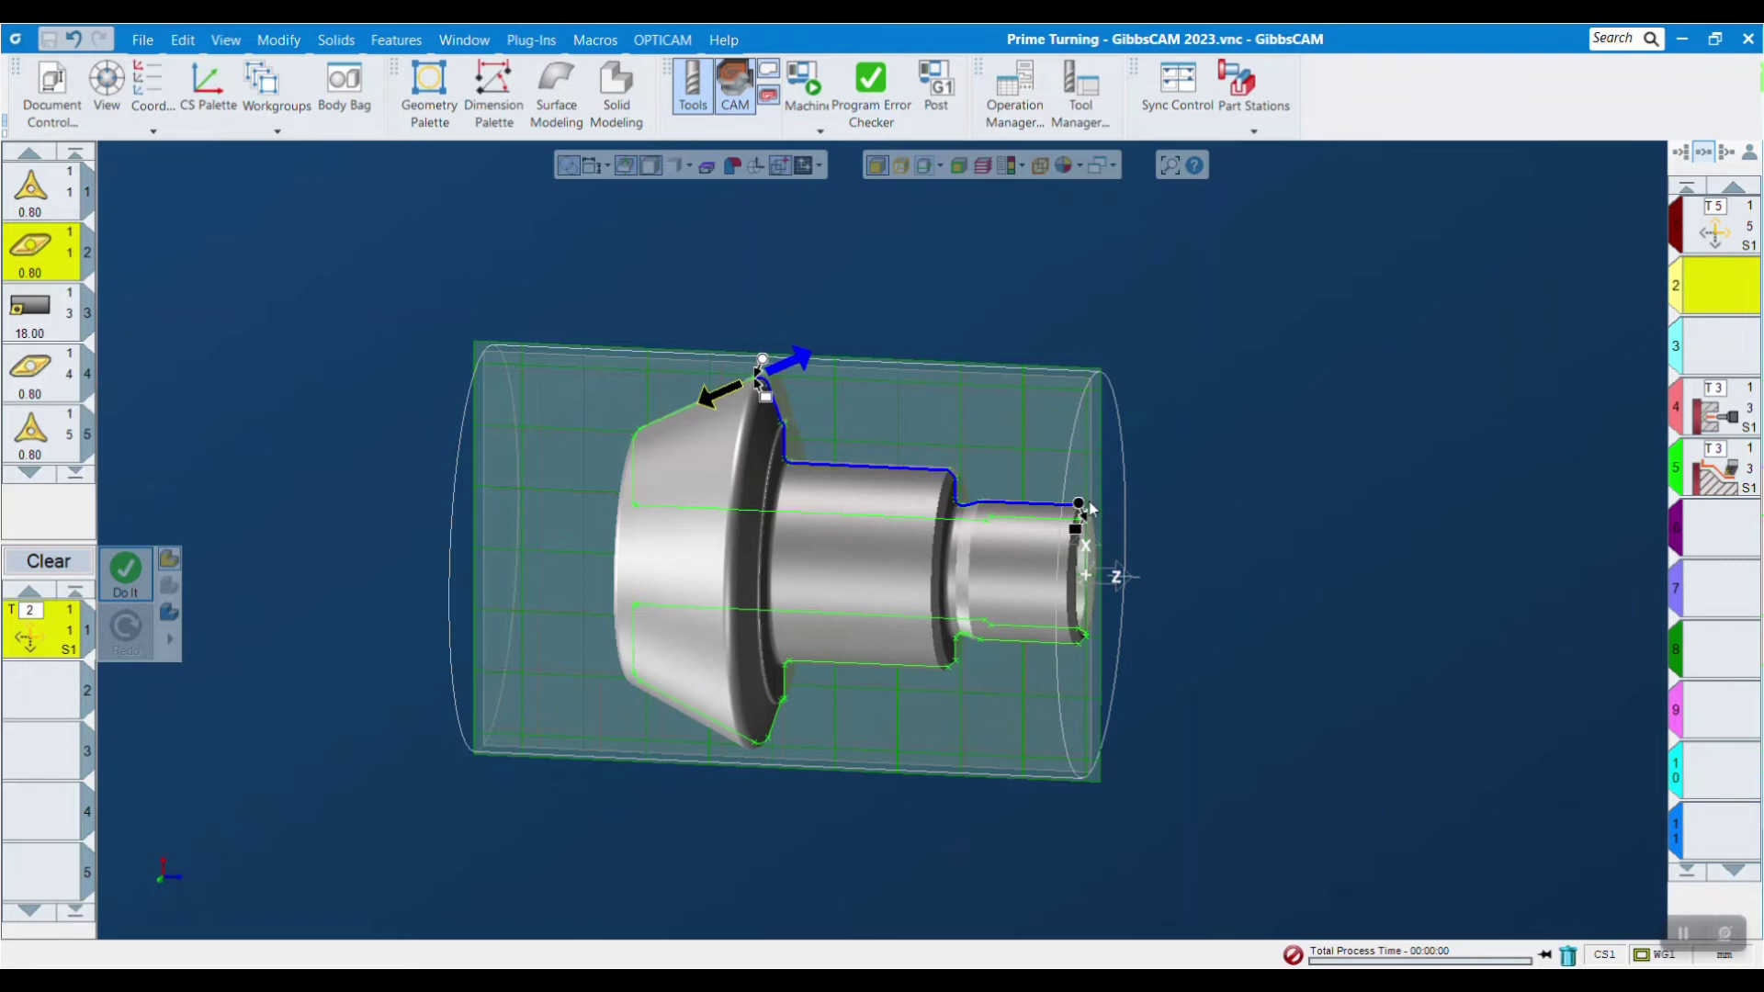
scroll(1080, 518, up, 2)
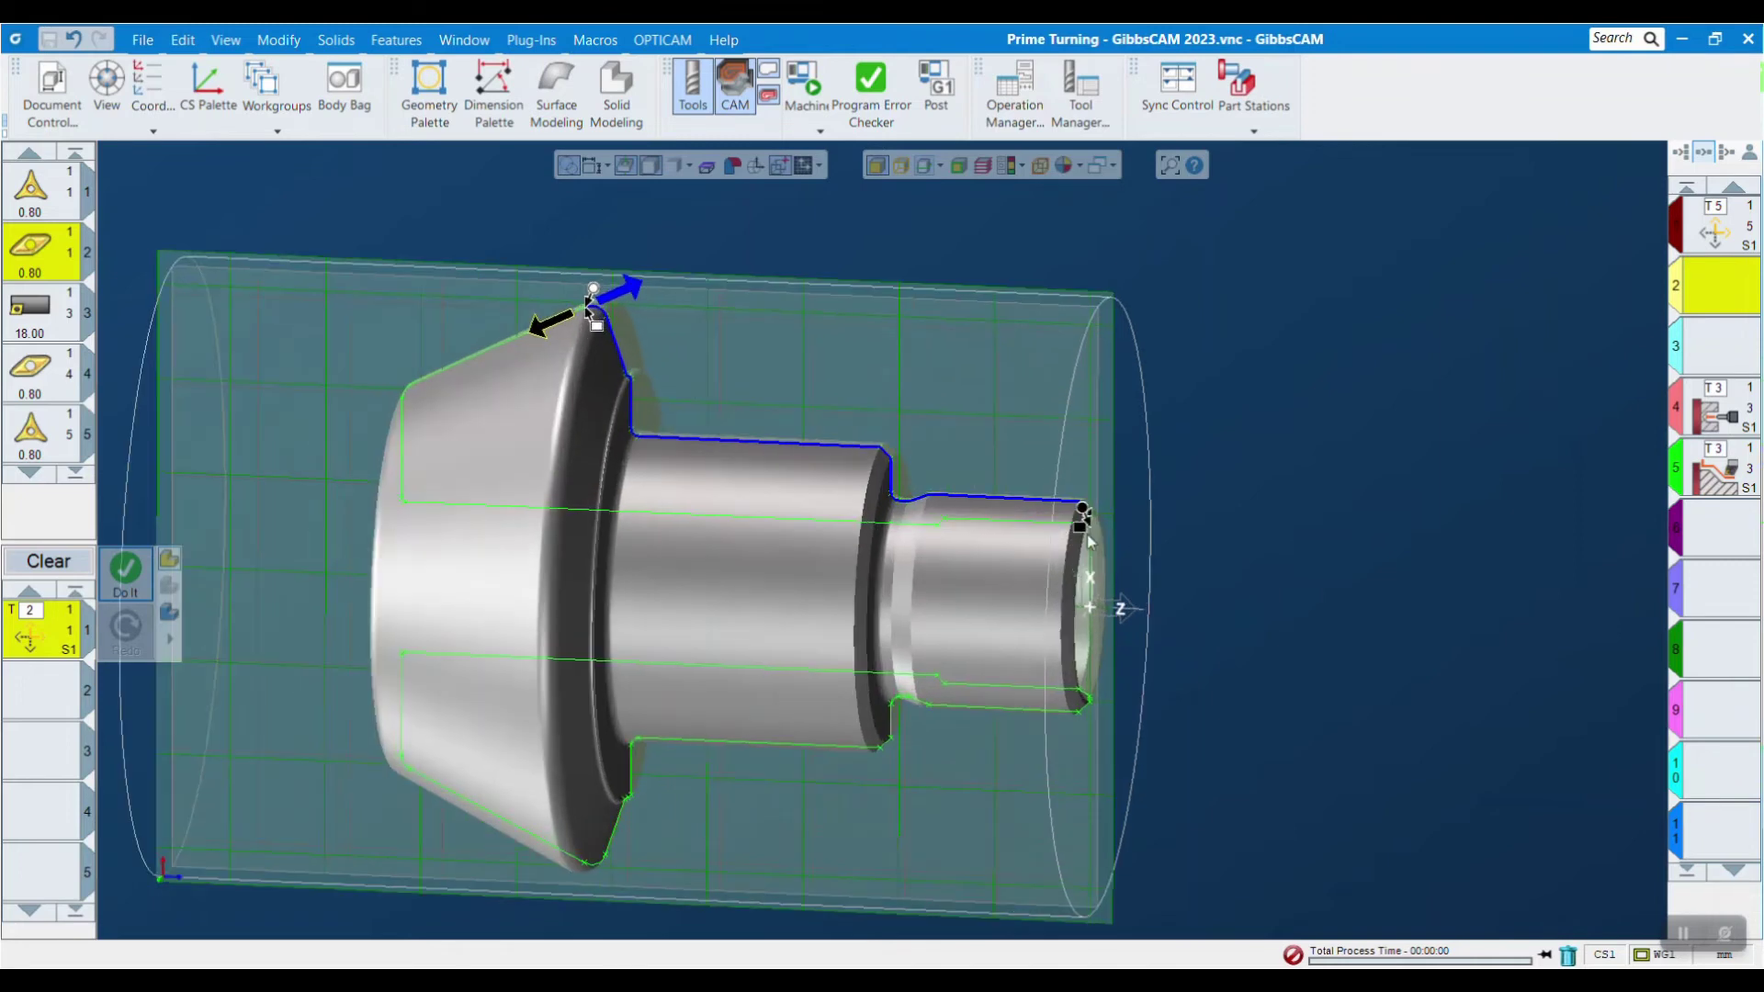
right_click(594, 305)
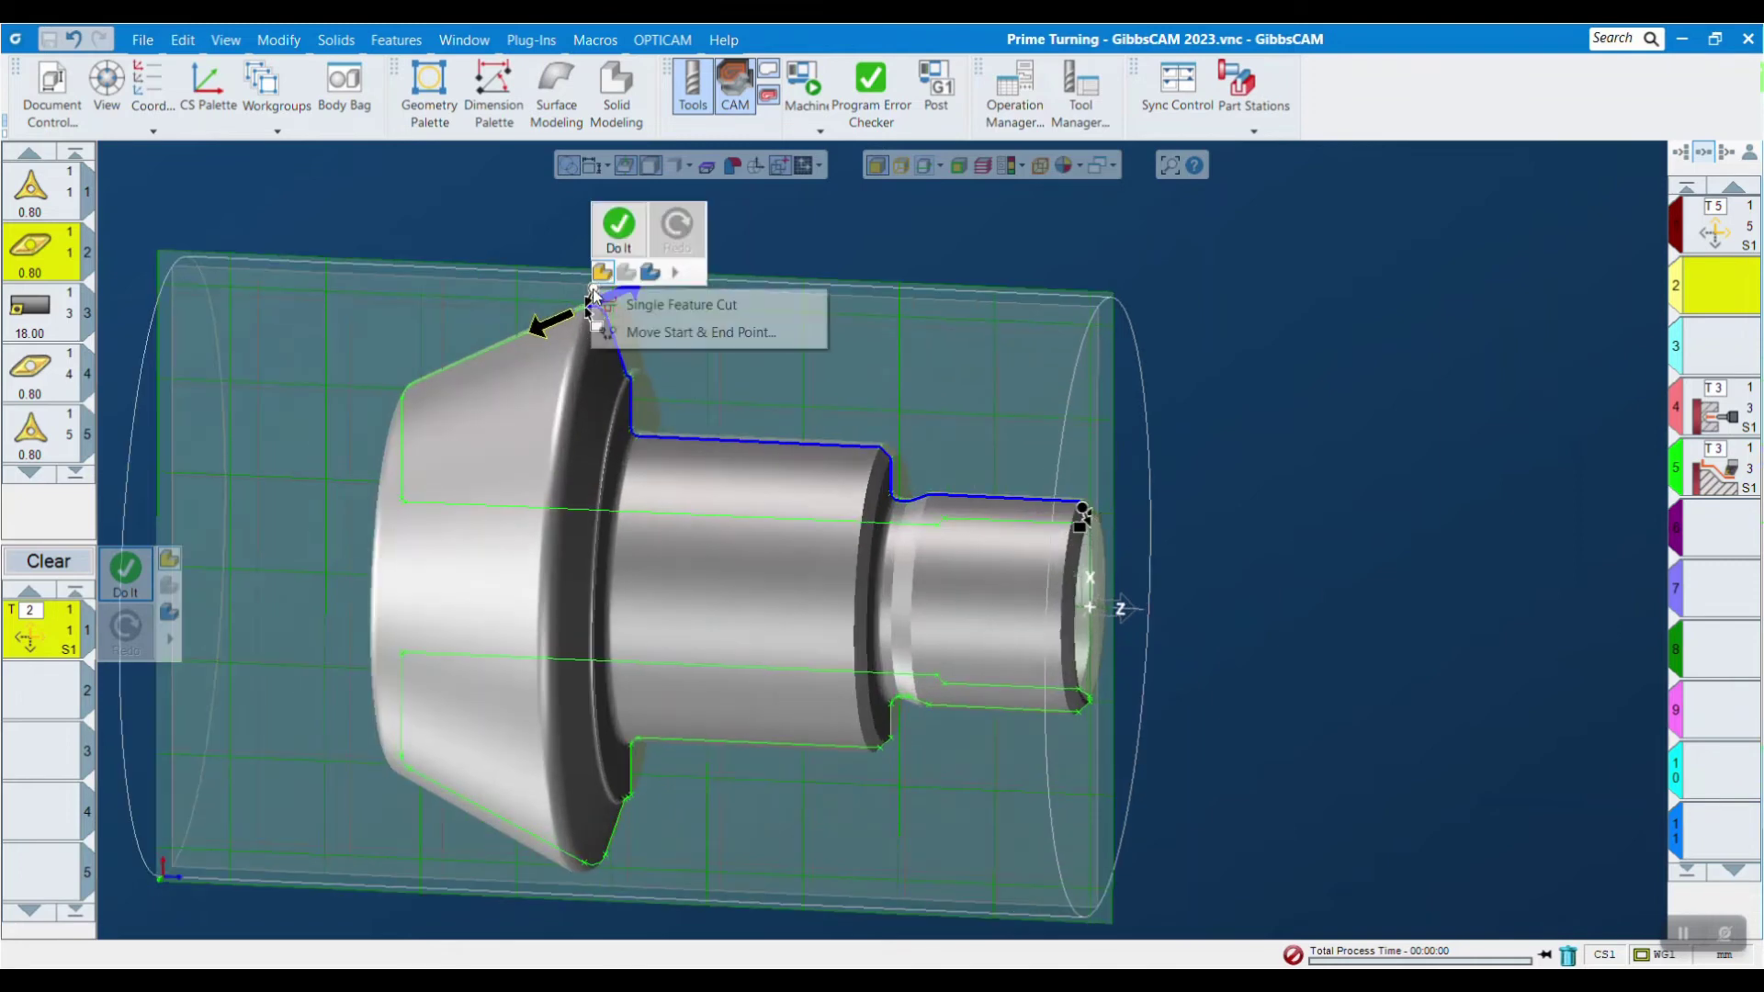
click(705, 332)
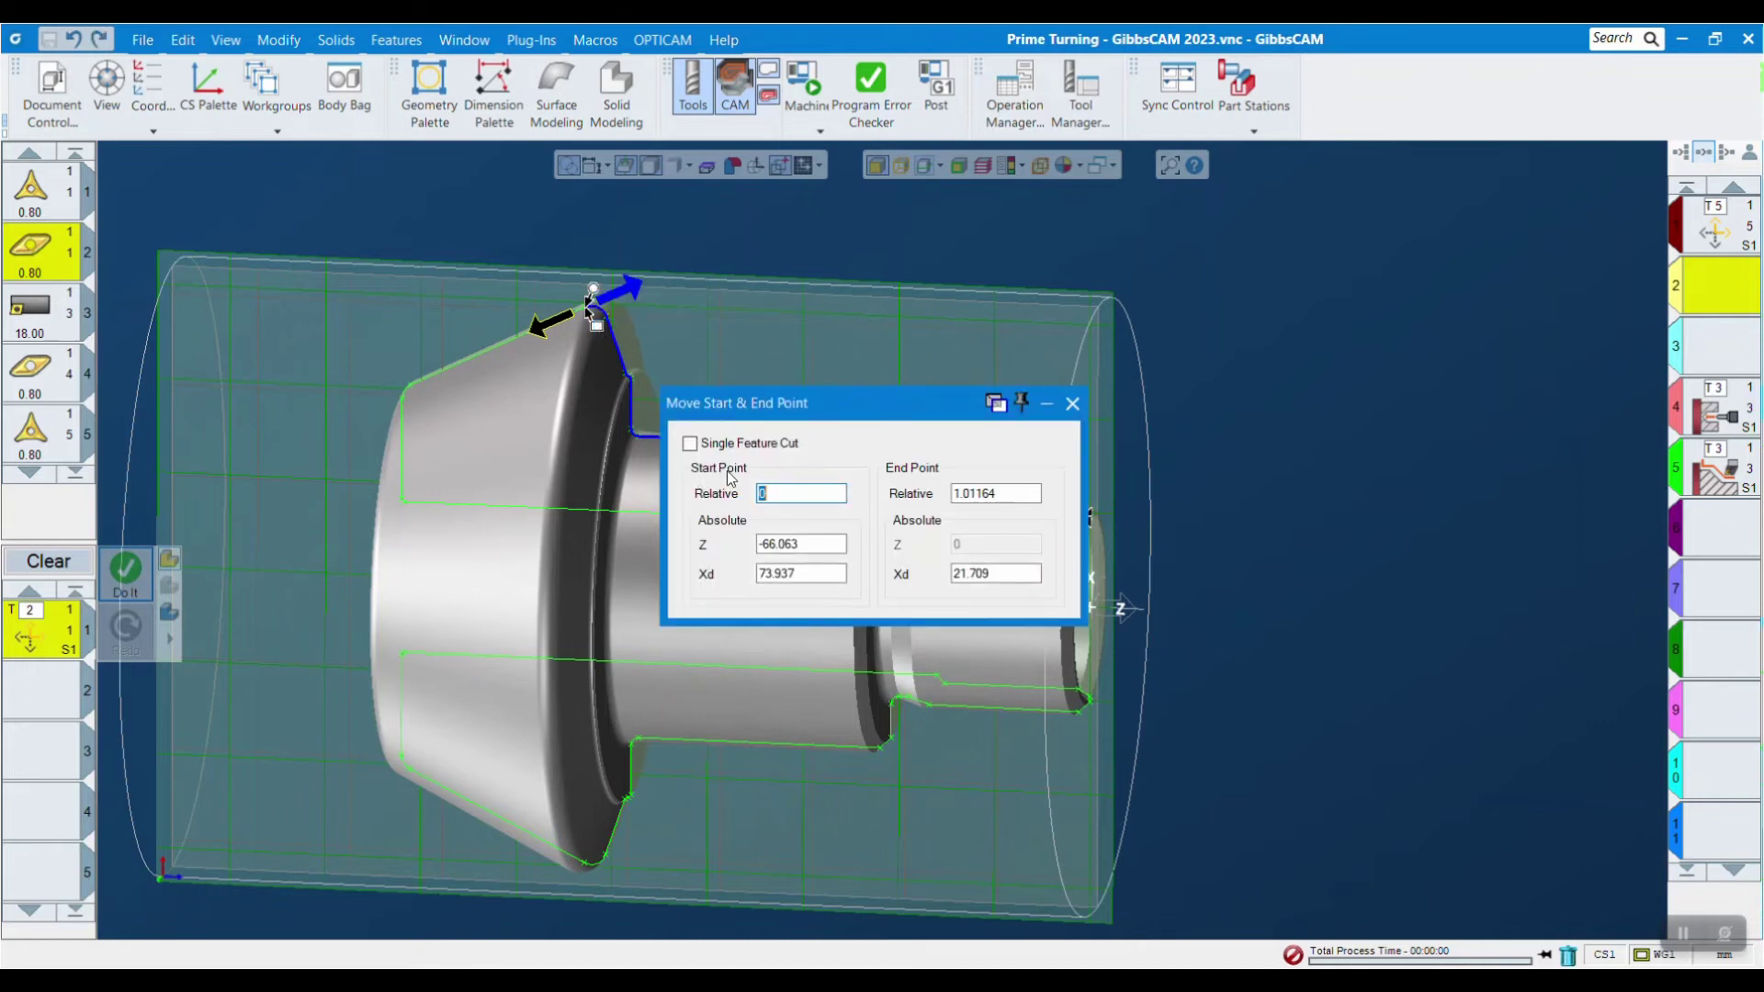
click(780, 493)
click(1018, 497)
click(1071, 403)
click(135, 577)
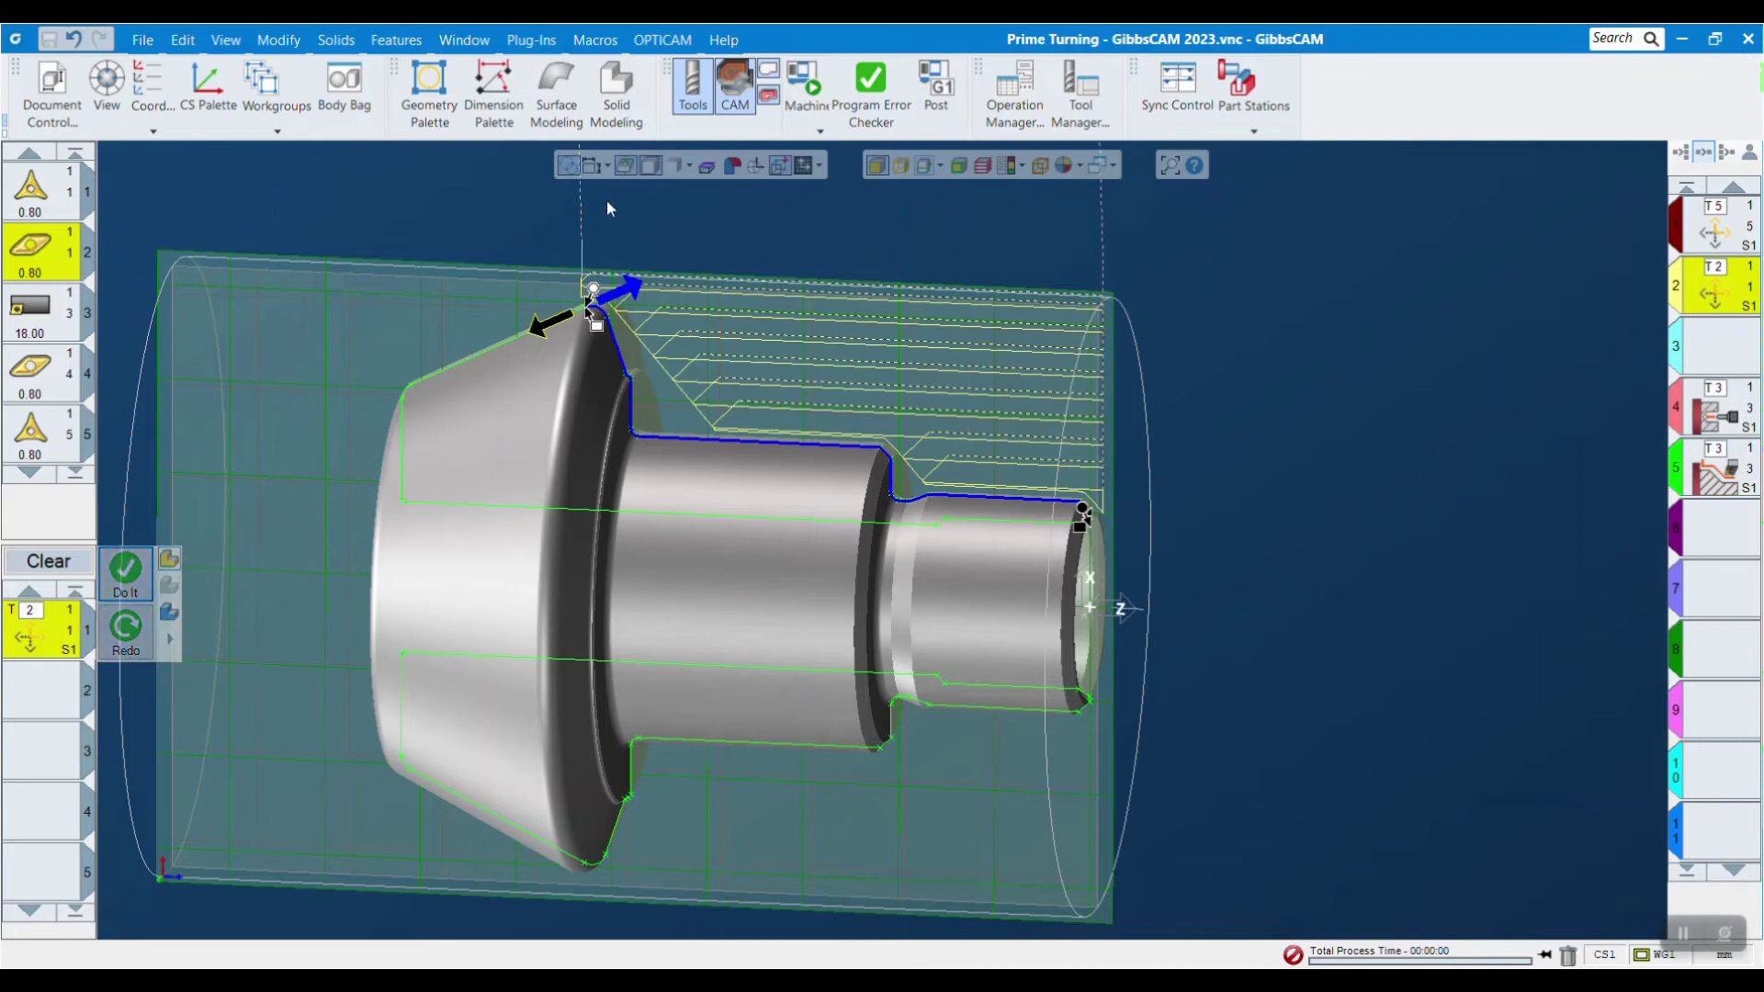
scroll(608, 200, up, 2)
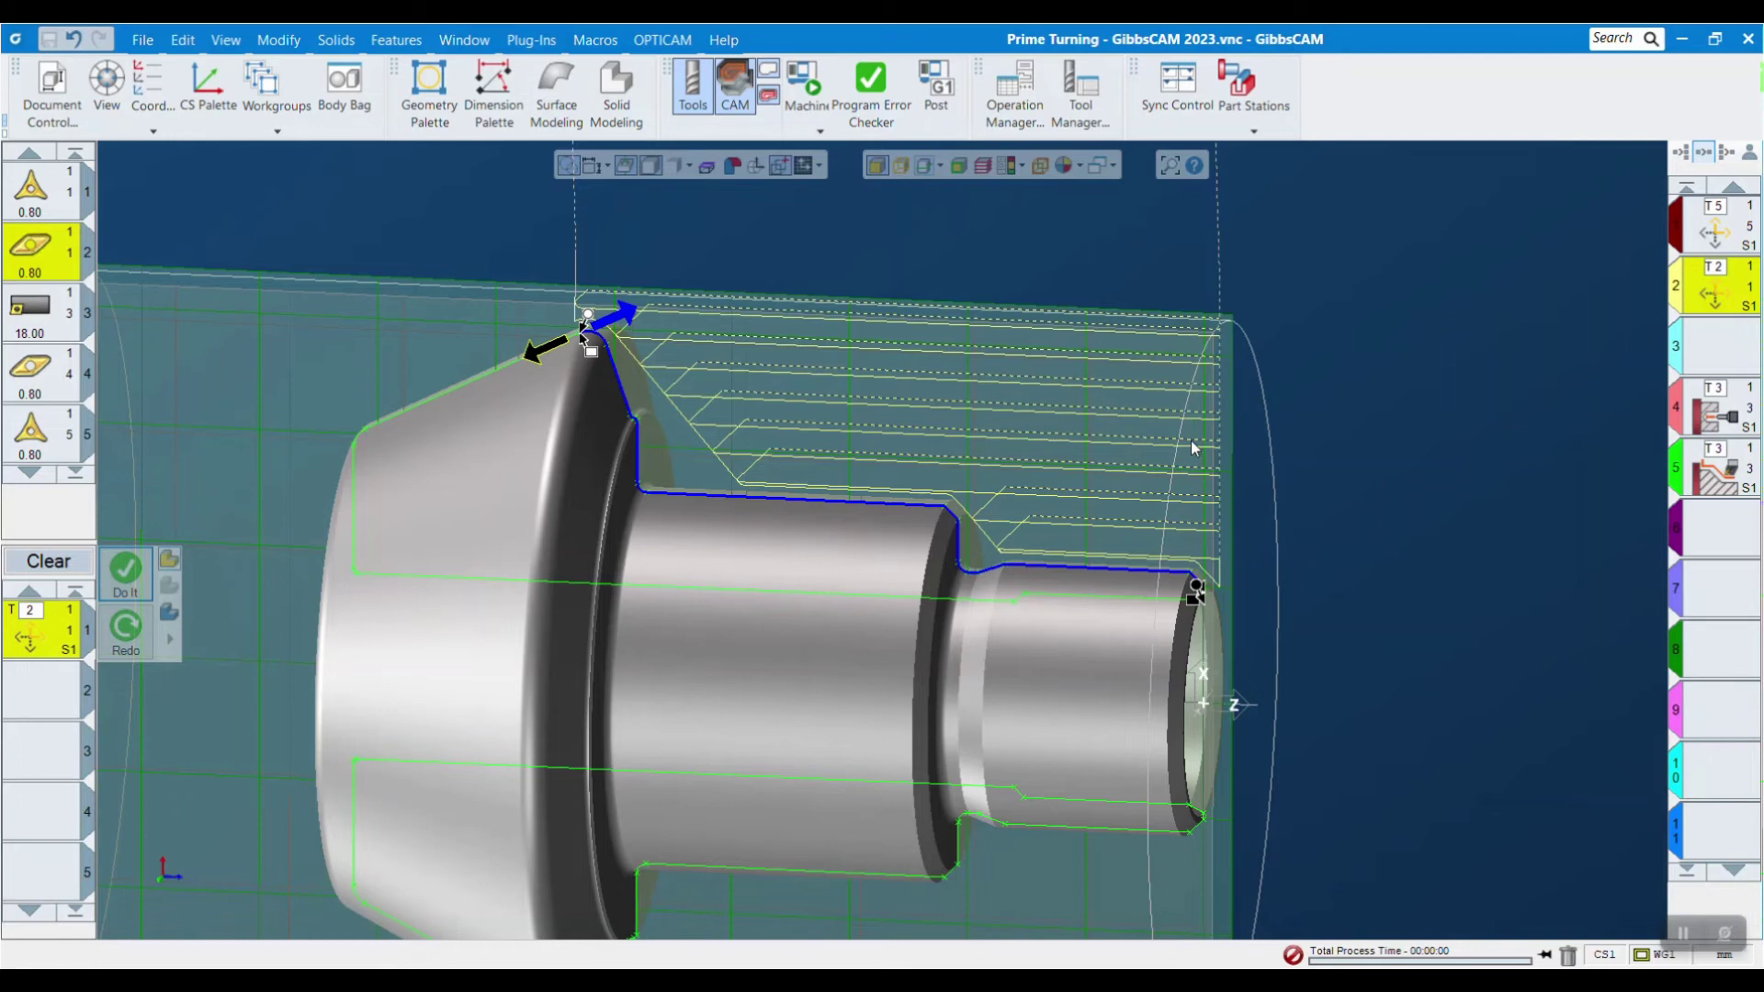
- Make operation slot 3 the insertion point and clear the current process and geometry selection
click(1717, 346)
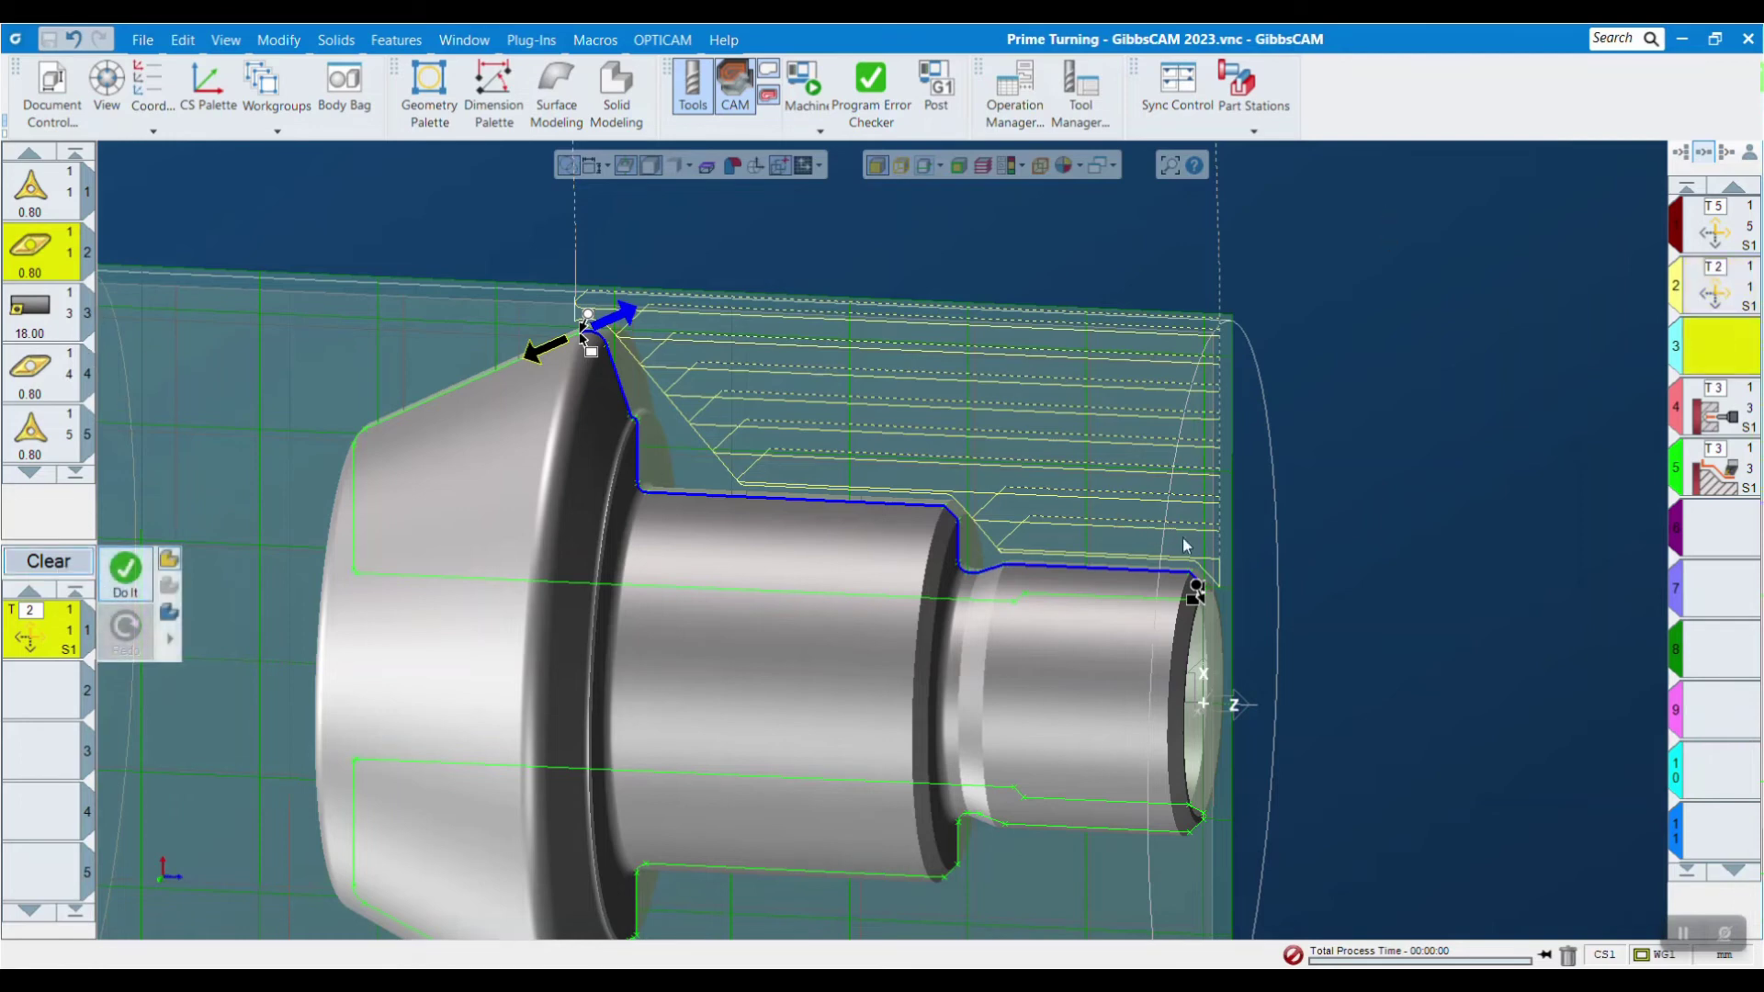
click(57, 564)
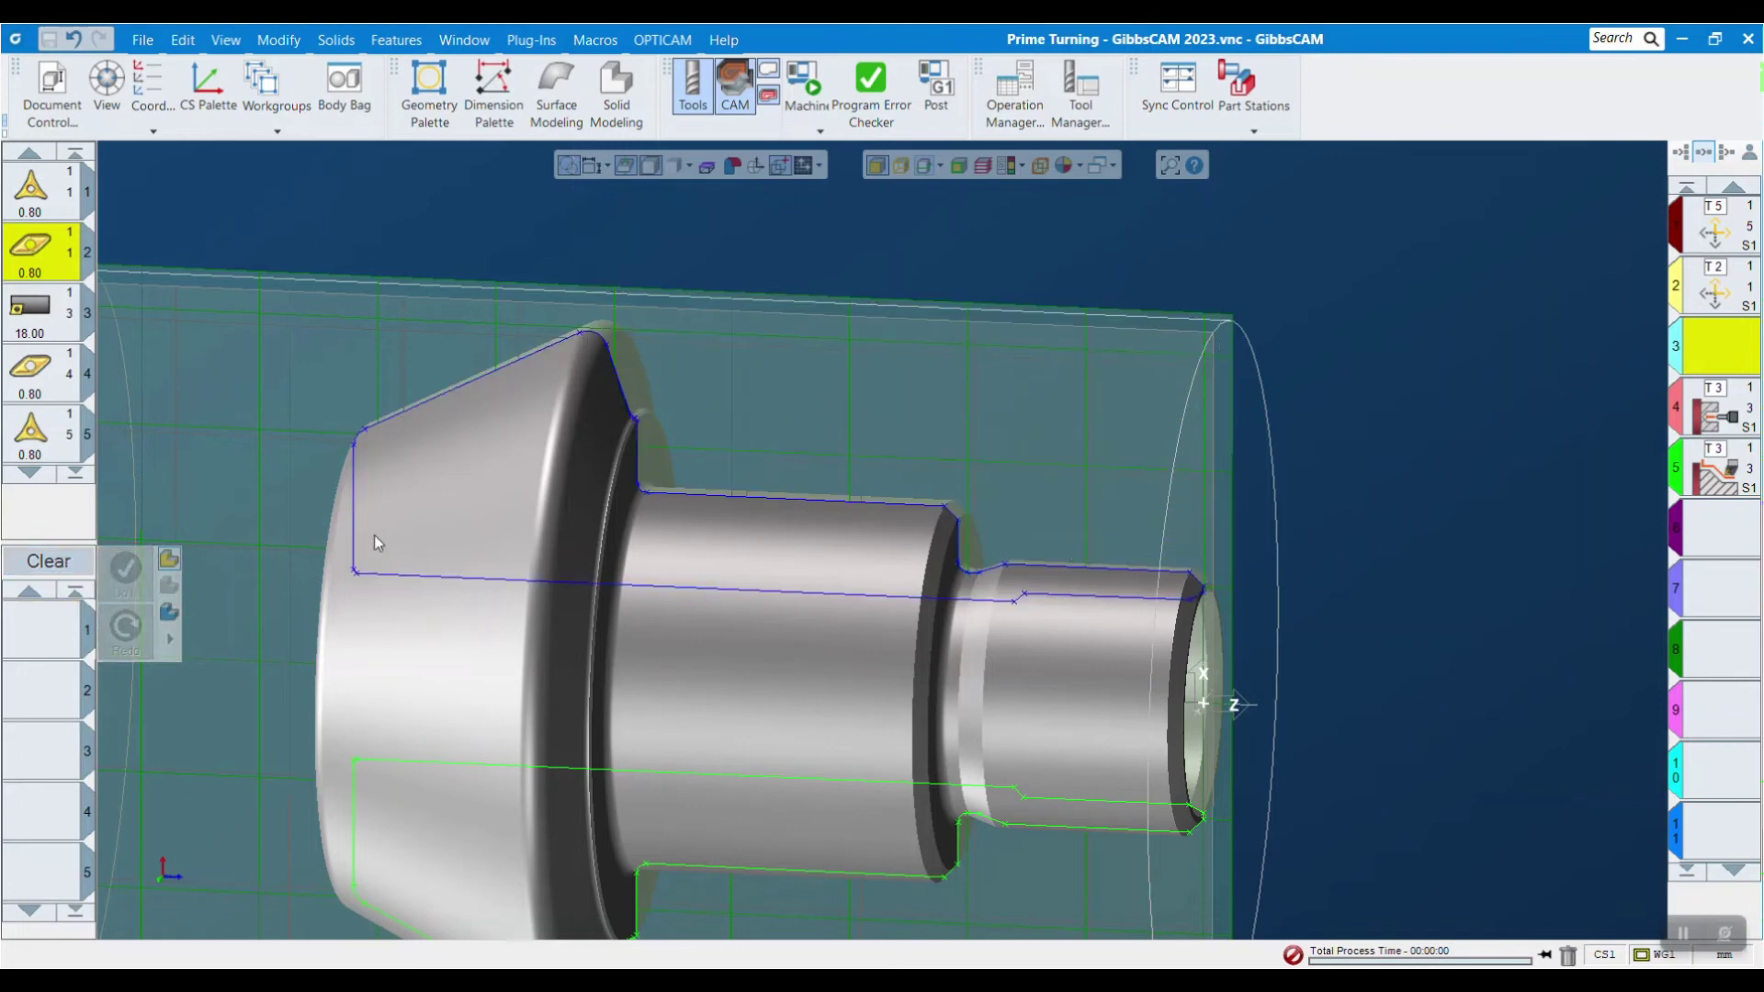
click(1022, 444)
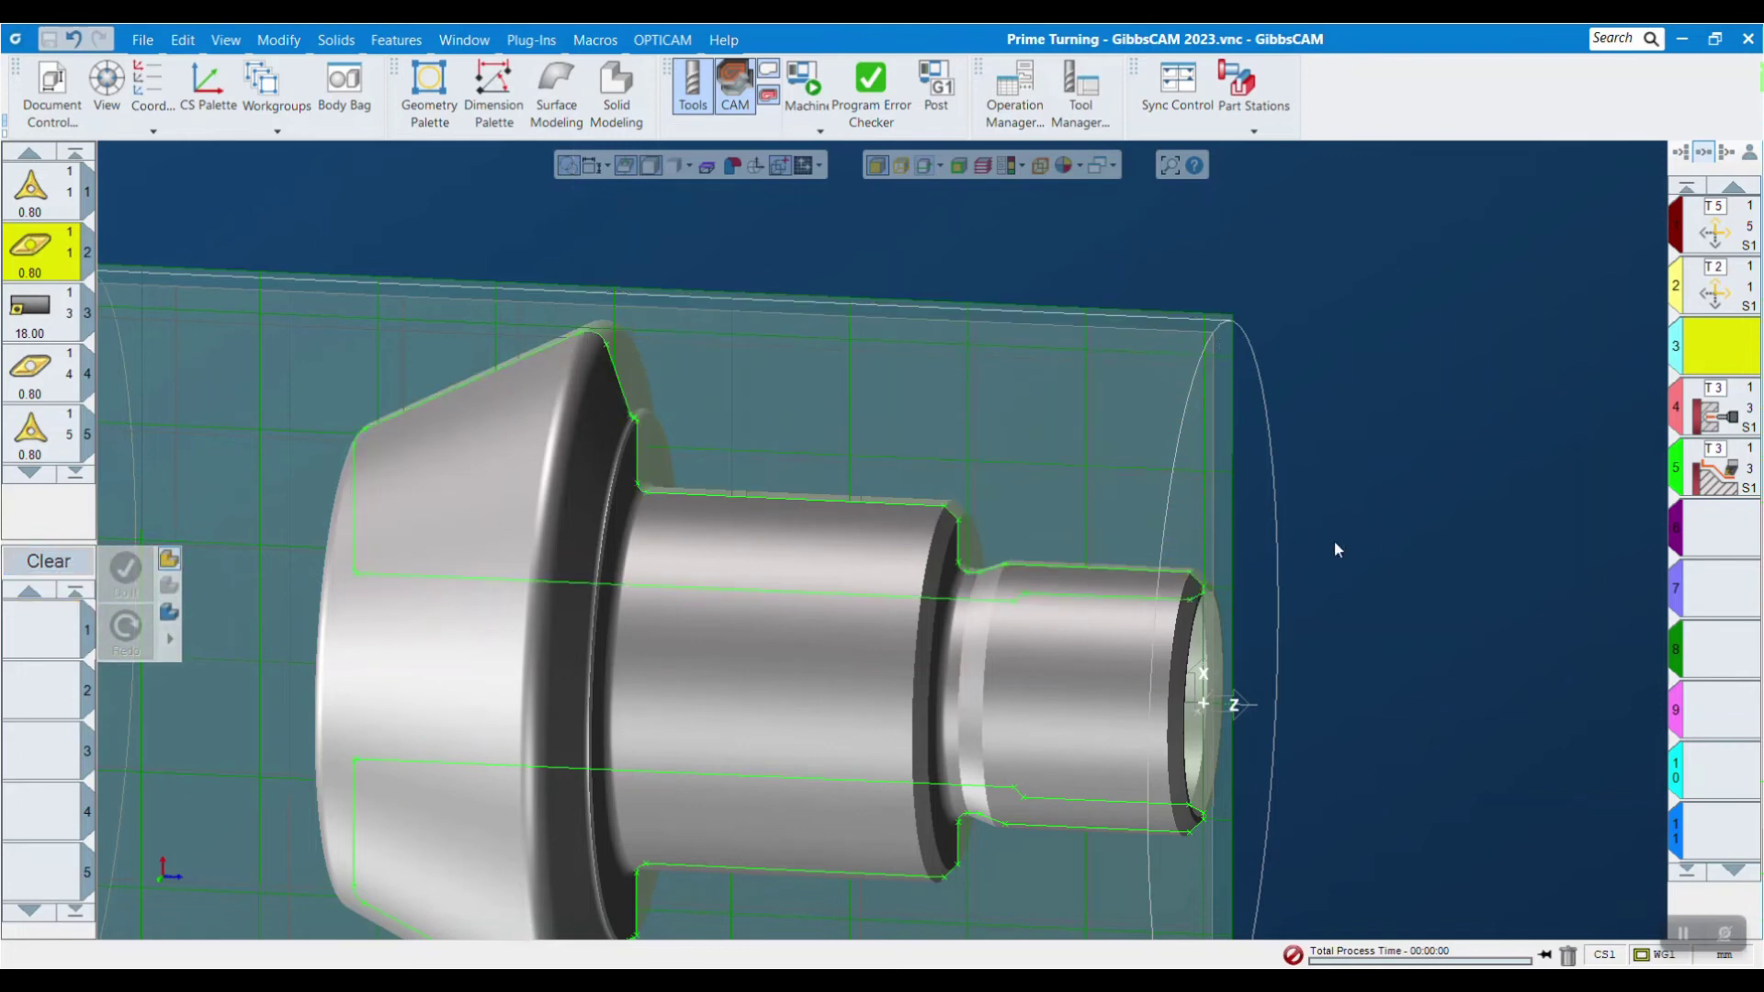
scroll(1301, 561, down, 2)
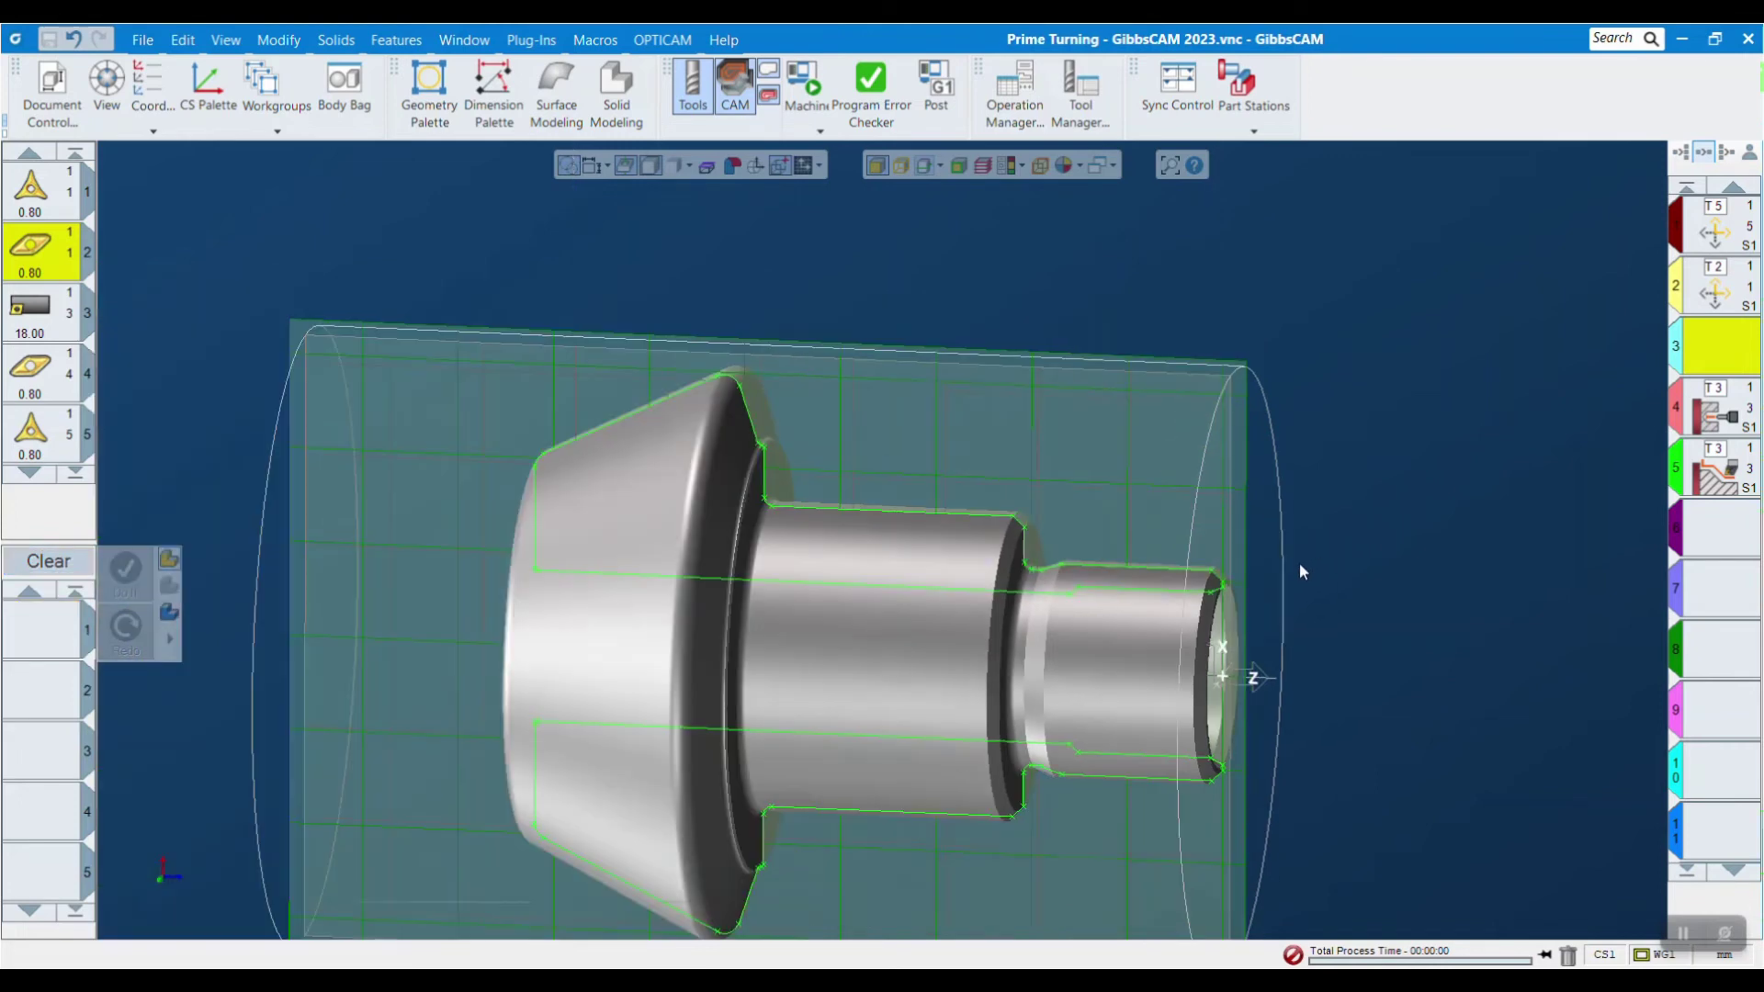
- Check the definition of the A-type insert tool 1 and add a PrimeTurning process that uses it
double_click(53, 209)
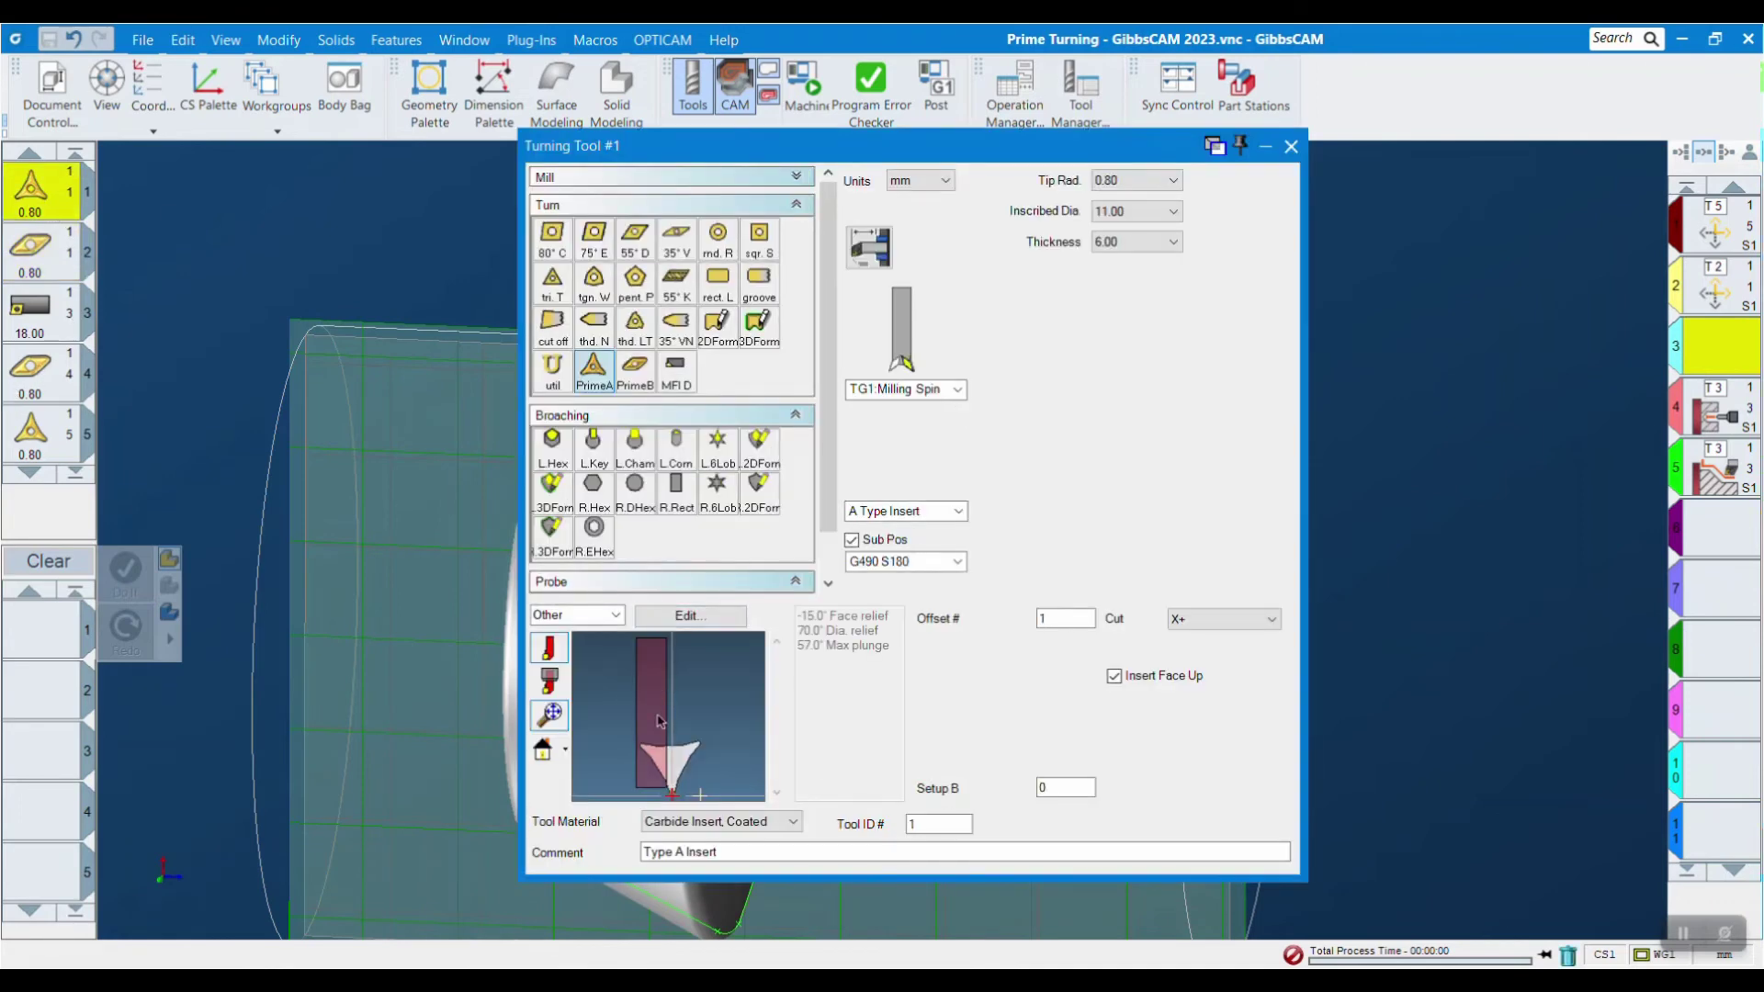
click(1291, 147)
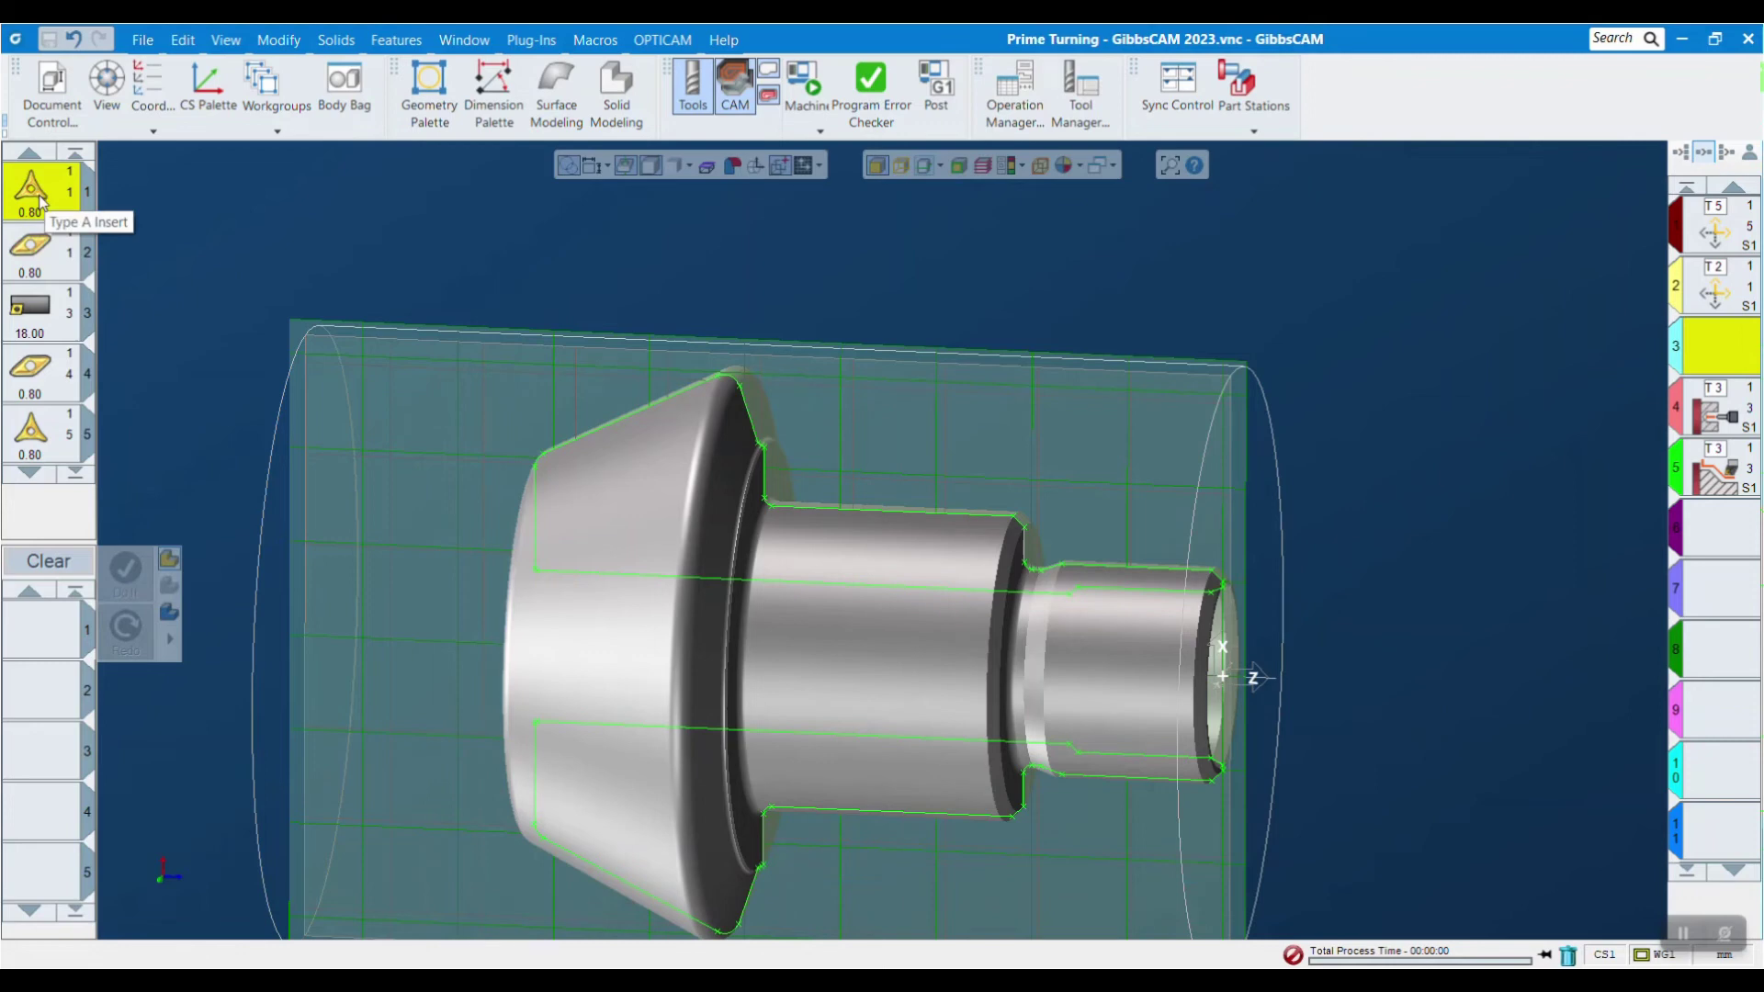
drag(39, 202, 42, 634)
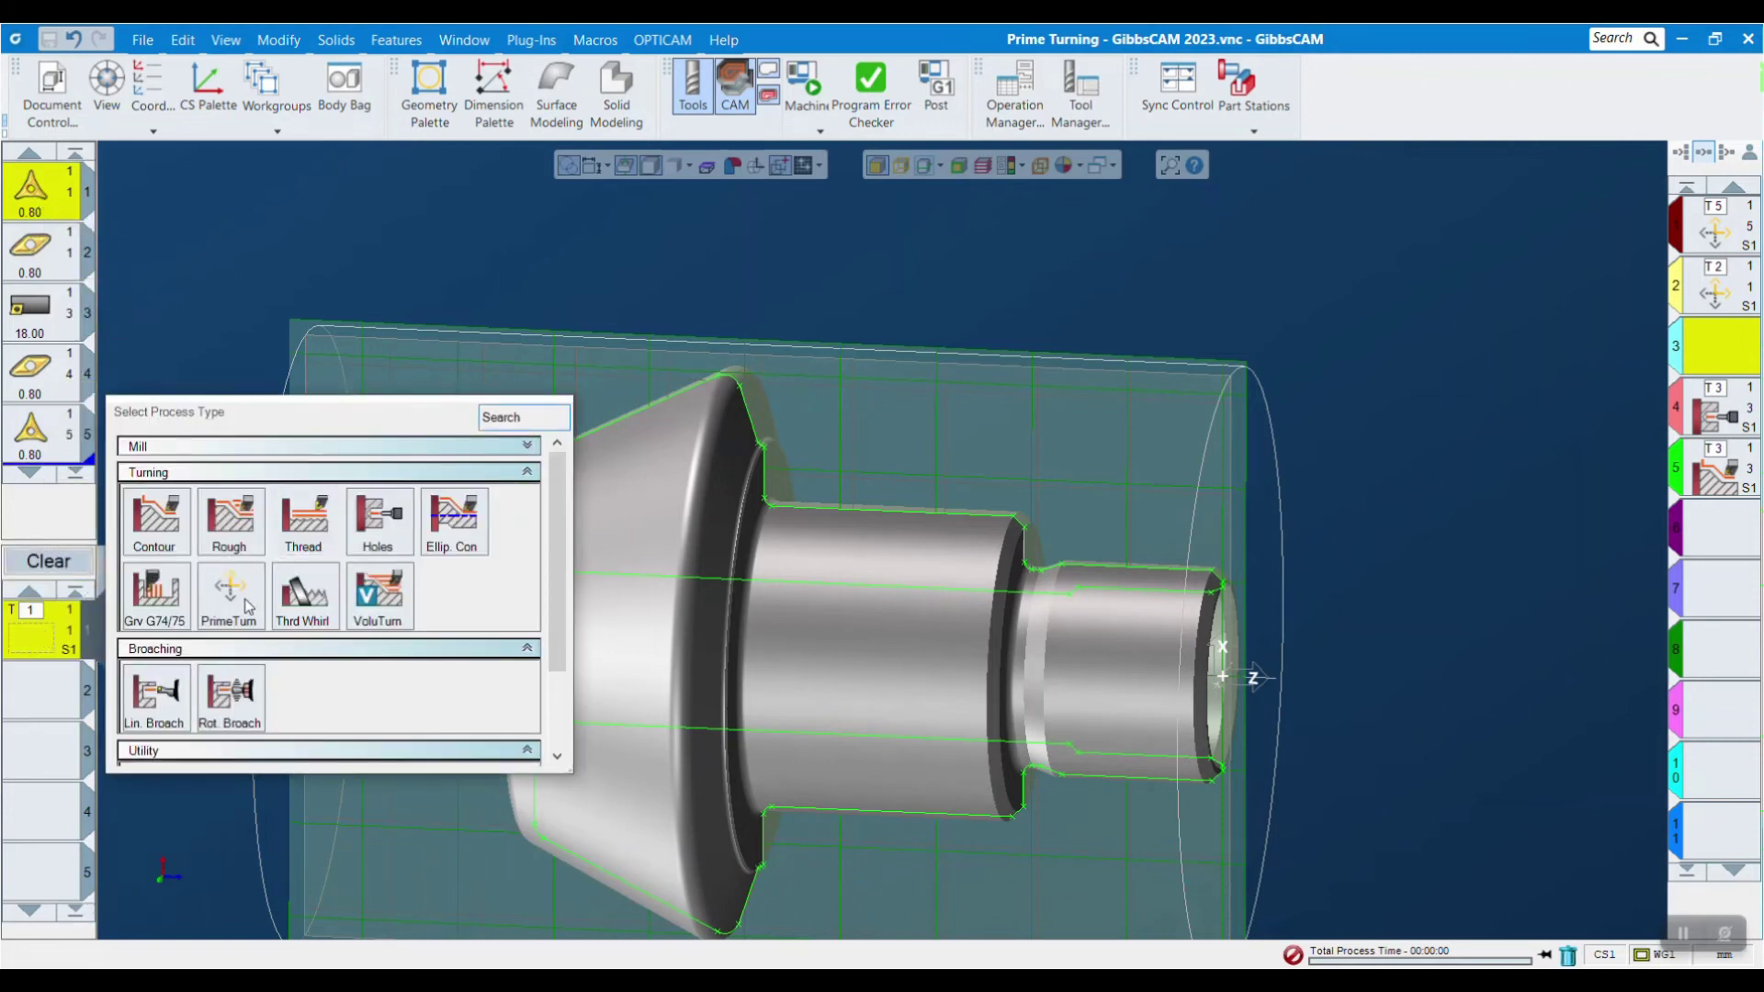
click(246, 604)
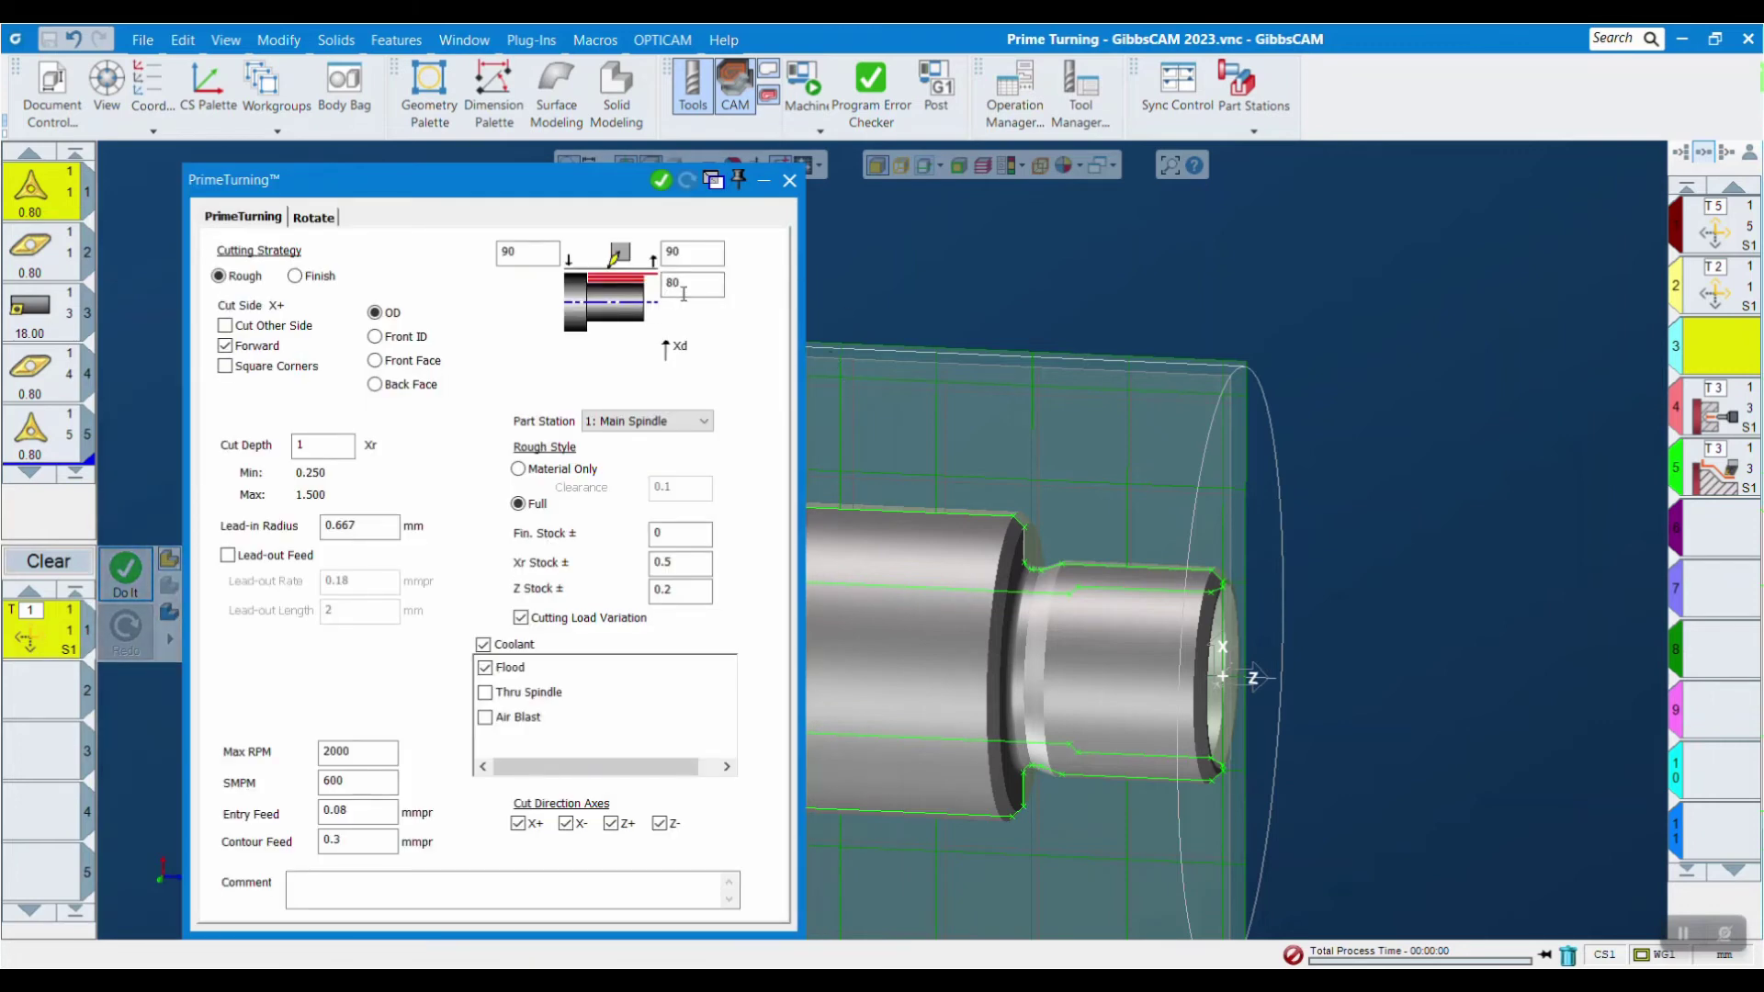
- Switch the OD process to the Finish cutting strategy with 0 mm Xr stock and 0 mm Z stock
click(307, 278)
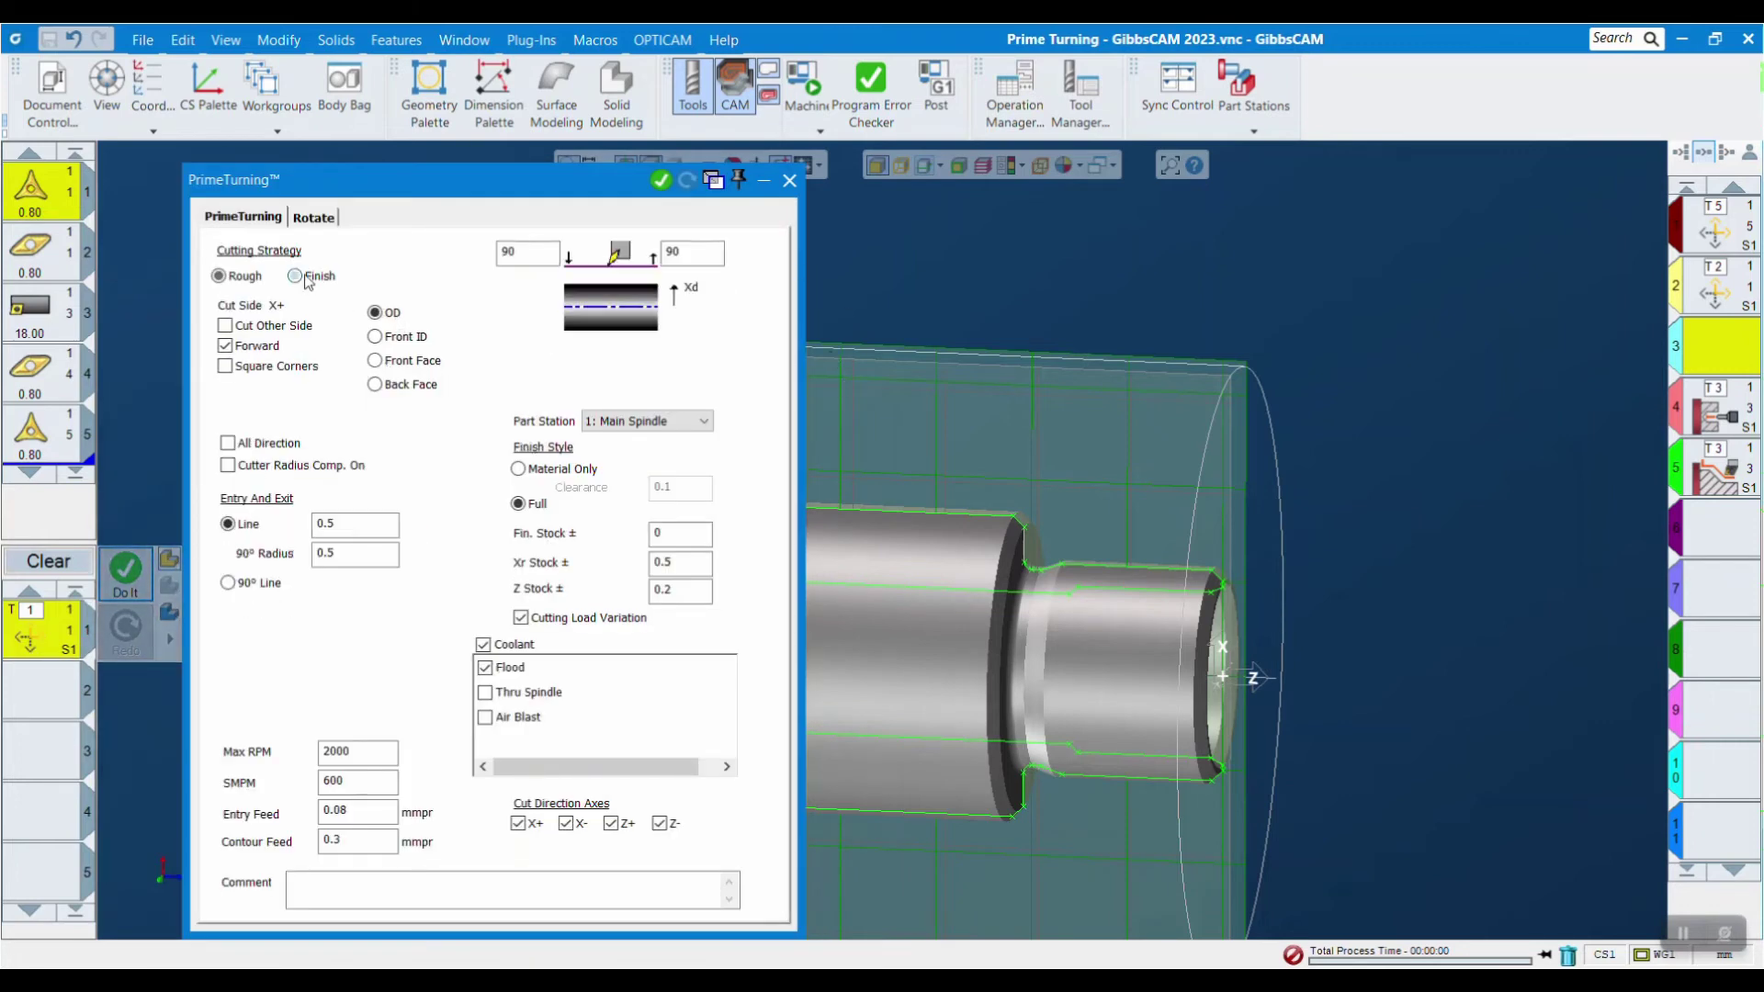
double_click(667, 562)
text(0)
double_click(680, 589)
text(0)
click(789, 180)
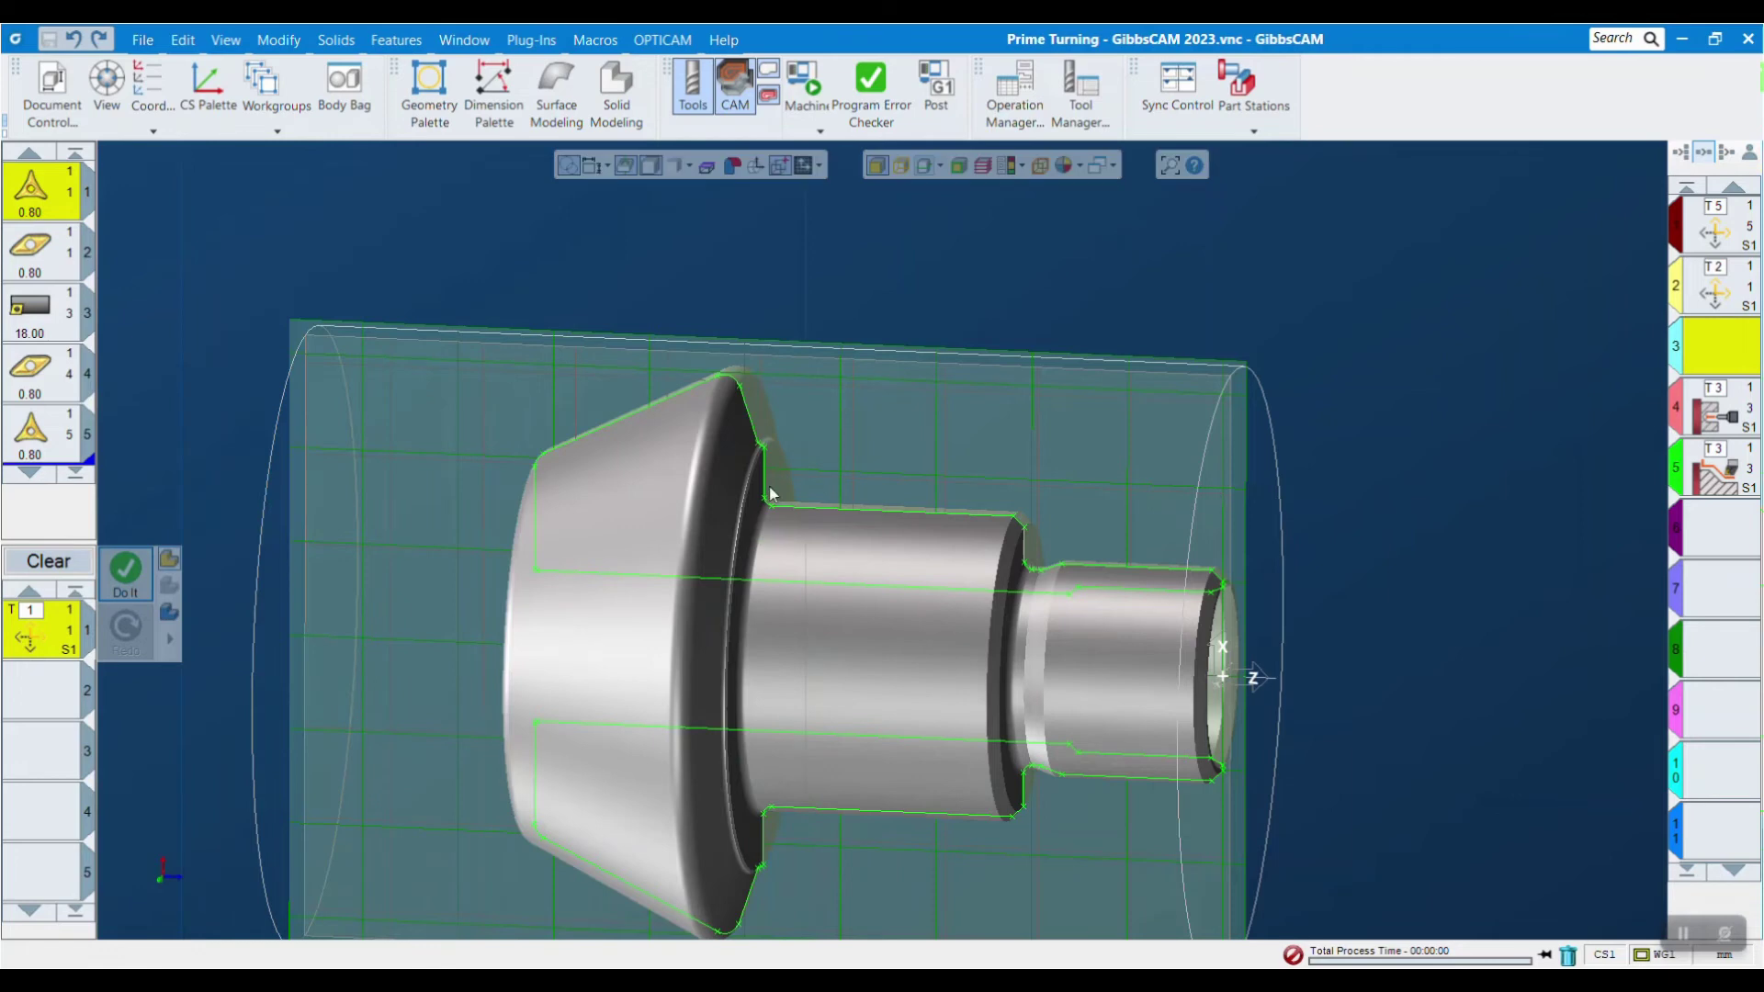
- Mark the outer profile from the large cone's crest through the front chamfer as the finishing contour and generate its toolpath
click(721, 379)
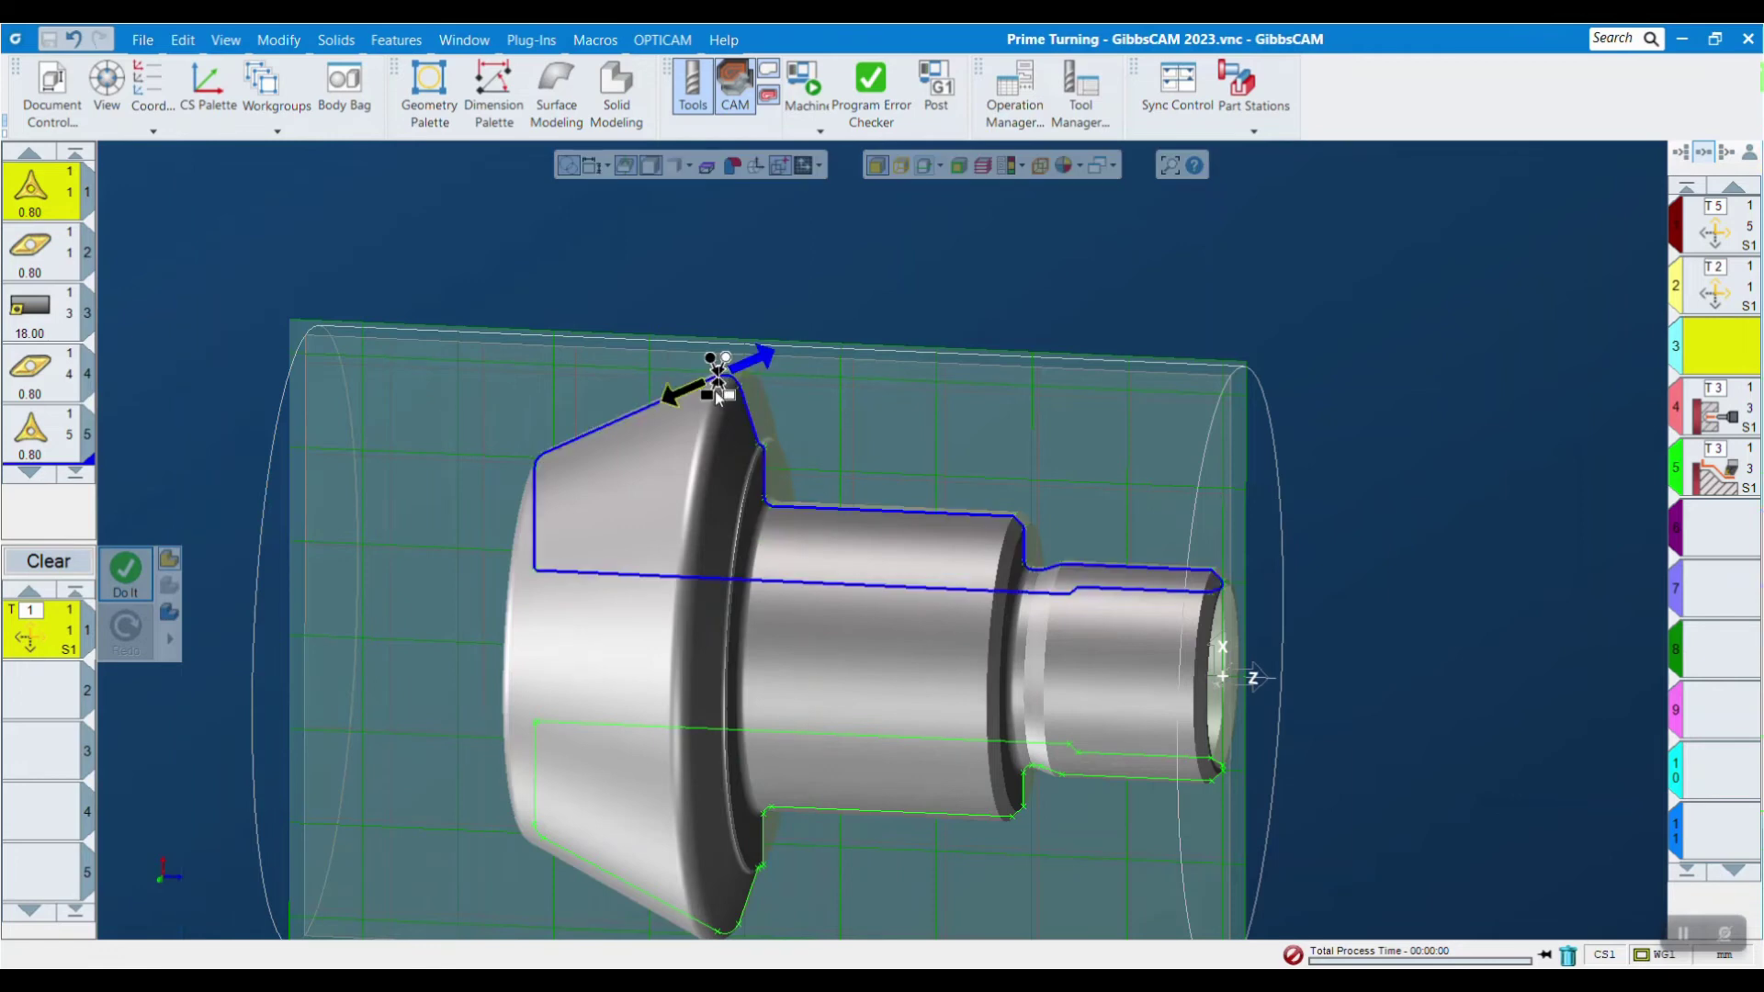
click(1209, 574)
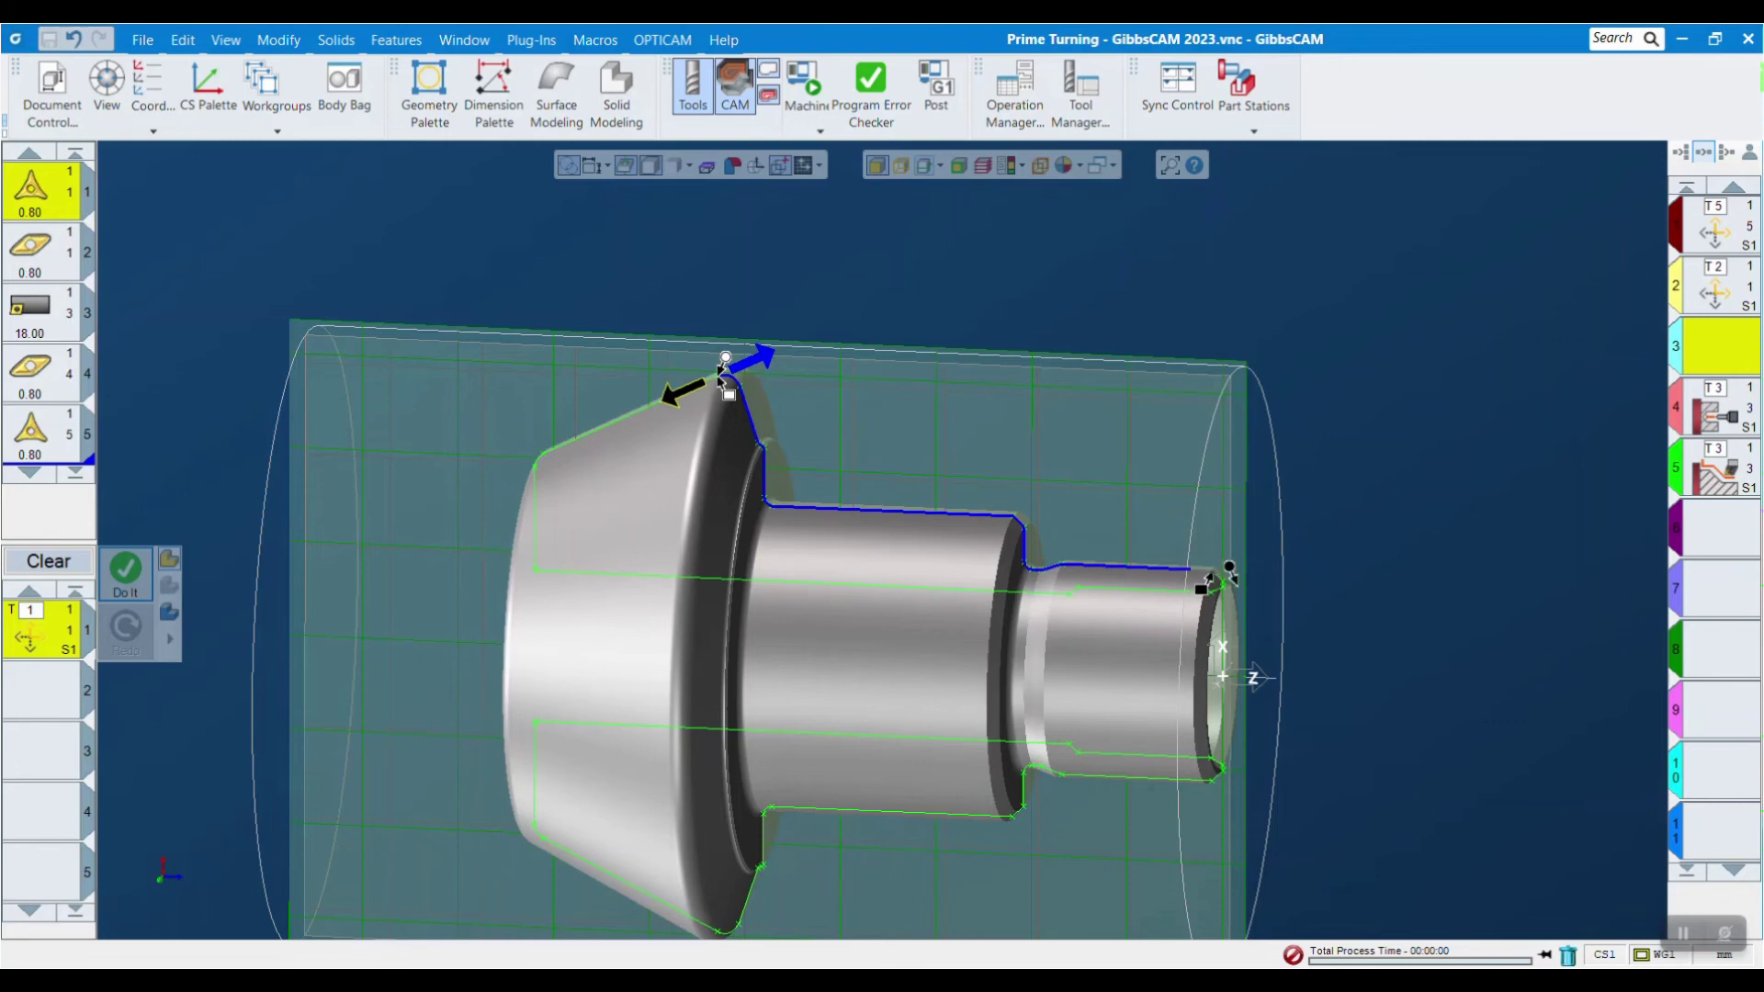
right_click(726, 364)
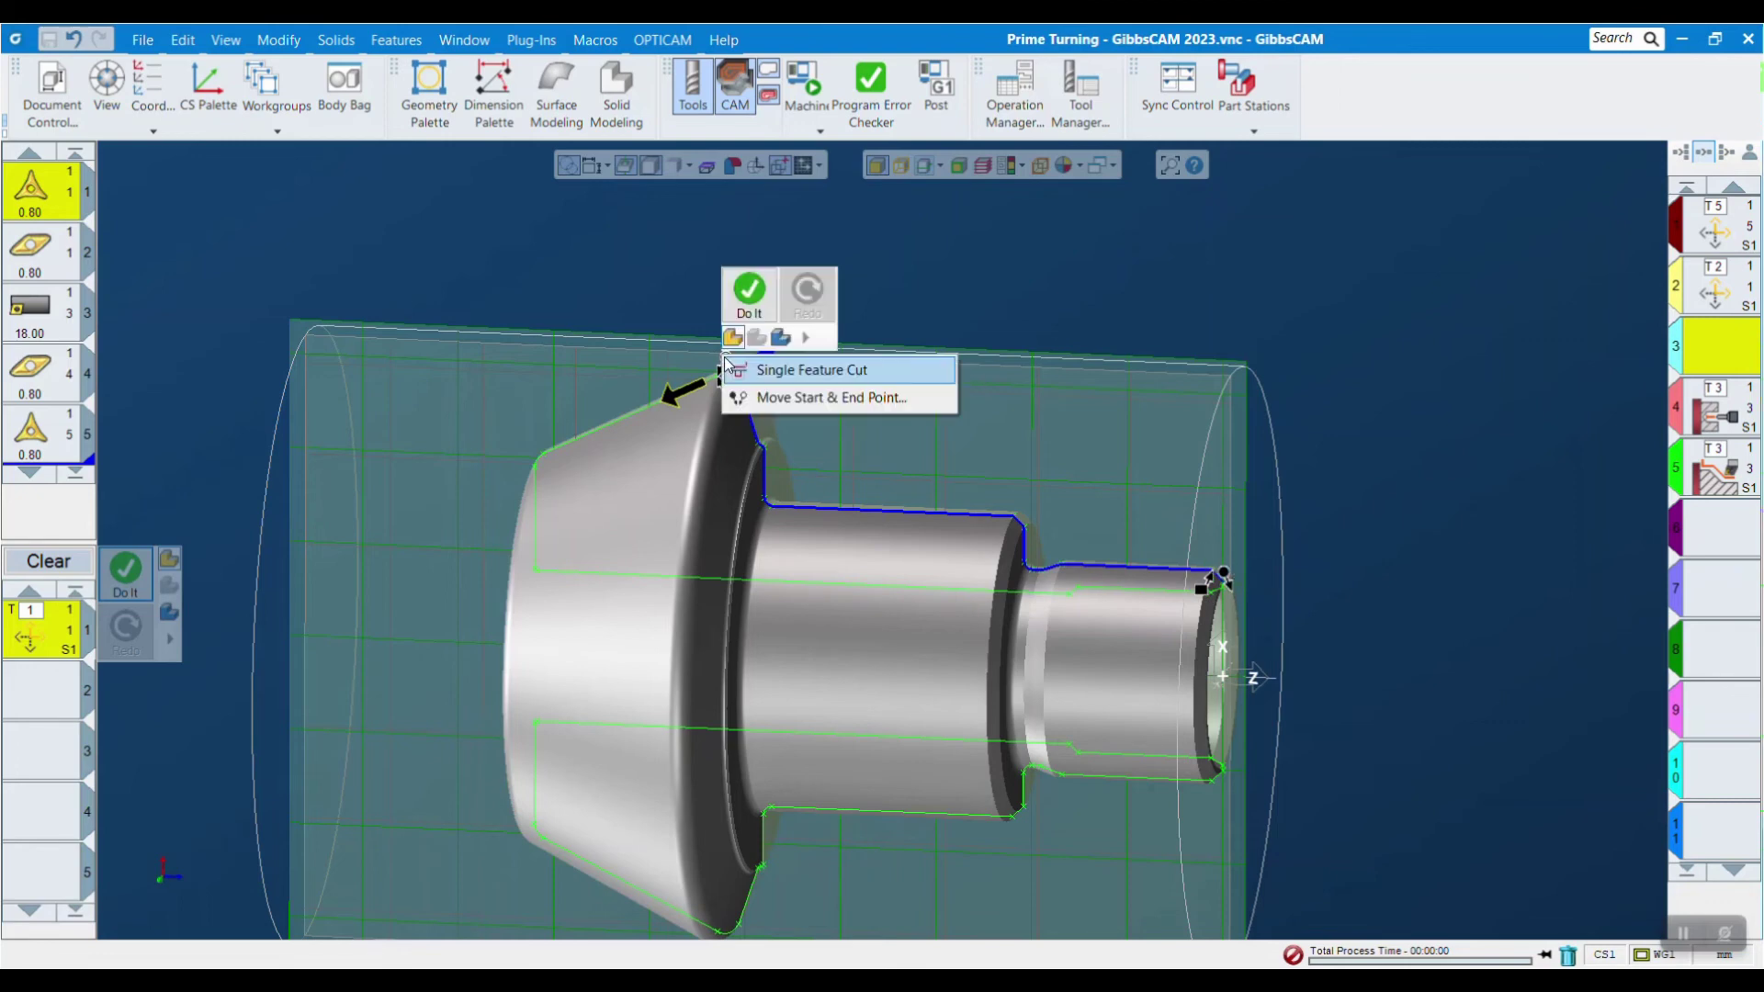
click(809, 396)
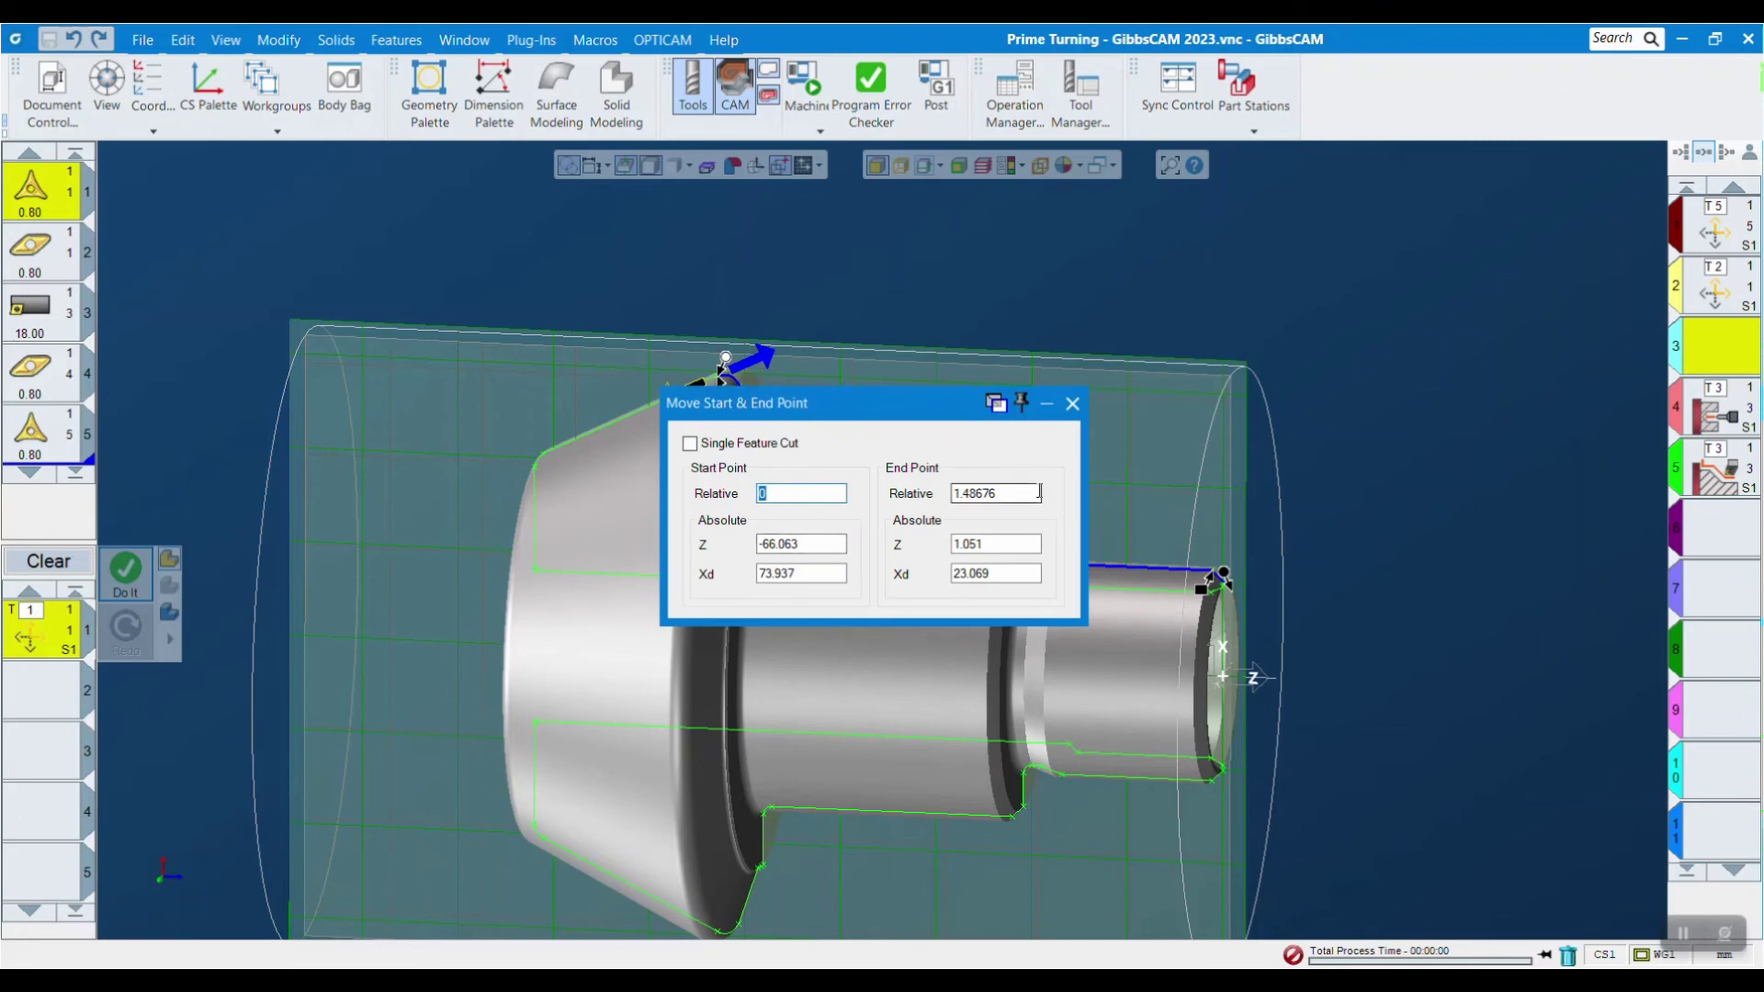
click(1071, 403)
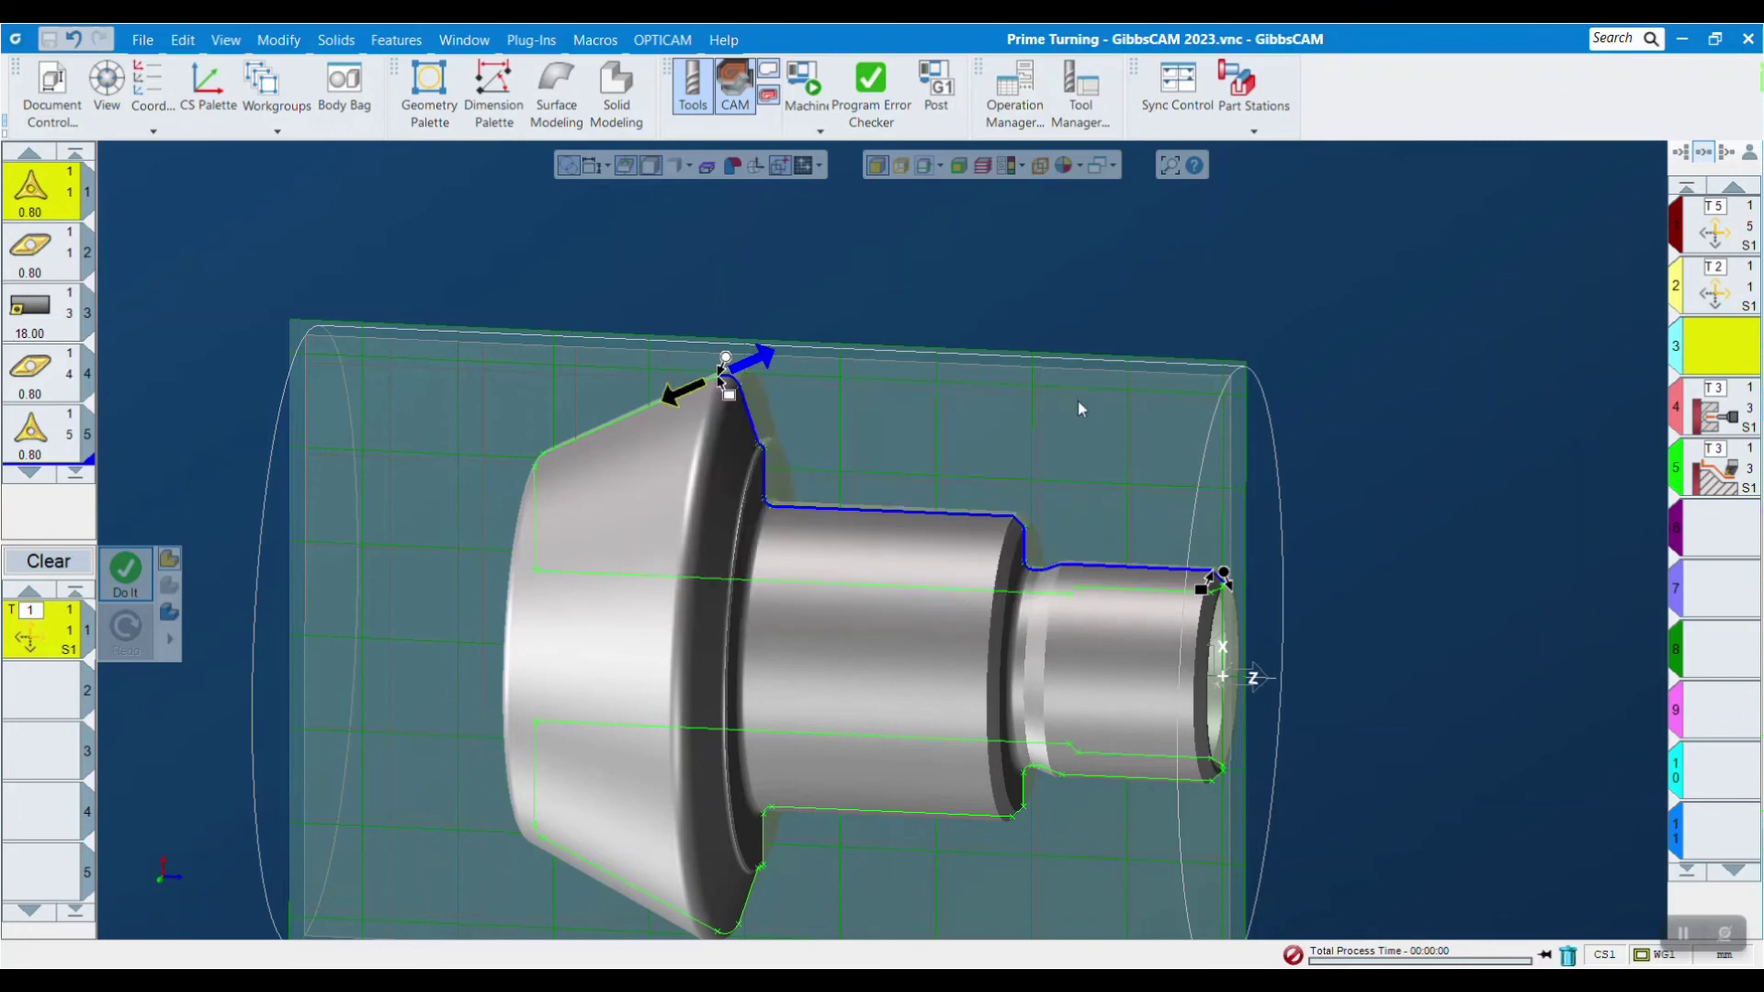
click(135, 584)
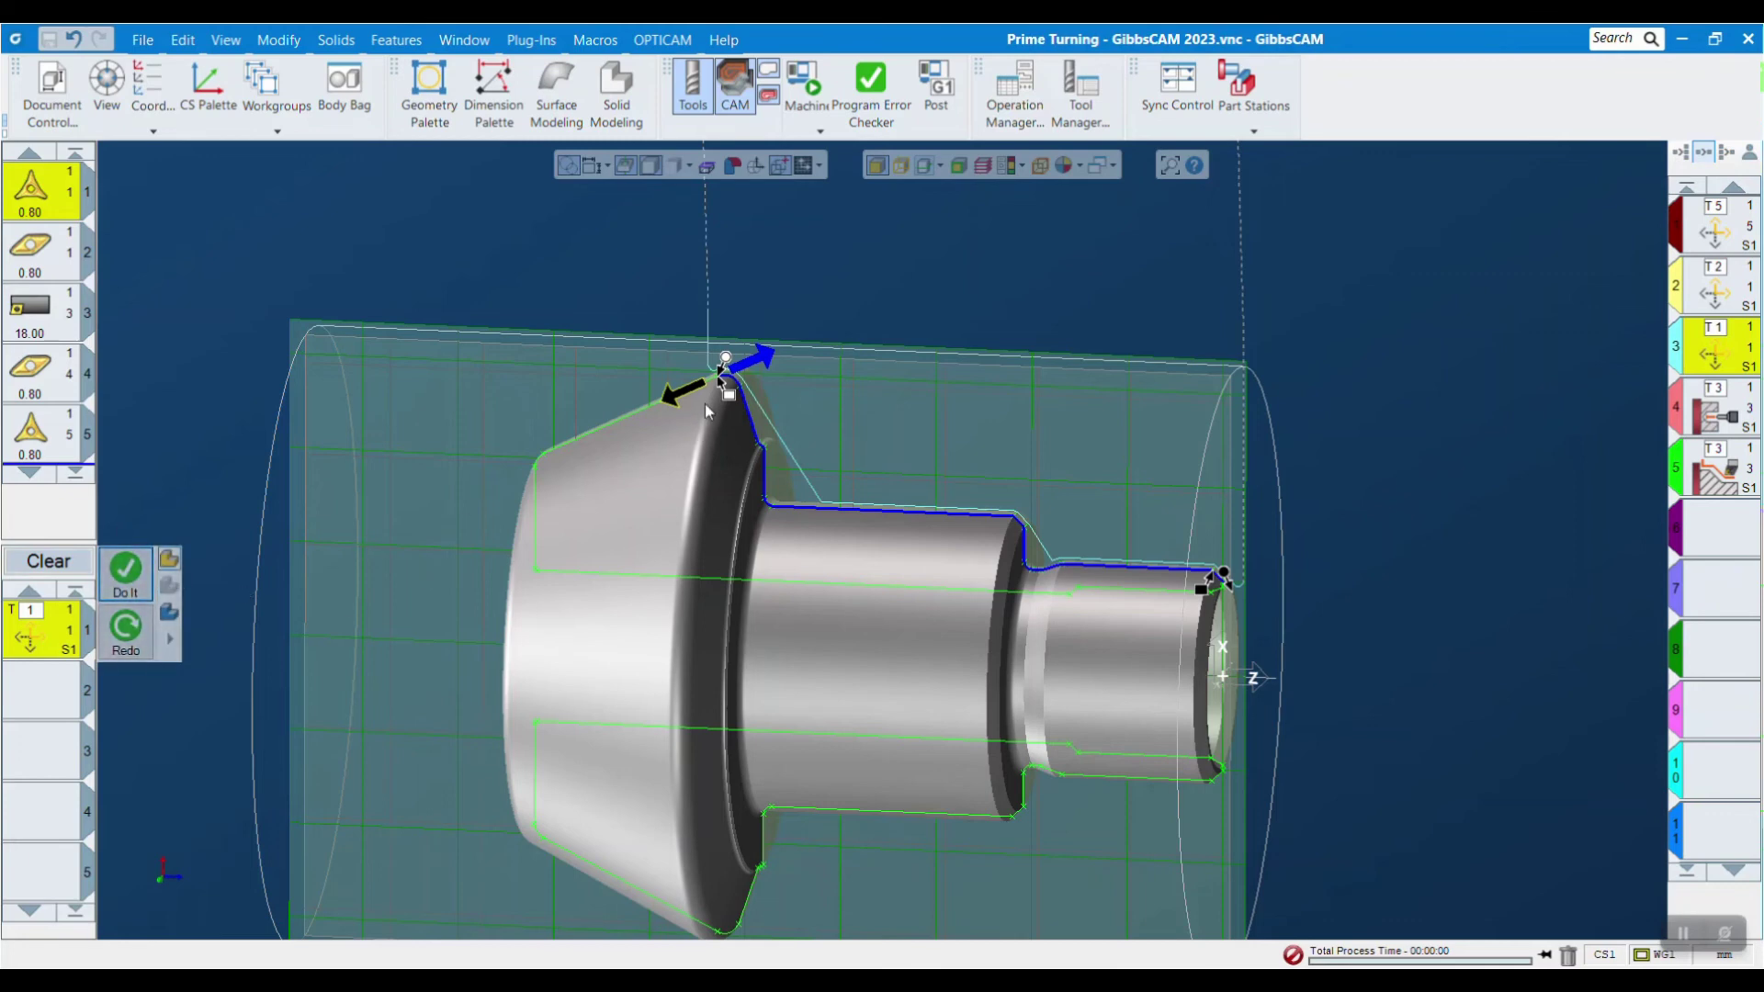
- Run the machine simulation of the turning operations from the uncut stock and close it when finished
click(803, 80)
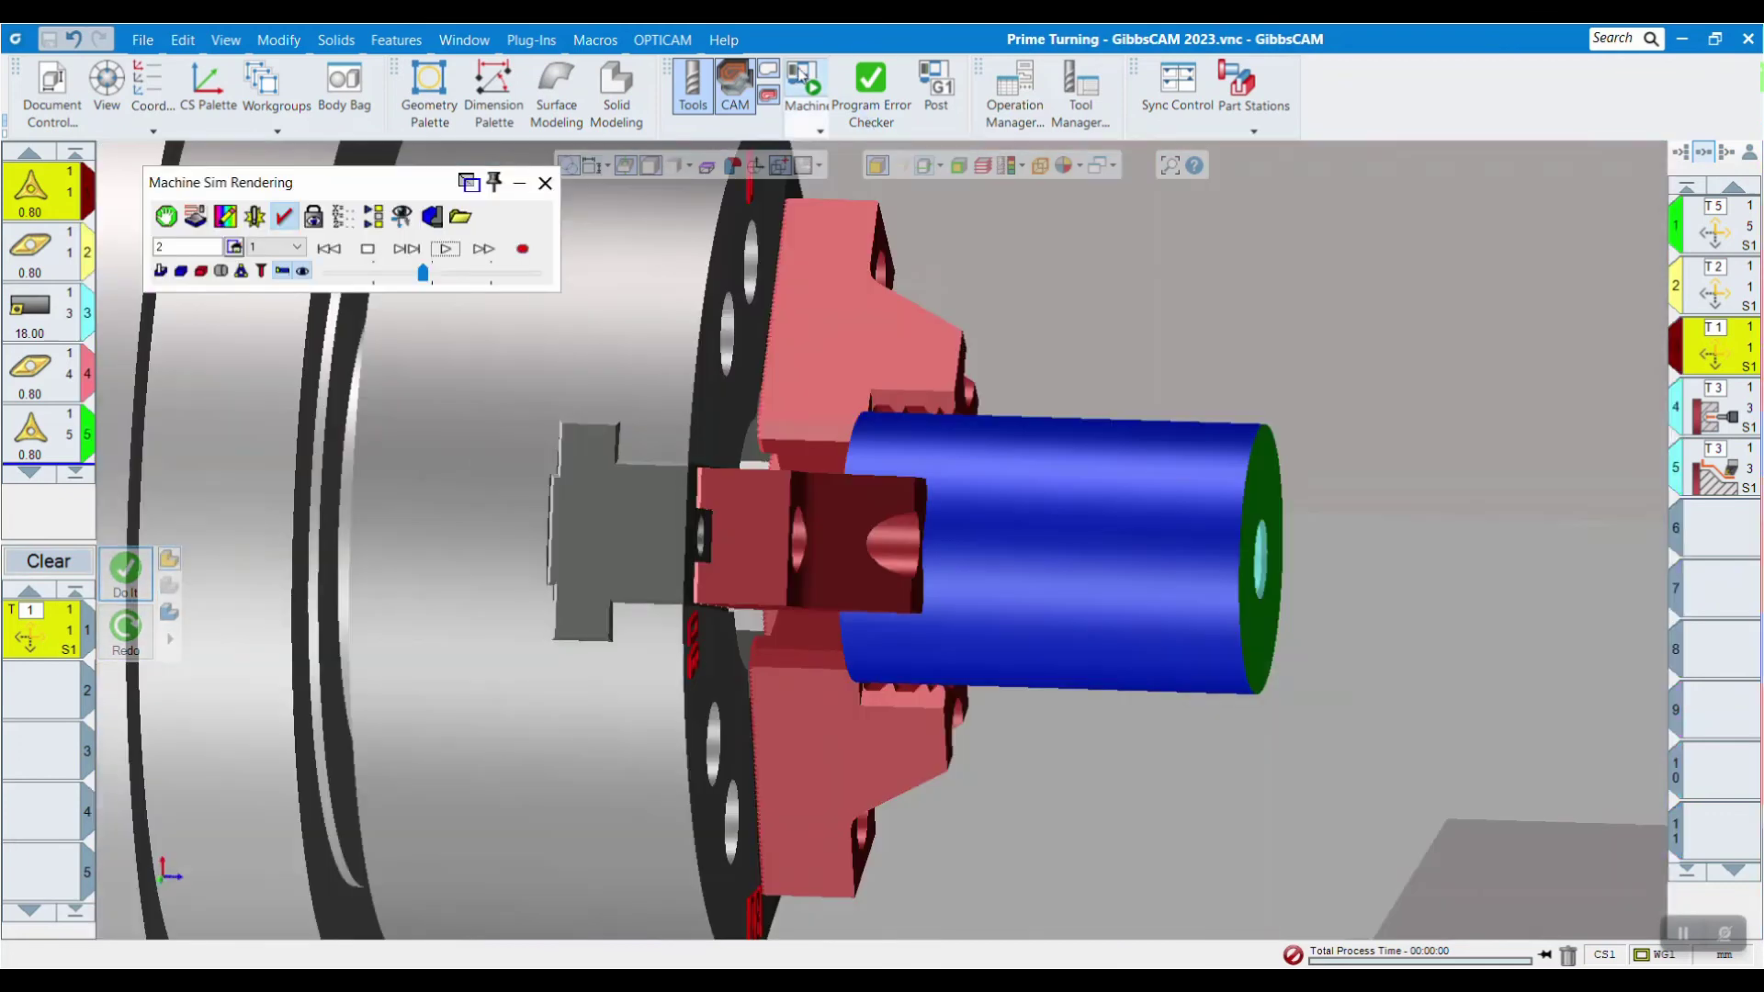
click(367, 250)
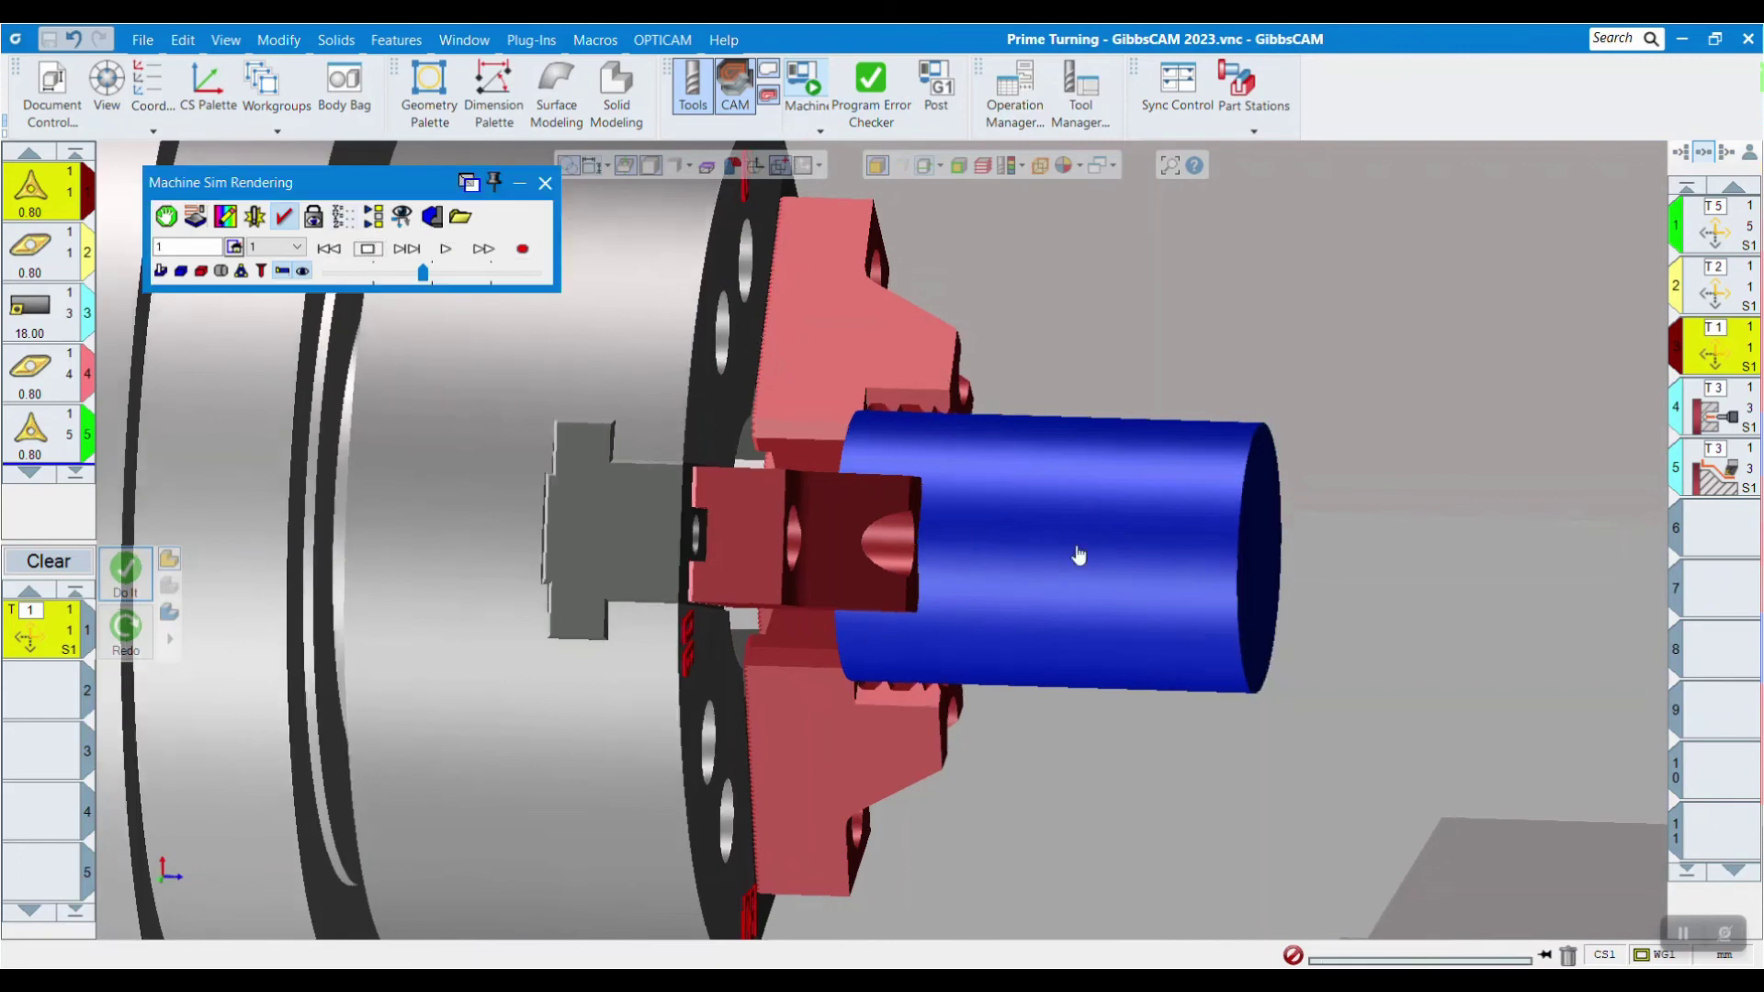
middle_drag(1079, 555, 934, 606)
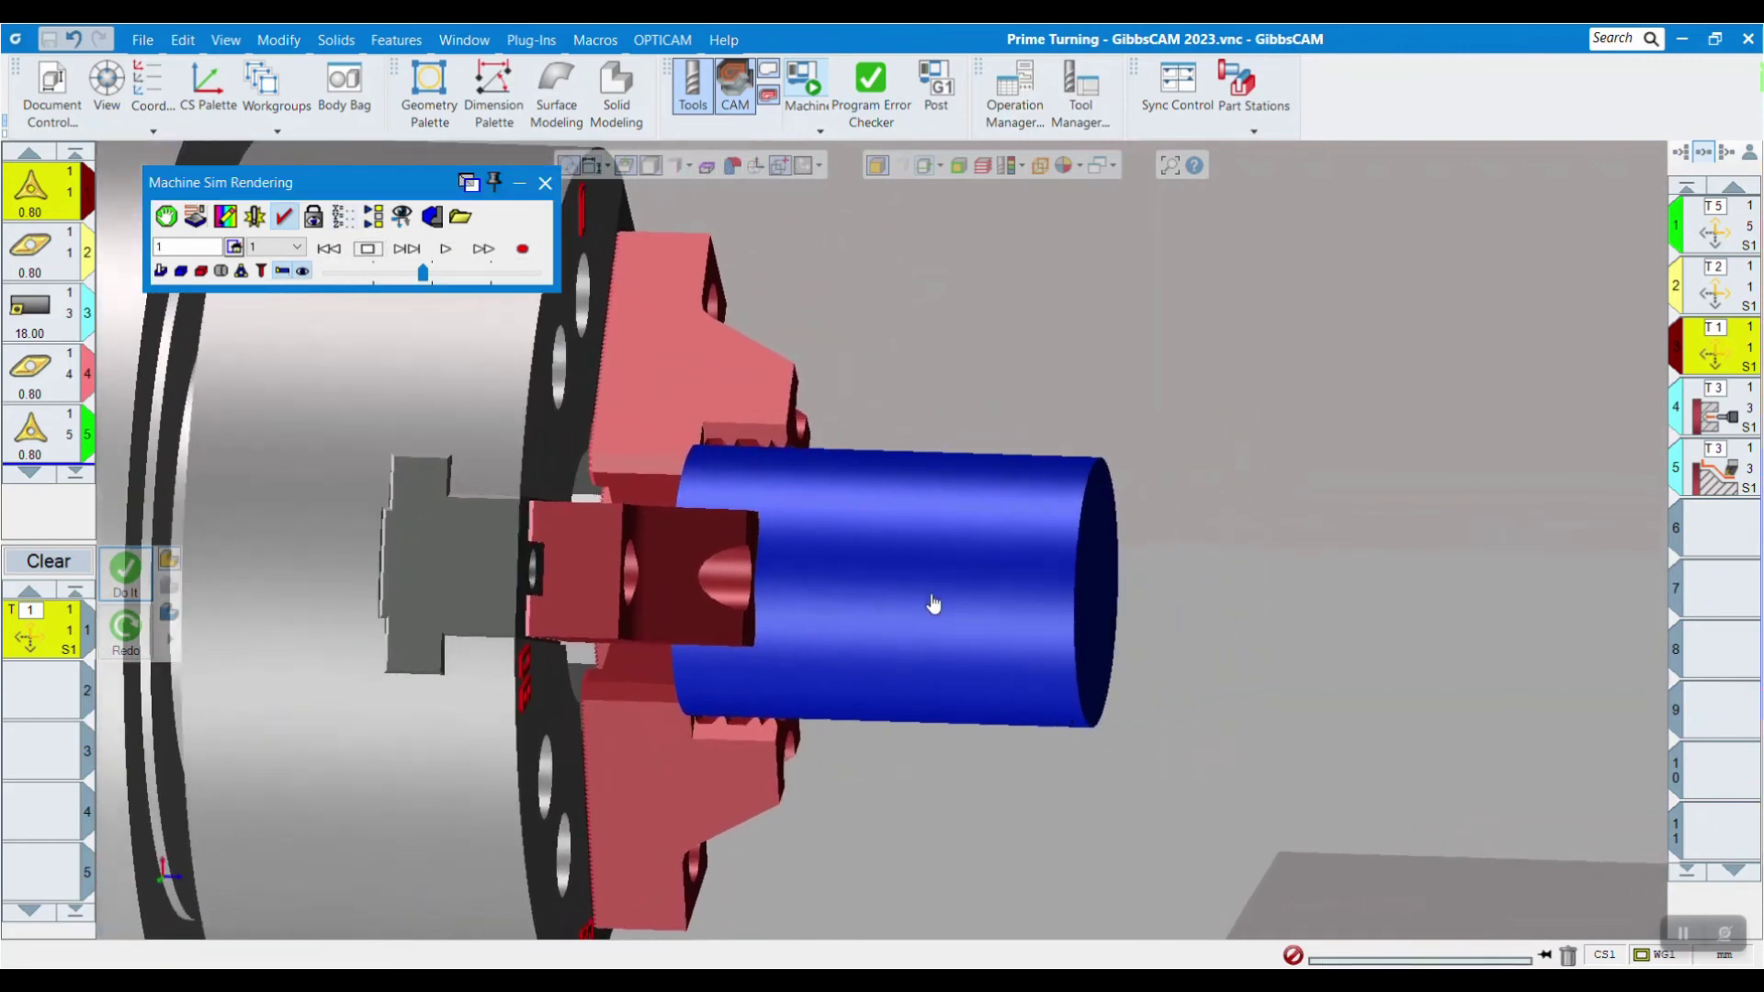
click(446, 257)
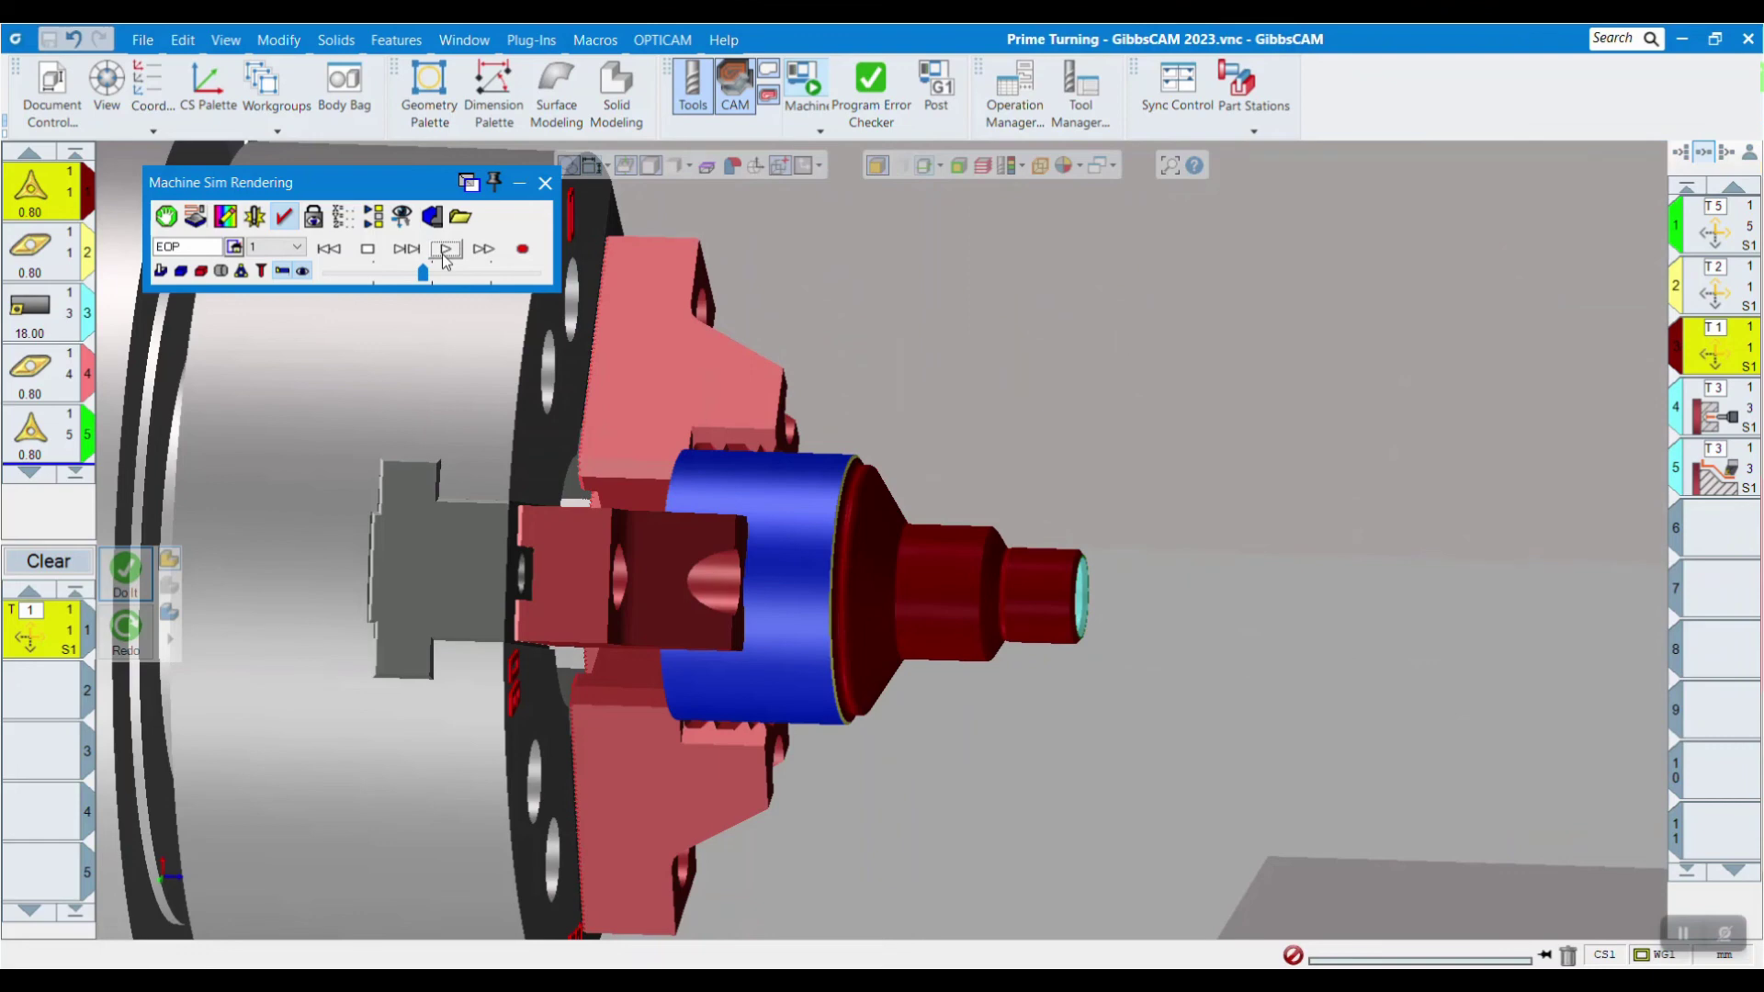
click(545, 183)
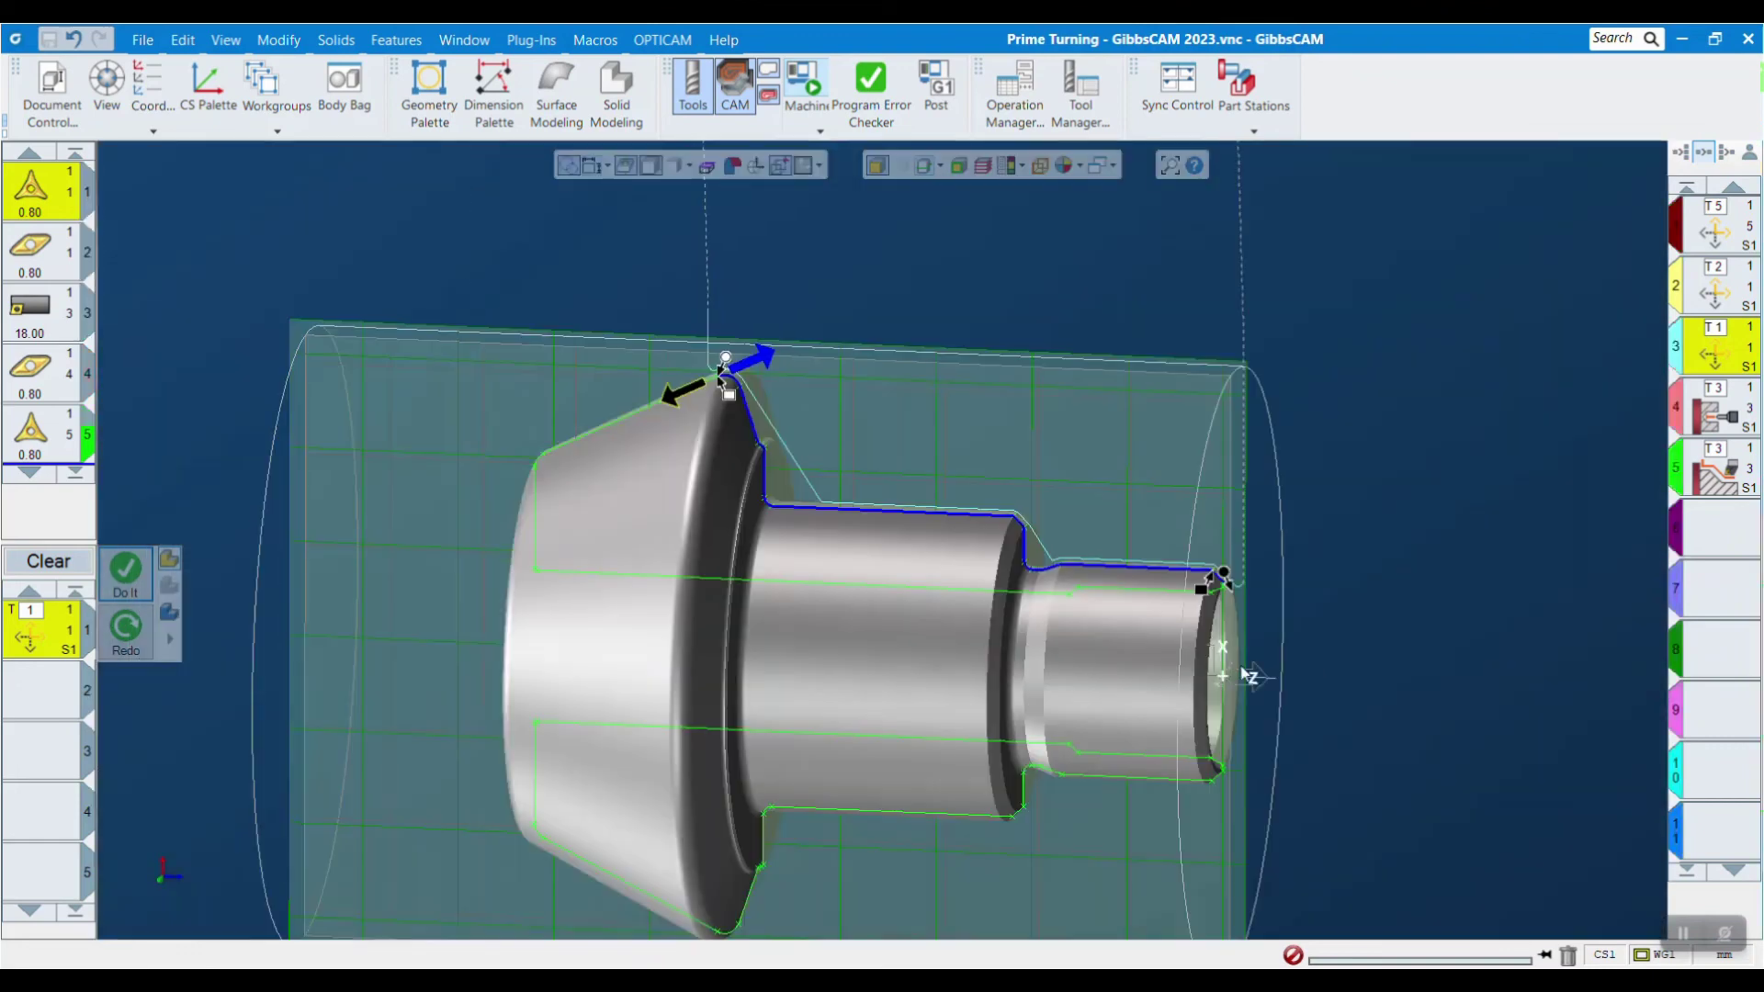